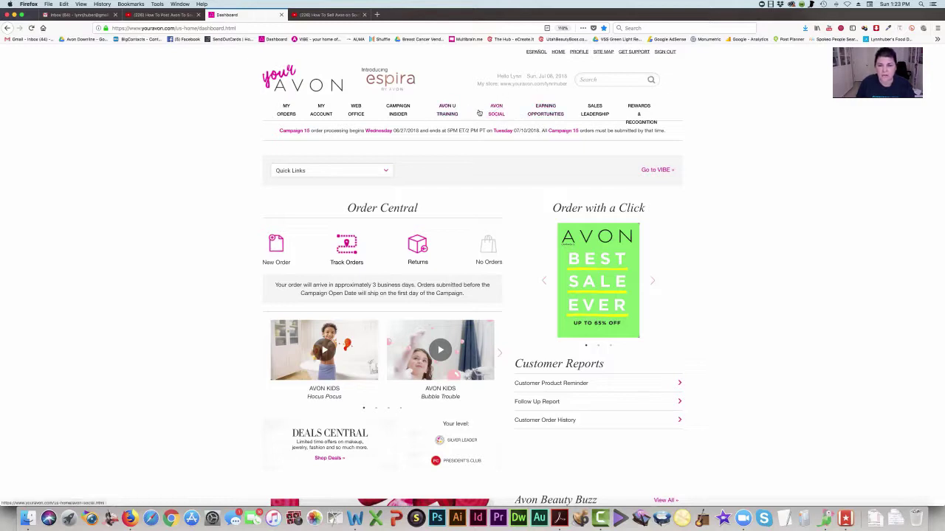
# Step: Launch AVON SOCIAL from the YourAvon top navigation to load Multibrain in a new tab
pyautogui.click(494, 107)
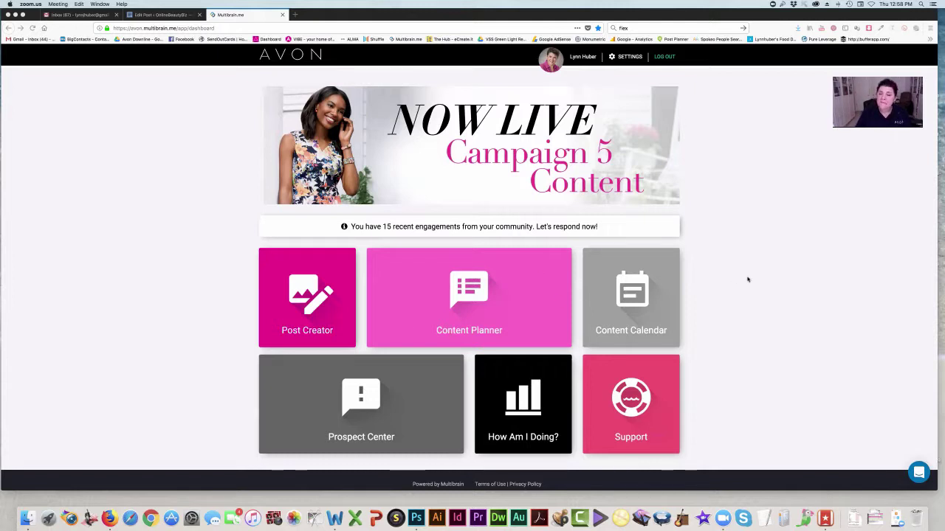
# Step: Open the Content Calendar to view February 2018's scheduled 8:00 AM and 7:30 PM Facebook posts
pyautogui.scroll(-1, 515, 183)
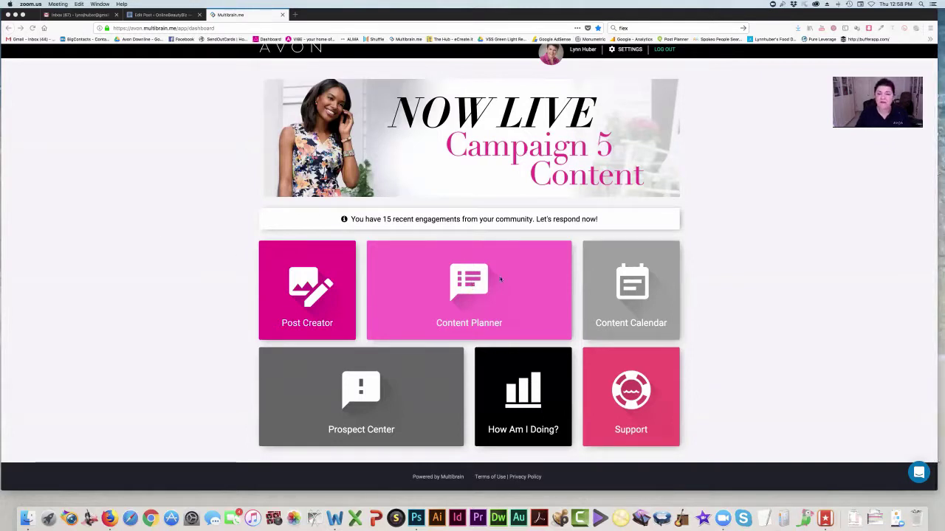
pyautogui.click(640, 292)
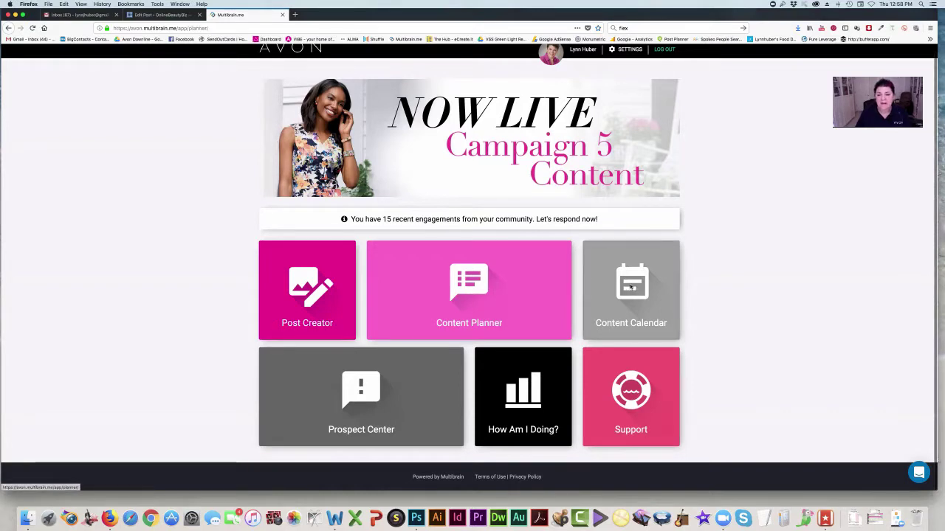
pyautogui.scroll(-3, 177, 234)
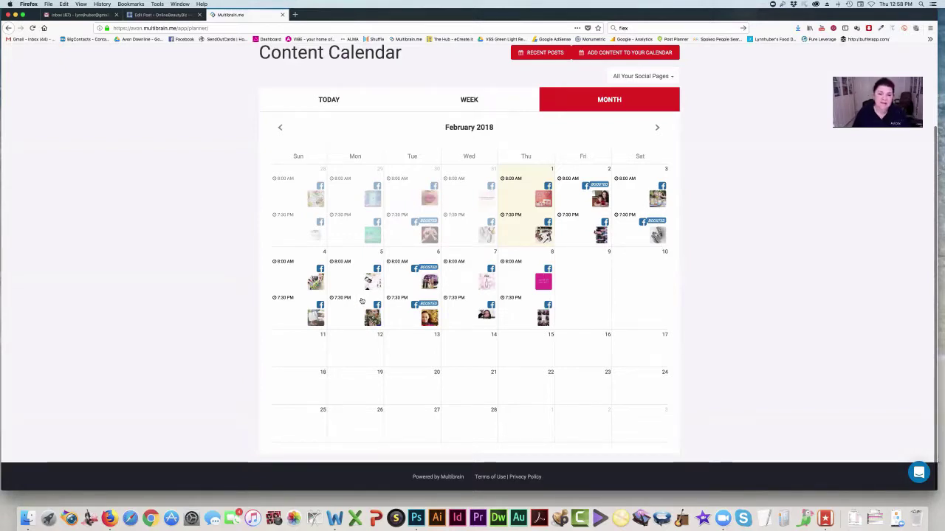
pyautogui.scroll(3, 497, 139)
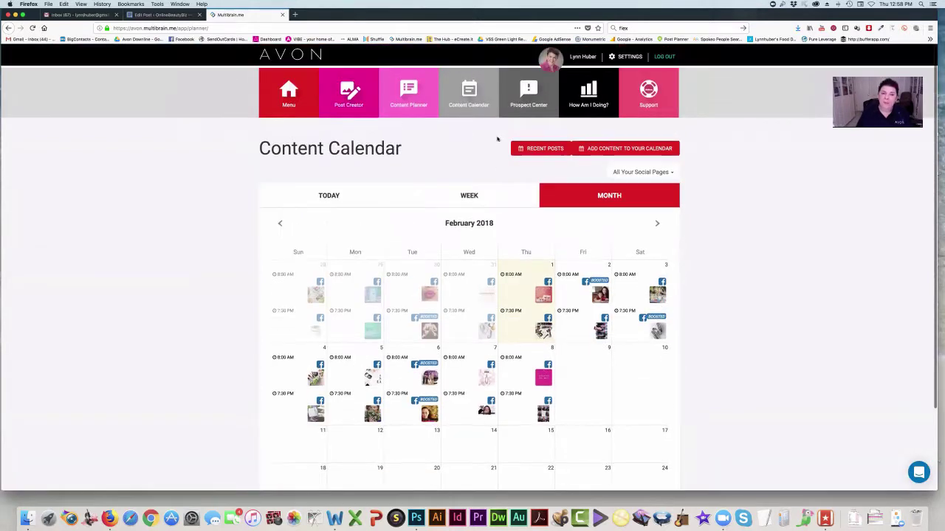
# Step: Browse the Campaign 5 posts in the Content Planner's Current Campaign category
pyautogui.click(409, 89)
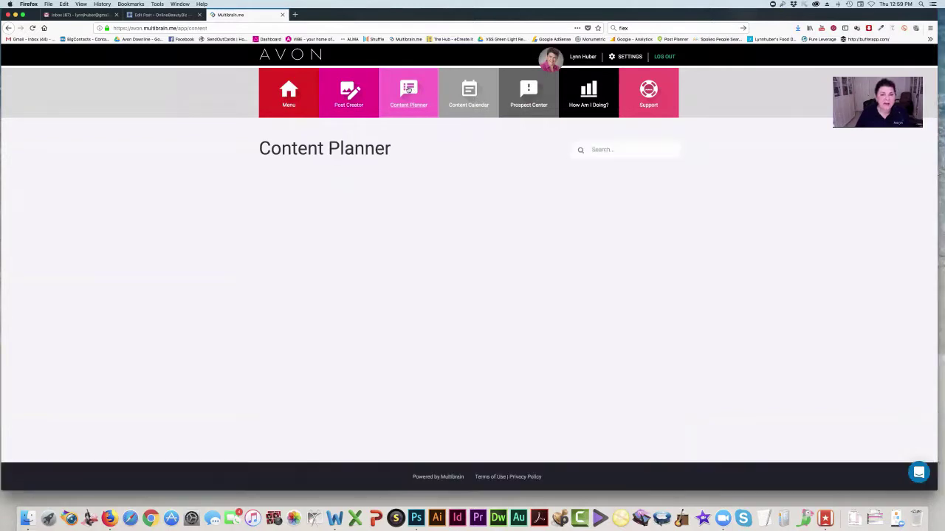
pyautogui.scroll(-2, 145, 154)
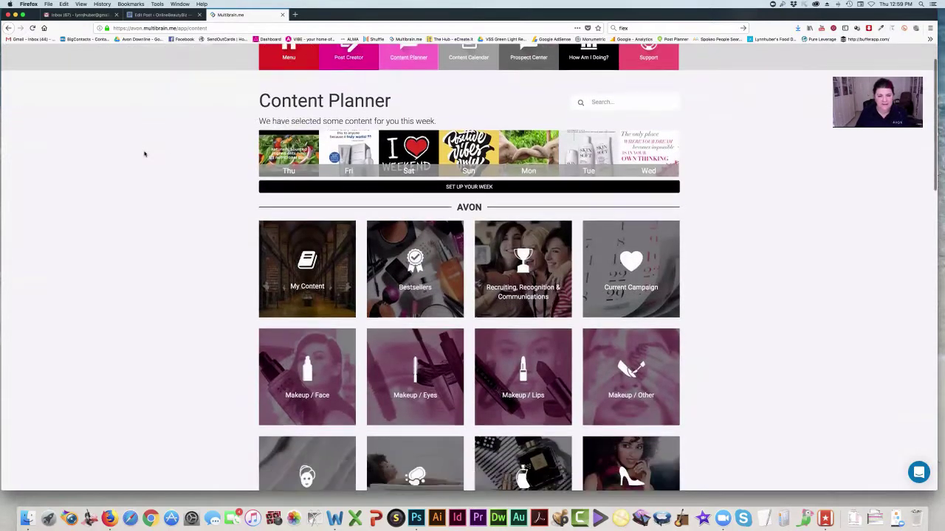
pyautogui.scroll(-3, 145, 153)
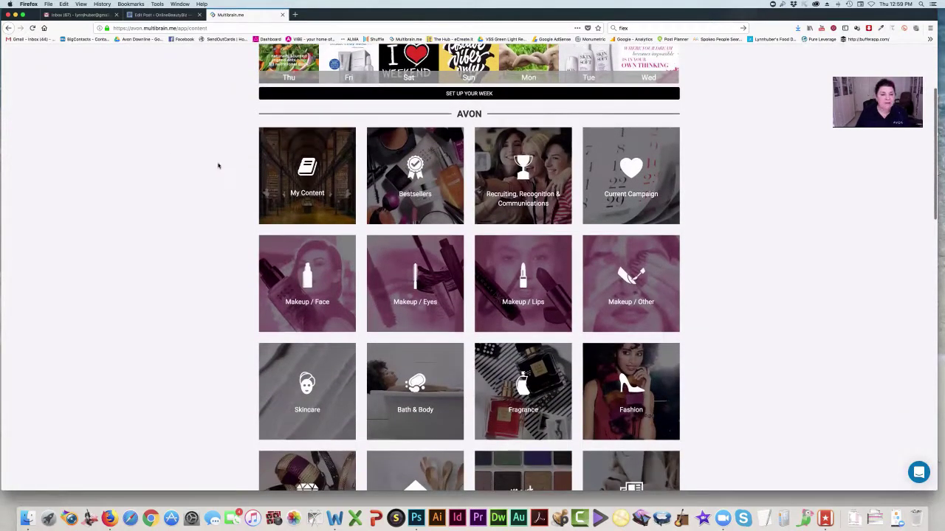
pyautogui.click(623, 181)
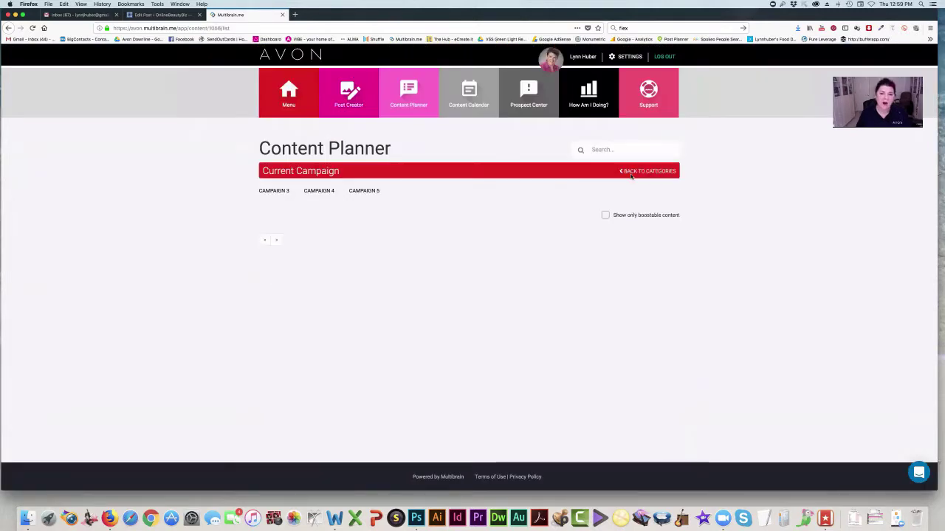
pyautogui.click(363, 191)
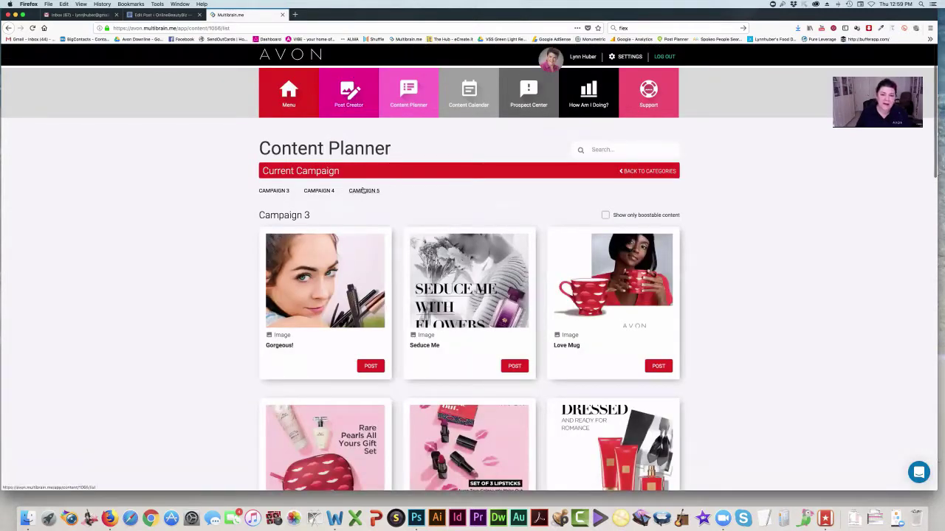
pyautogui.scroll(-3, 190, 212)
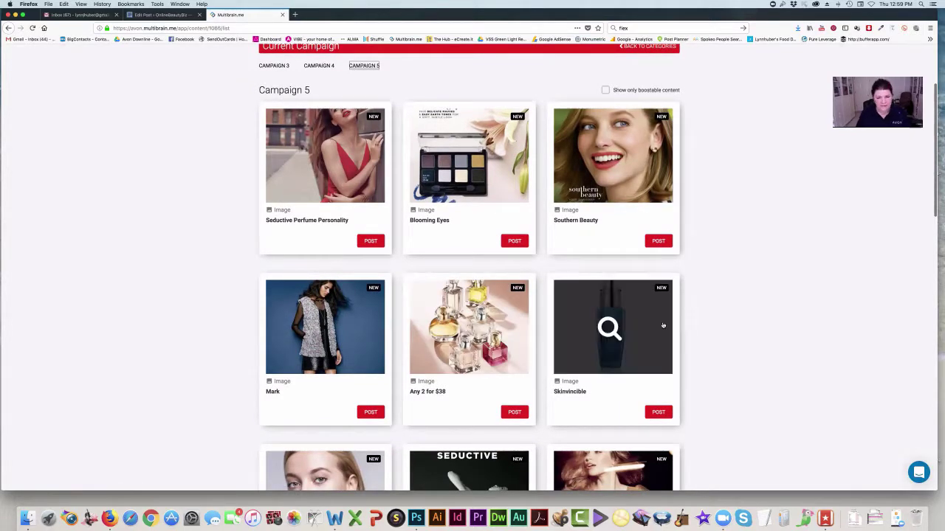
pyautogui.scroll(-2, 715, 319)
pyautogui.scroll(-8, 715, 319)
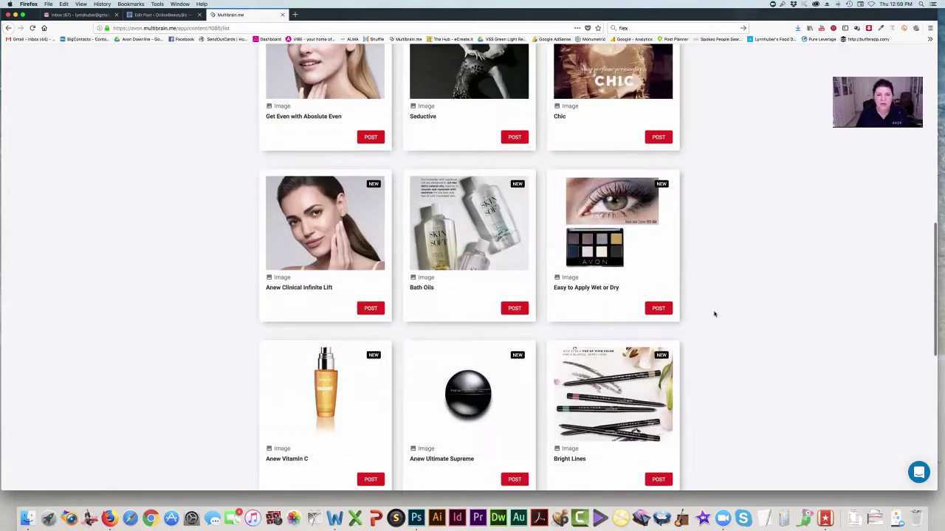
pyautogui.scroll(12, 714, 314)
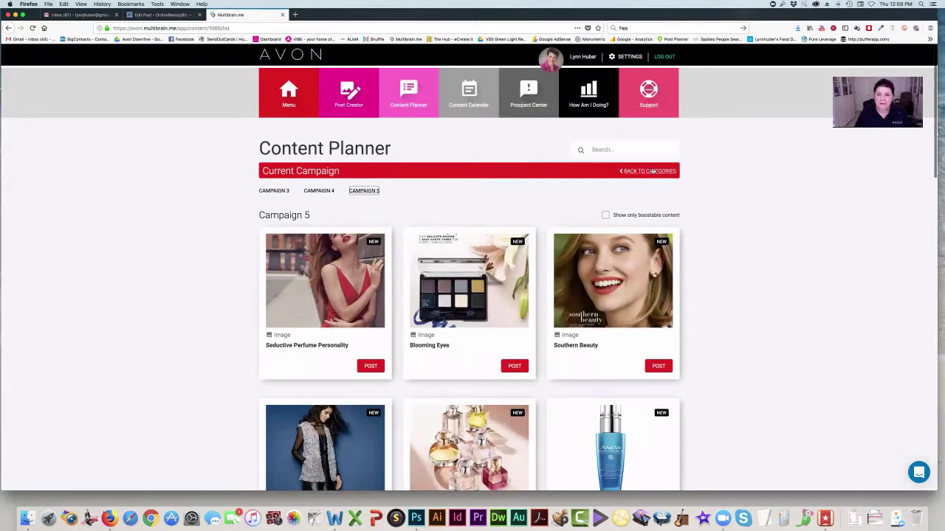
# Step: Go back to the category list and scroll down to the Lifestyle categories
pyautogui.click(652, 172)
pyautogui.scroll(-1, 117, 282)
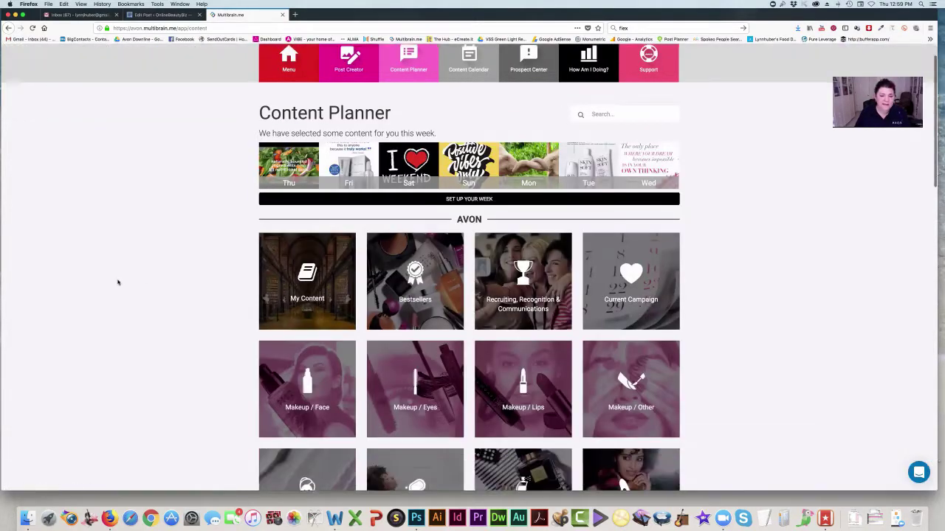
pyautogui.scroll(-12, 117, 282)
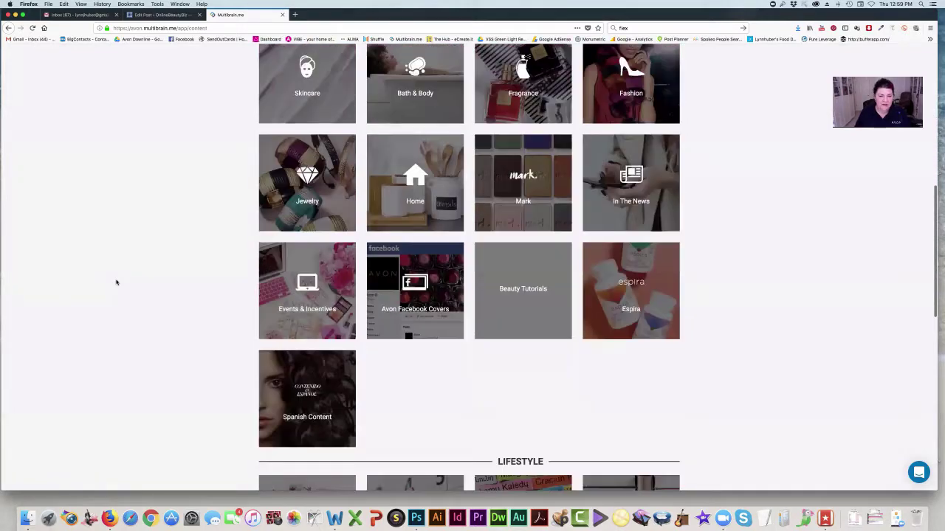
pyautogui.scroll(-8, 116, 282)
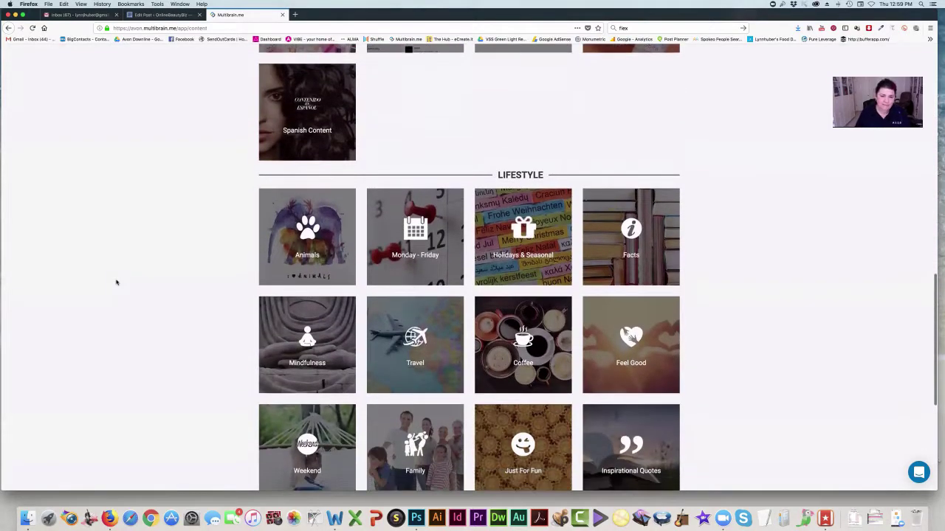
pyautogui.scroll(-1, 116, 282)
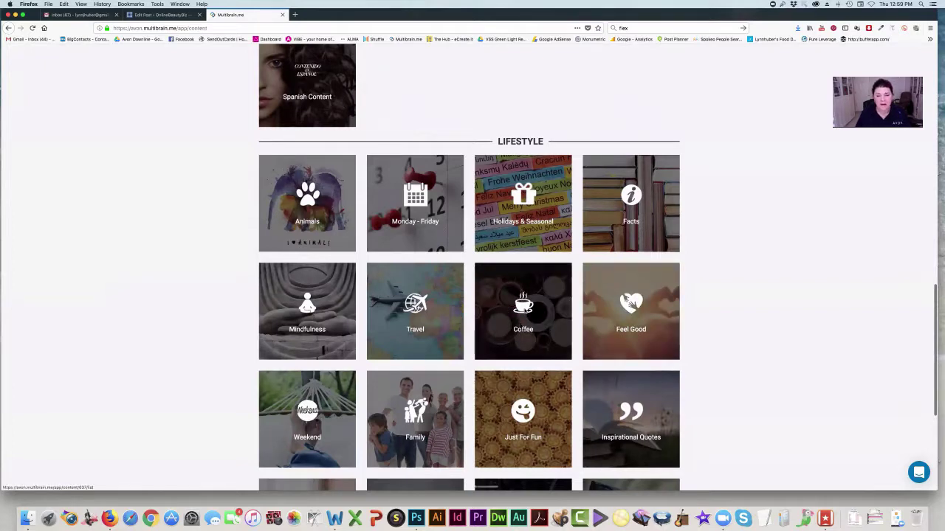
# Step: Open the Coffee category and preview the 'I Need a Fairy Coffee-Mother' image post
pyautogui.click(523, 314)
pyautogui.scroll(-4, 69, 212)
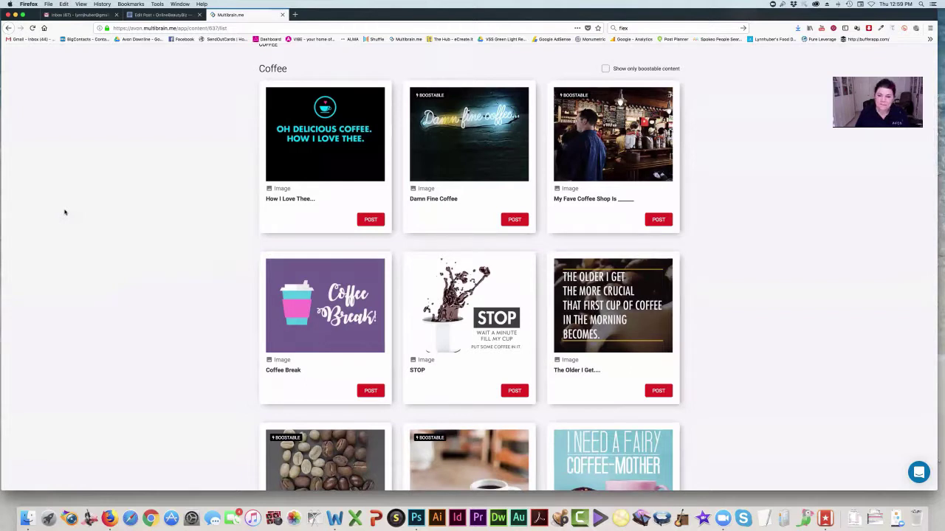
pyautogui.scroll(-3, 66, 212)
pyautogui.scroll(-2, 64, 213)
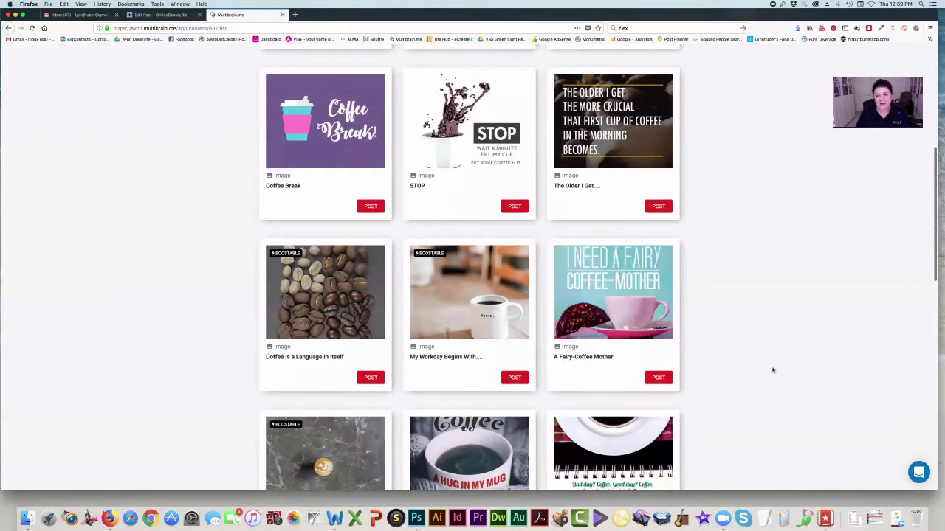
pyautogui.click(622, 291)
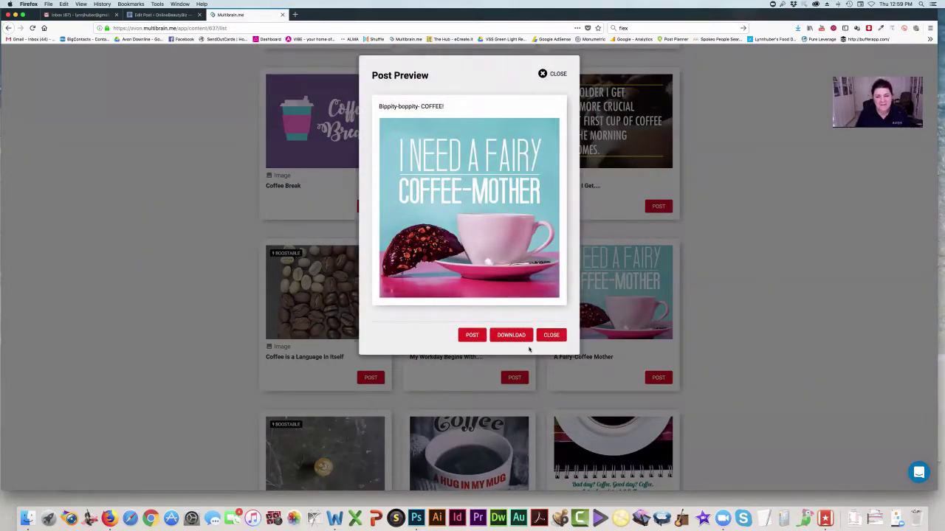
# Step: Start a post from the image and paste the suggested caption 'Bippity-boppity- COFFEE!'
pyautogui.click(472, 335)
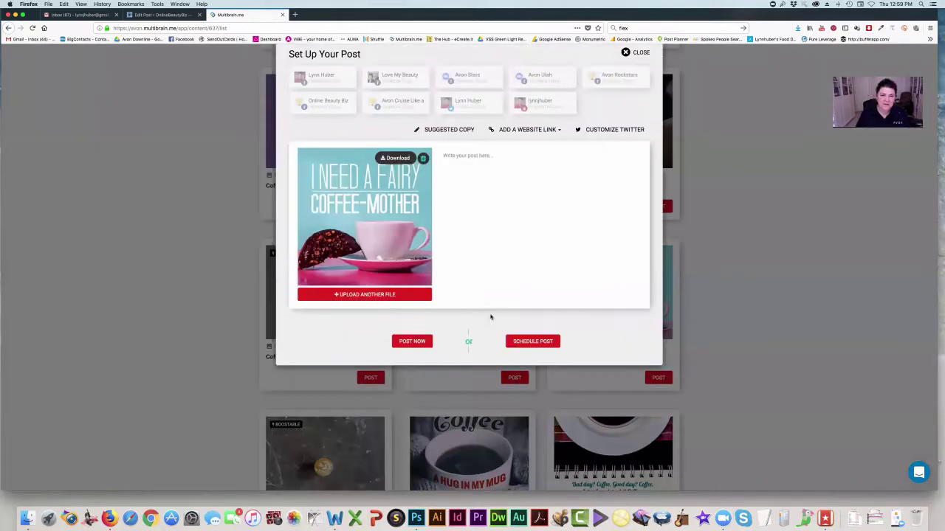
pyautogui.click(439, 151)
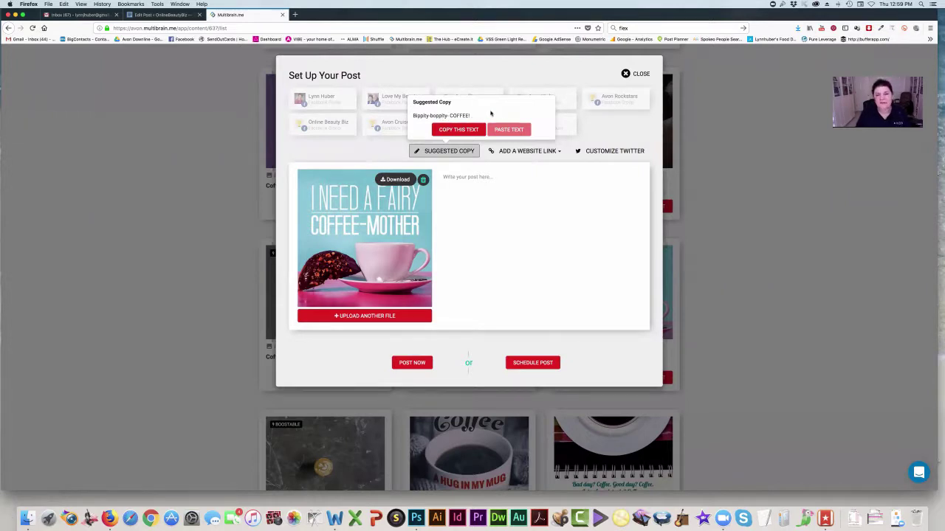
pyautogui.click(457, 130)
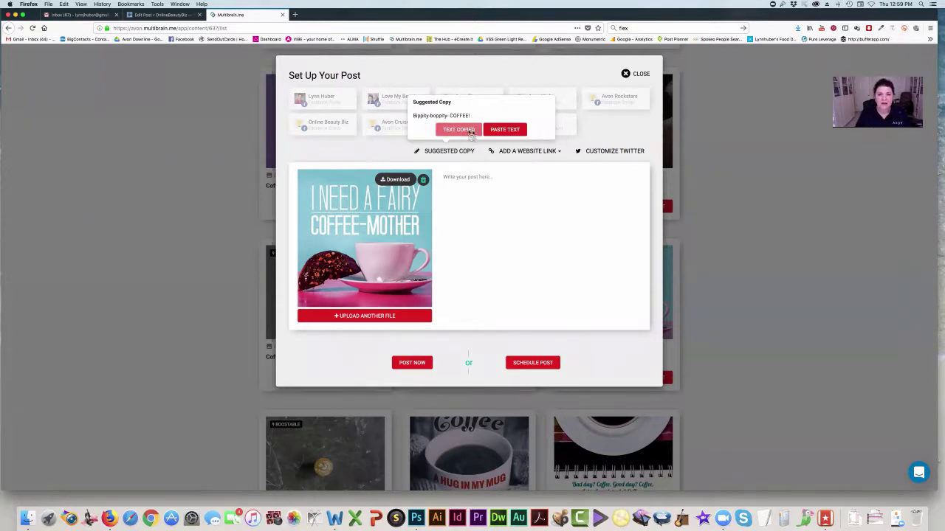
pyautogui.click(504, 131)
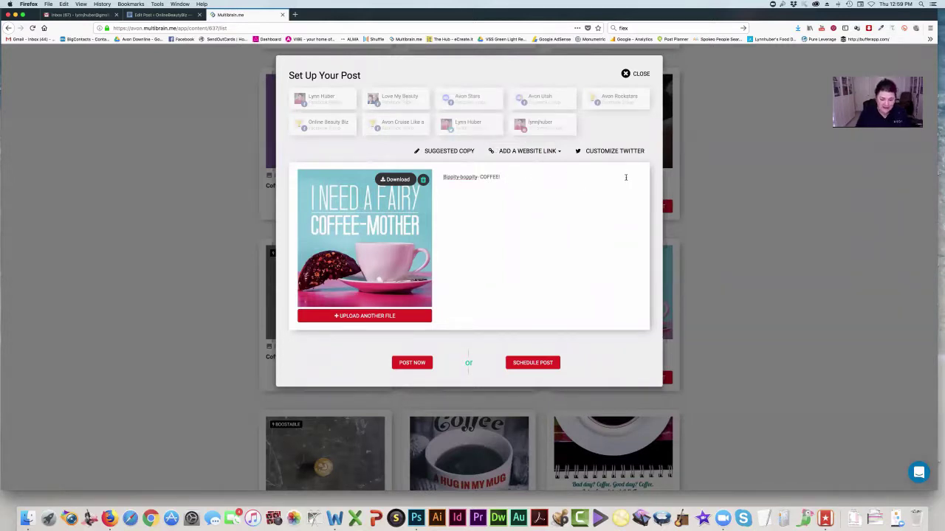
# Step: Add a heart emoji after the caption from the emoji picker
pyautogui.press('ctrl+super+space')
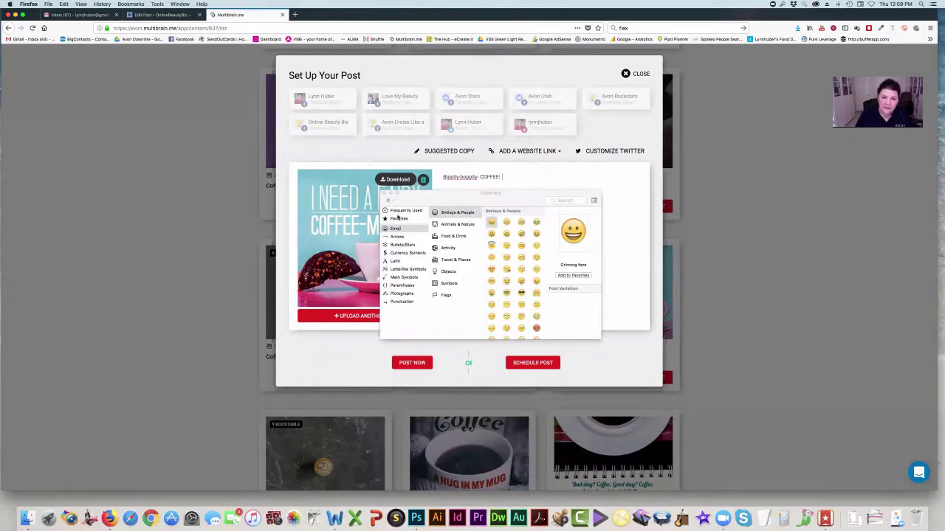
pyautogui.click(399, 213)
pyautogui.click(437, 214)
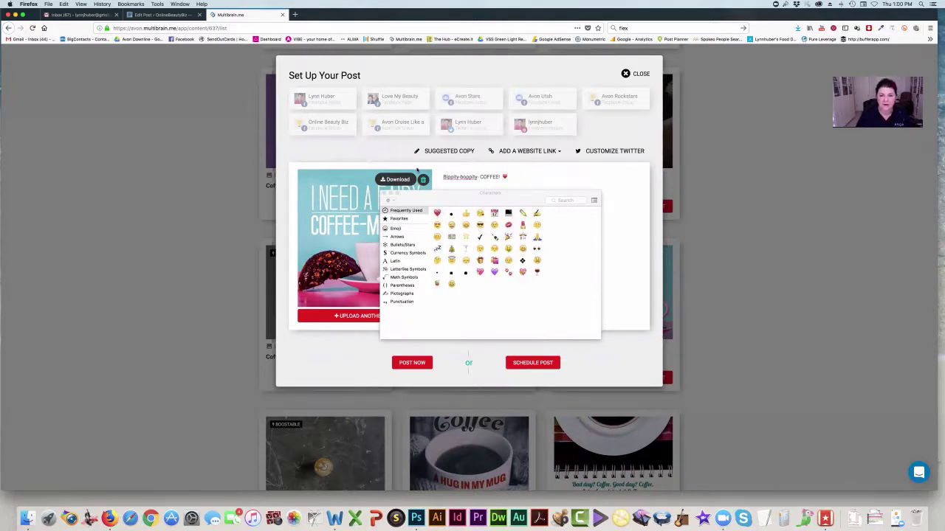
pyautogui.click(385, 195)
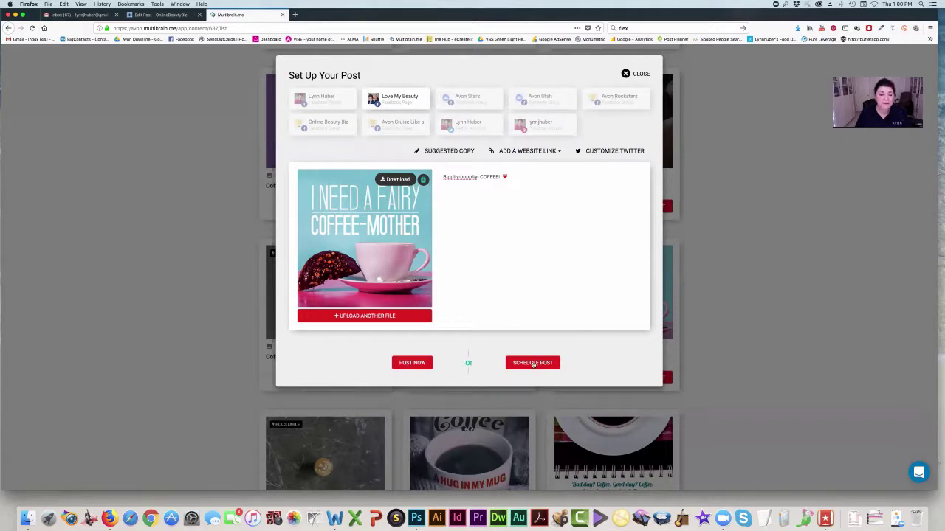
# Step: Schedule the coffee post for February 9, 2018 at 8:00 AM and dismiss the success message
pyautogui.click(532, 363)
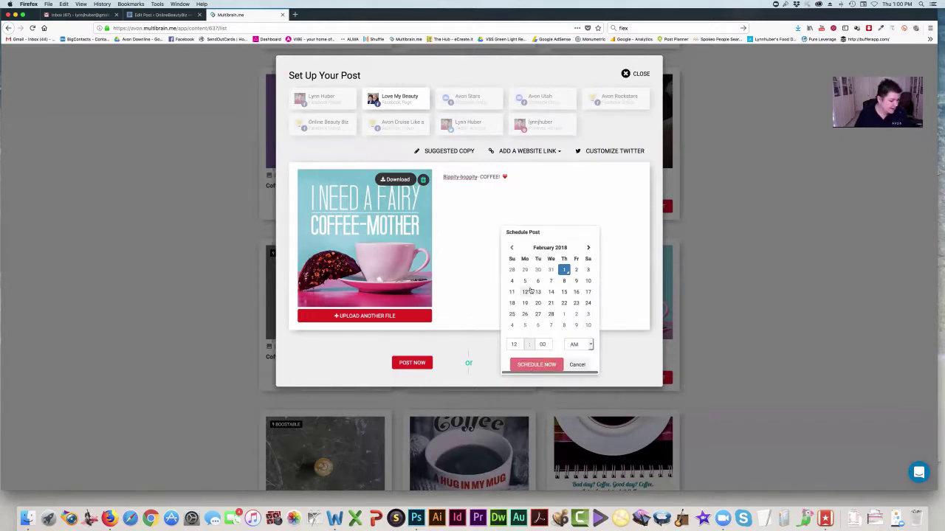
pyautogui.click(576, 282)
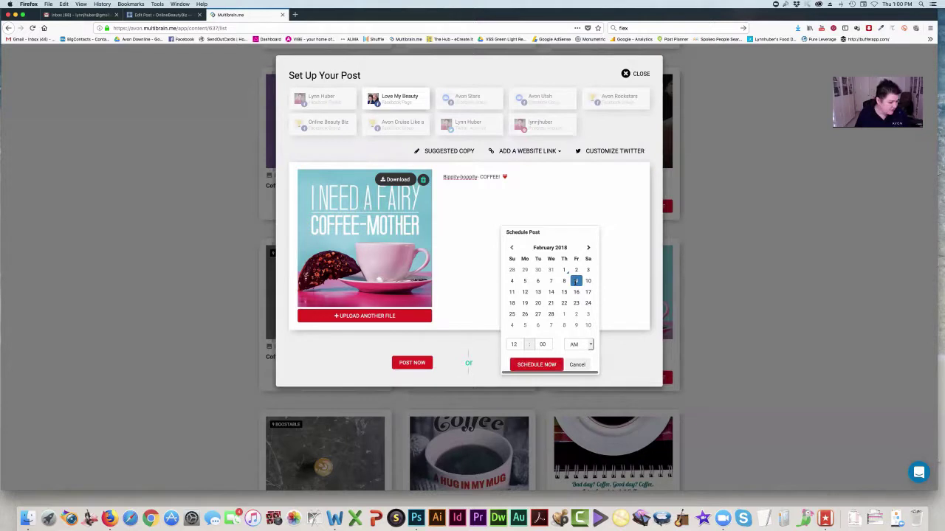
pyautogui.click(516, 344)
pyautogui.write('08')
pyautogui.press('Tab')
pyautogui.press('Tab')
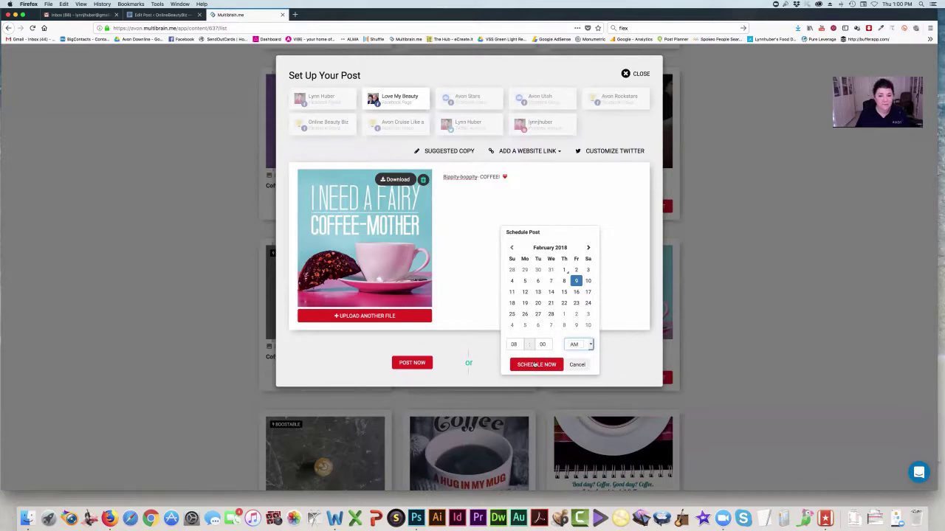
pyautogui.click(534, 365)
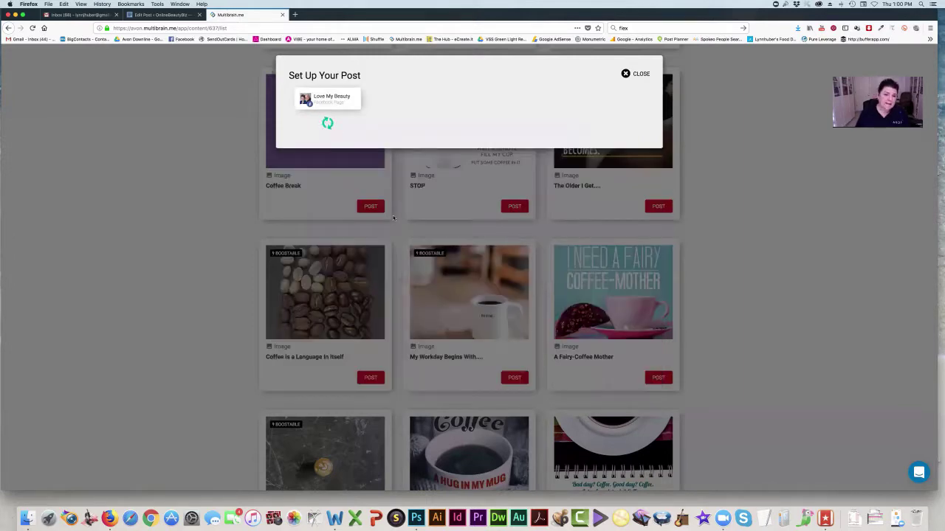
pyautogui.click(434, 170)
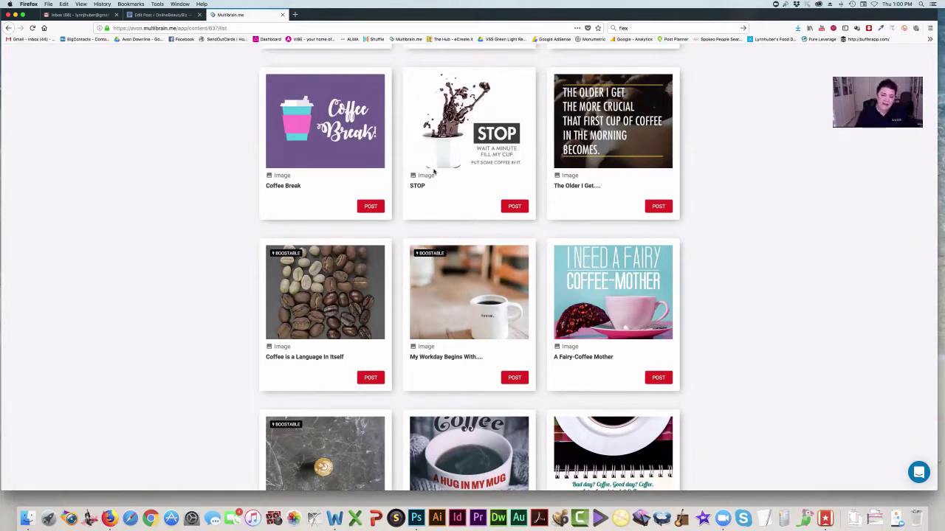
# Step: Return to the category list and open the Entrepreneur category under Lifestyle
pyautogui.scroll(-3, 369, 214)
pyautogui.scroll(-3, 369, 214)
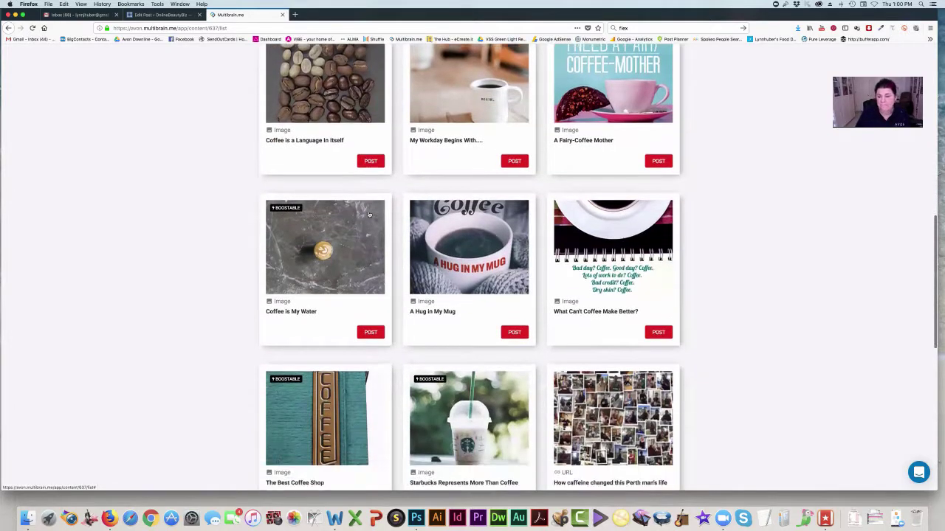
pyautogui.scroll(15, 372, 213)
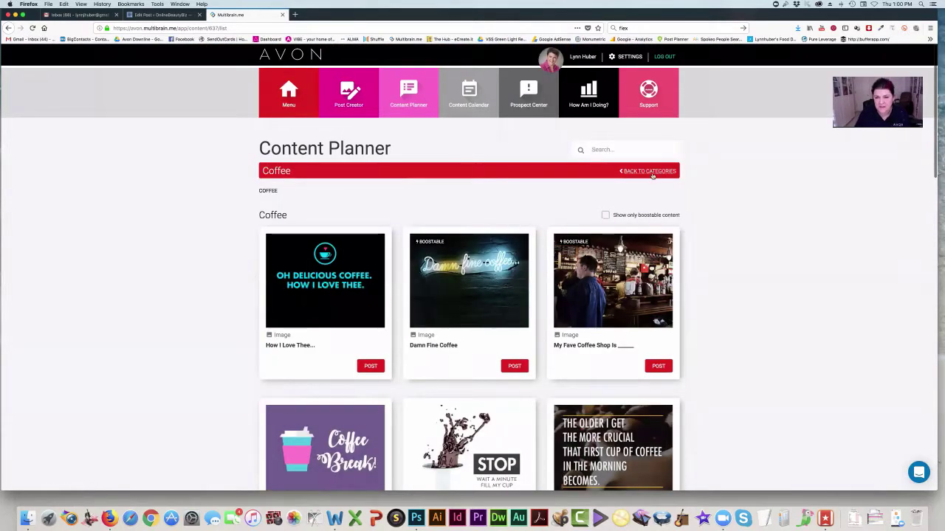
pyautogui.click(650, 171)
pyautogui.scroll(-15, 200, 227)
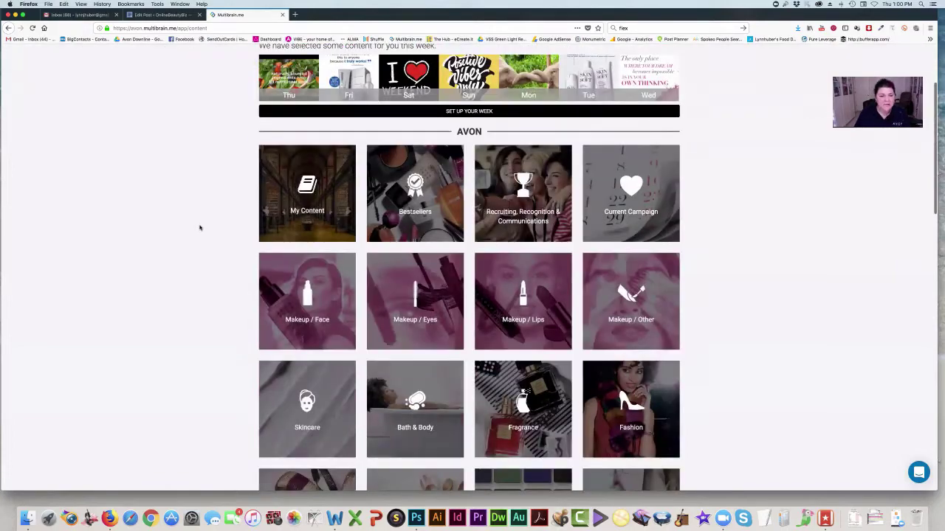
pyautogui.scroll(-5, 456, 319)
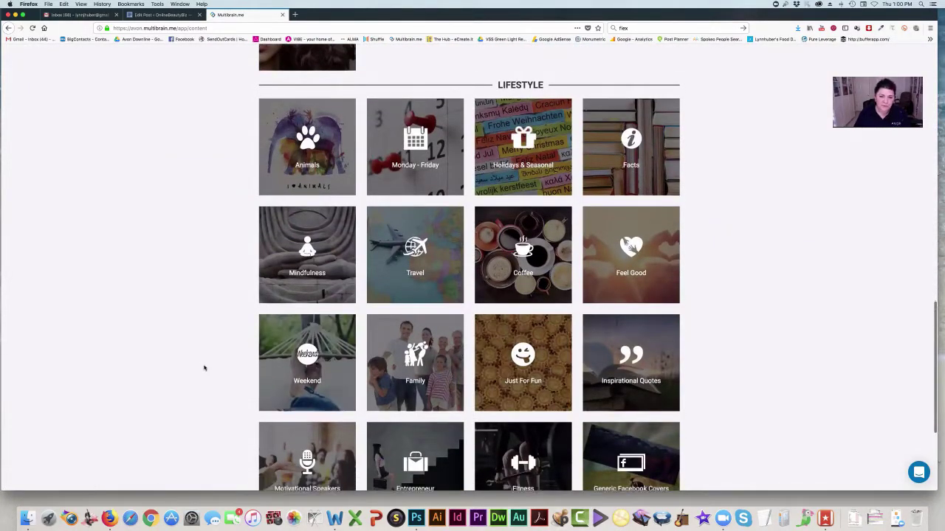
pyautogui.scroll(-1, 204, 369)
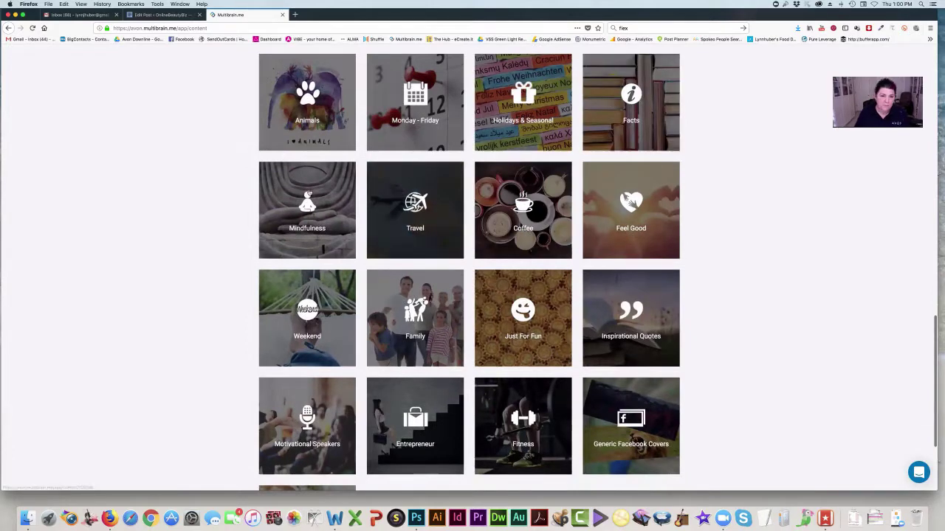
pyautogui.scroll(-1, 148, 289)
pyautogui.scroll(-1, 148, 289)
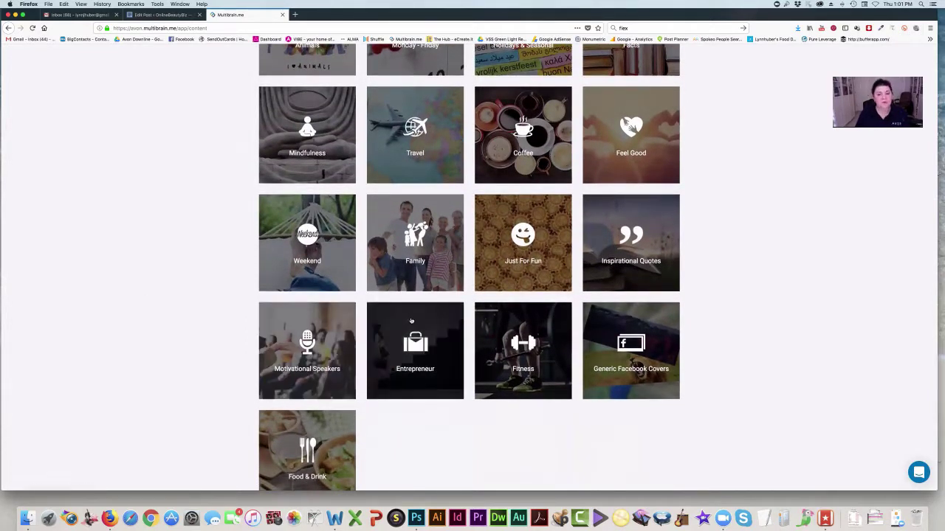
pyautogui.click(384, 320)
pyautogui.scroll(-3, 153, 212)
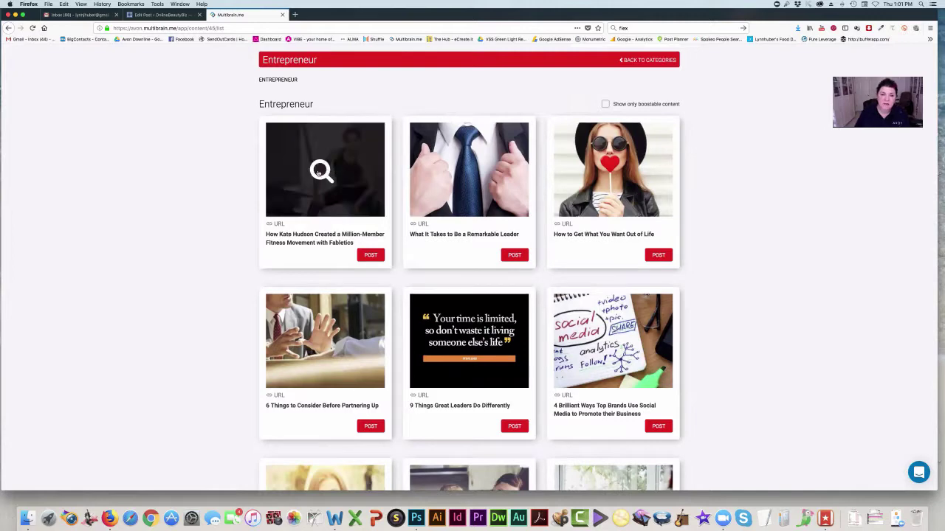
# Step: Preview the first Entrepreneur article, then start a post from 'The Goal Is Living Life On Your Own Terms'
pyautogui.click(321, 173)
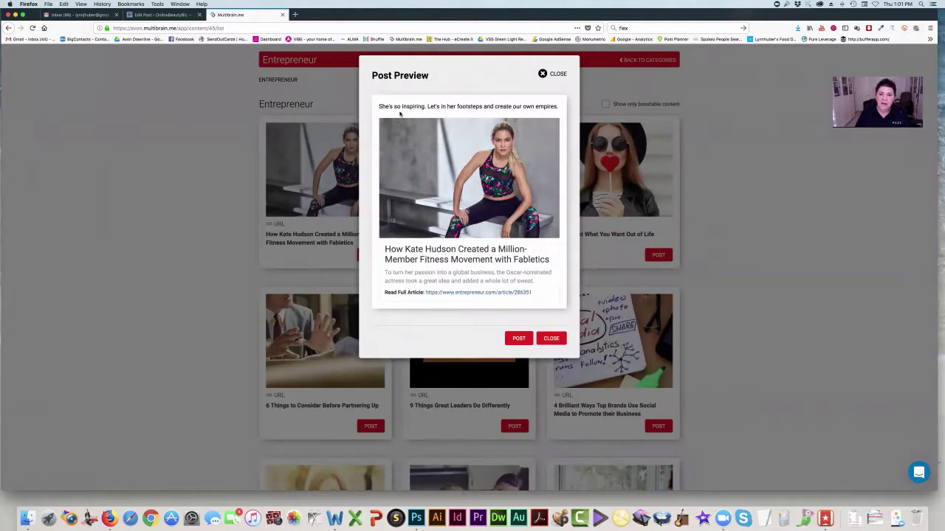
pyautogui.click(555, 74)
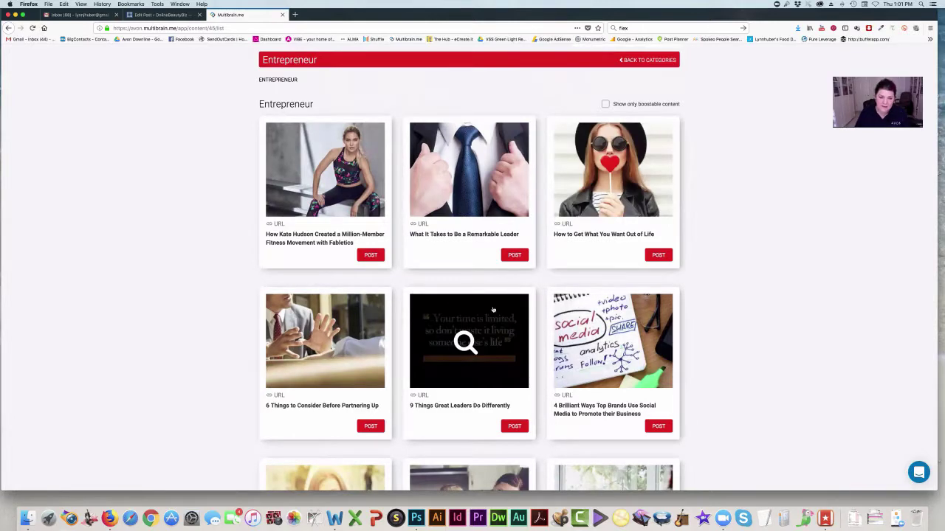
pyautogui.scroll(-5, 493, 310)
pyautogui.scroll(-8, 493, 310)
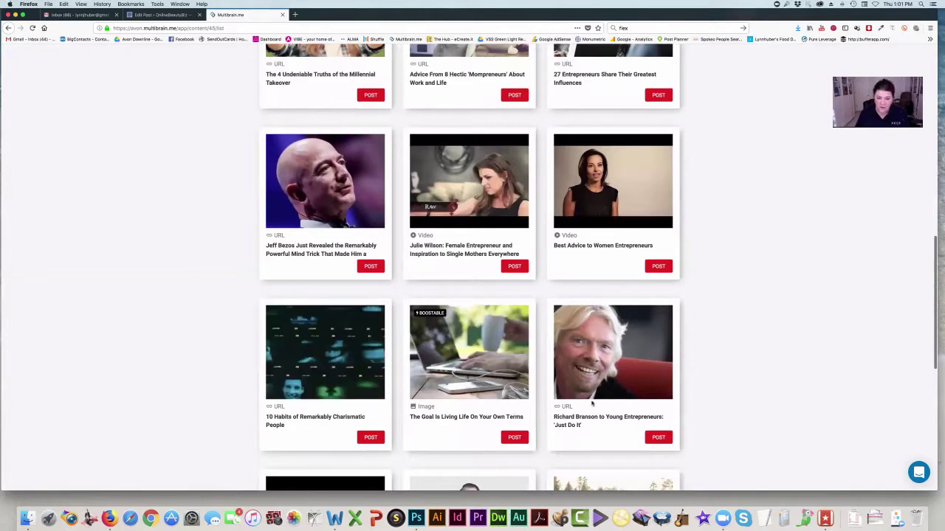
pyautogui.scroll(-1, 747, 337)
pyautogui.scroll(-1, 748, 338)
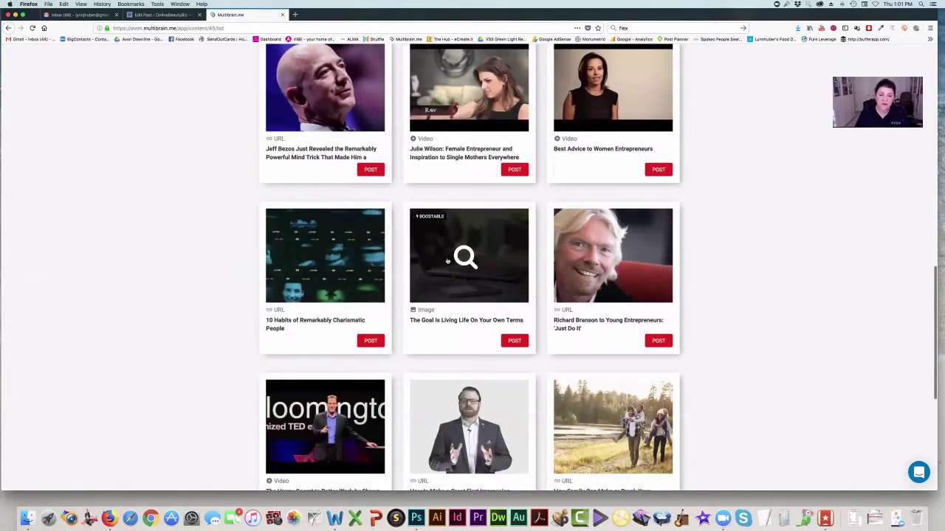
pyautogui.click(469, 257)
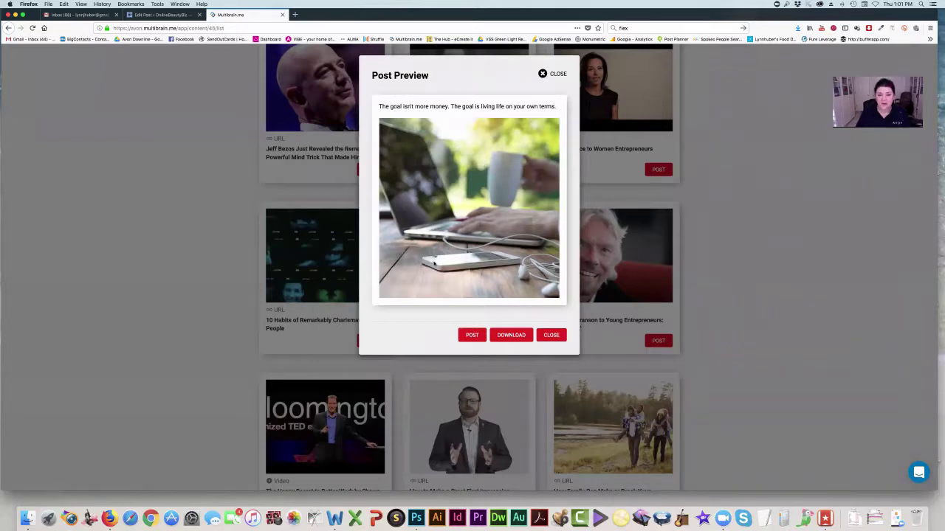
pyautogui.click(473, 336)
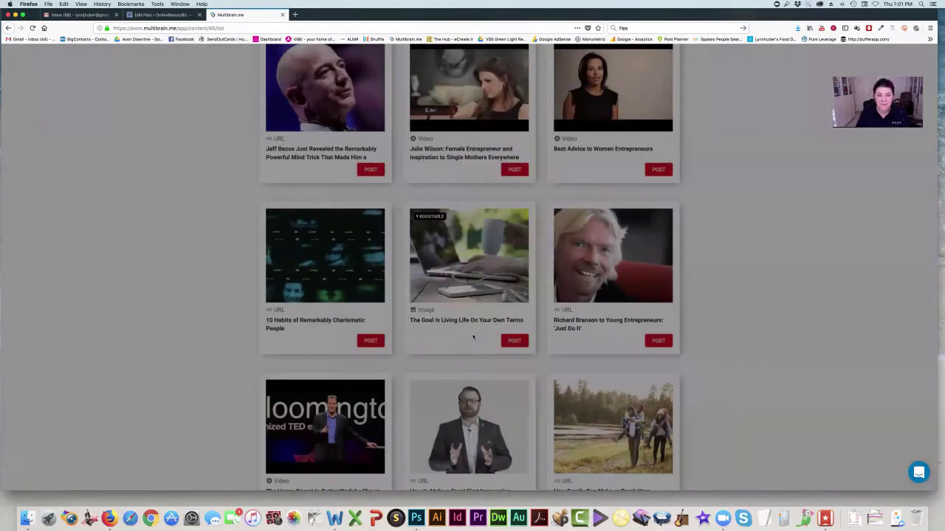
# Step: Paste the suggested 'The goal isn't more money…' caption and add the Signup website link
pyautogui.click(445, 150)
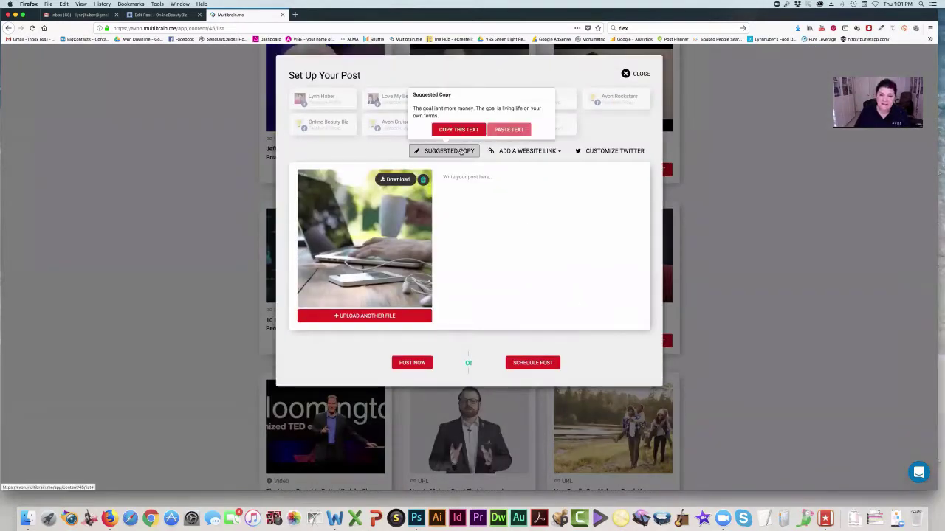
pyautogui.click(457, 132)
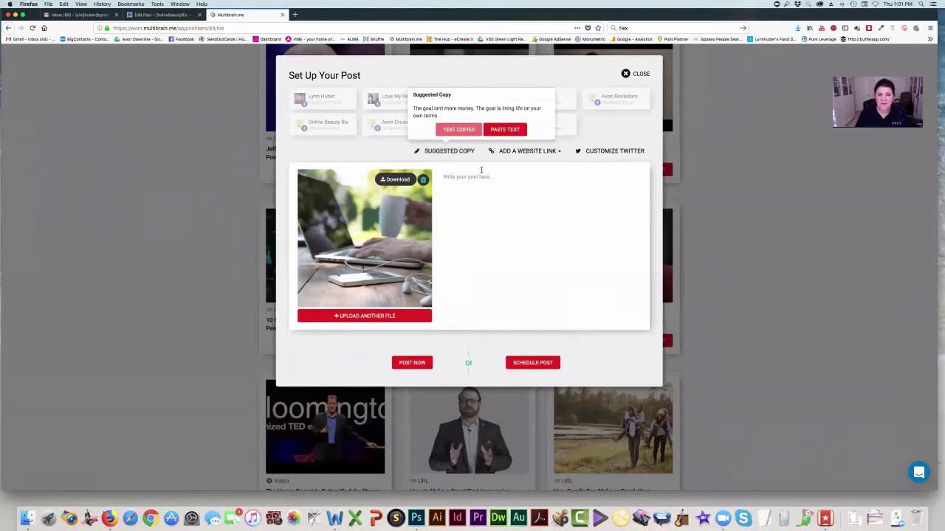
pyautogui.click(511, 130)
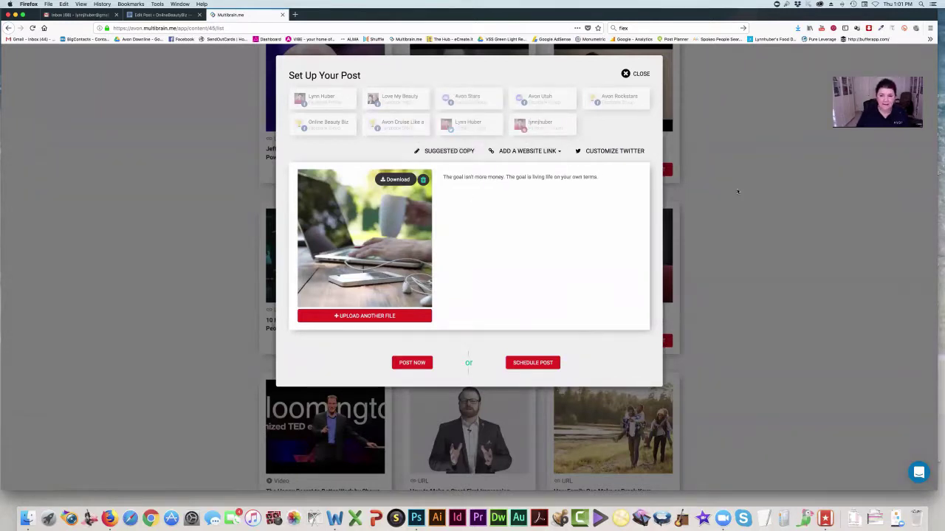
pyautogui.click(519, 152)
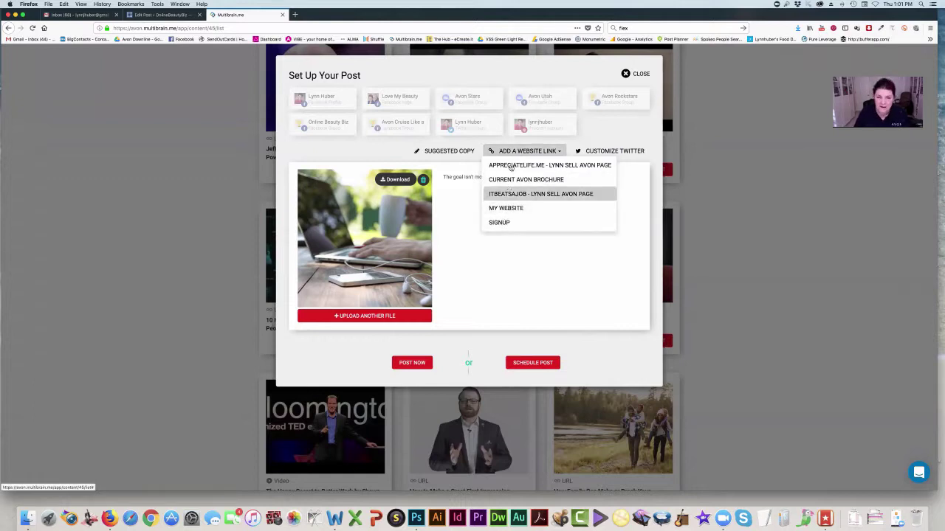
pyautogui.click(497, 222)
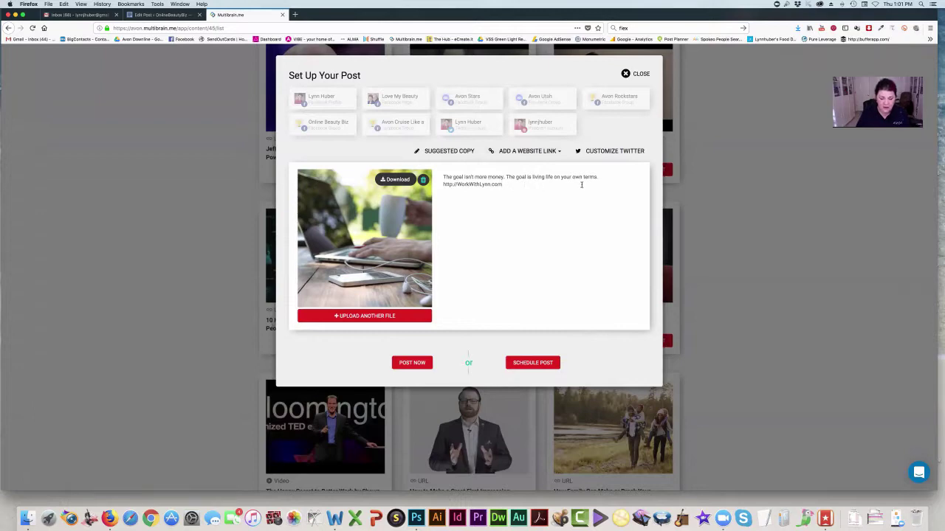
# Step: Add a heart emoji and the hashtags #avon #avonrep #workfromhome
pyautogui.press('ctrl+super+space')
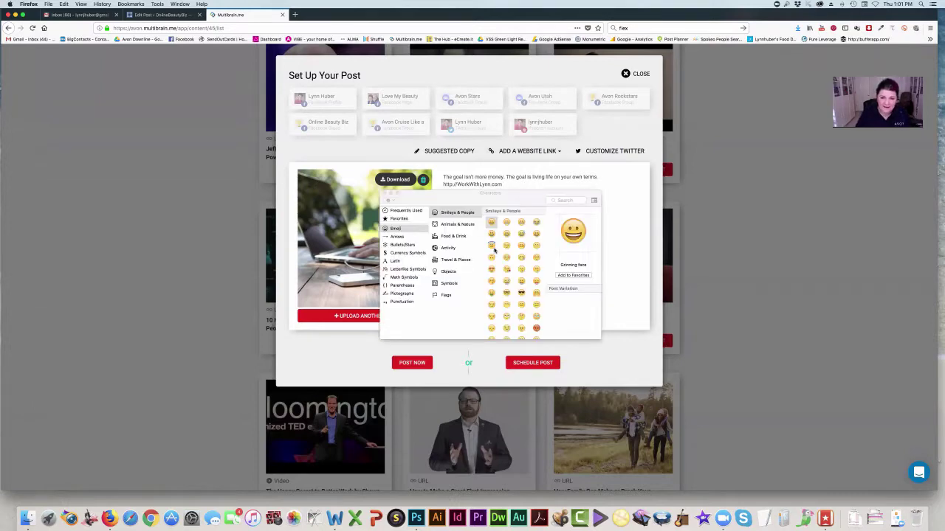
pyautogui.click(398, 211)
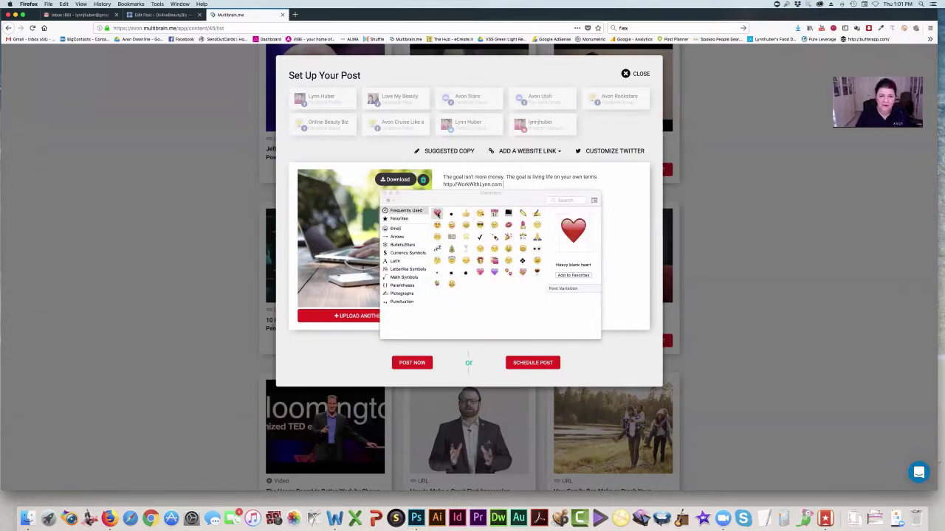
pyautogui.doubleClick(437, 213)
pyautogui.click(384, 193)
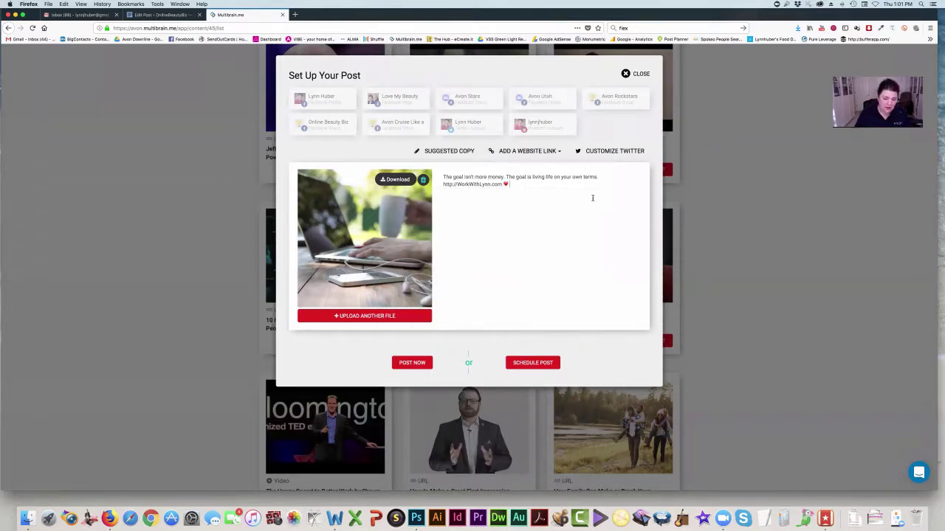
pyautogui.write('#avon #')
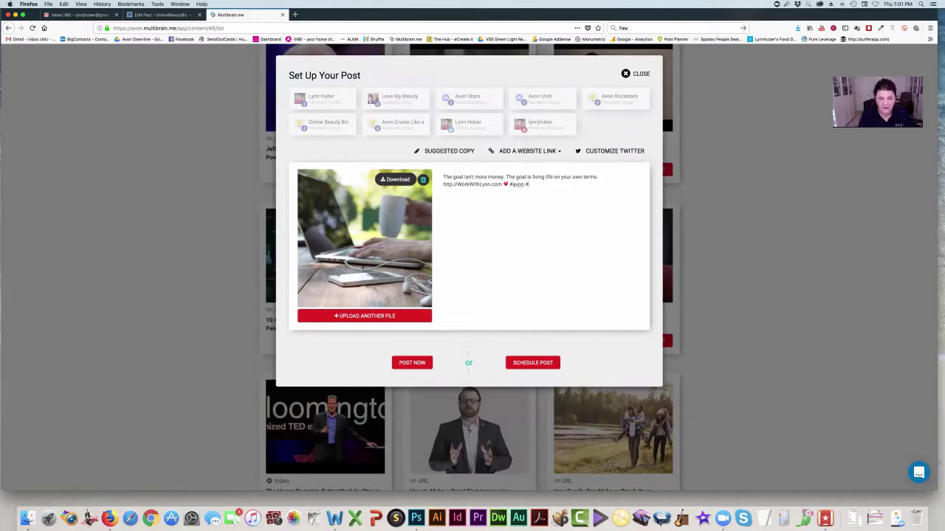
pyautogui.write('avonrep')
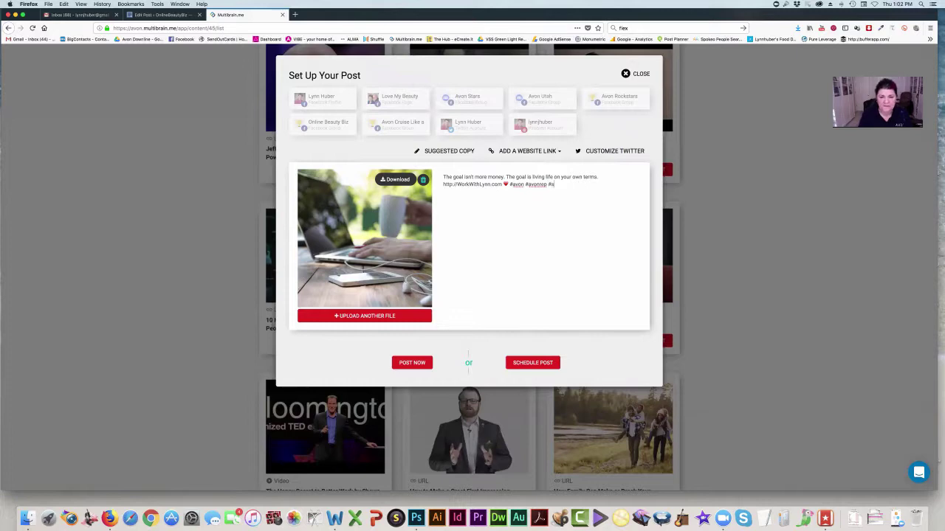
pyautogui.write(' #workf')
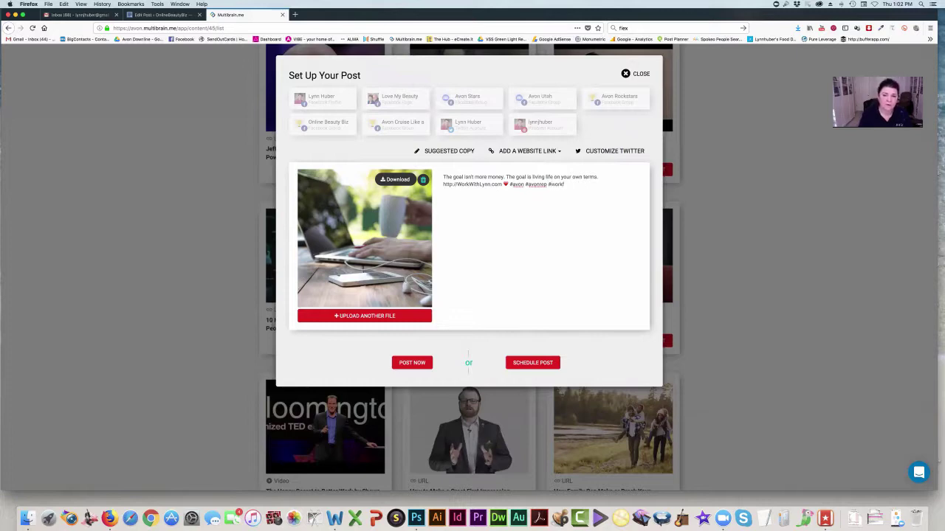
pyautogui.write('romhome')
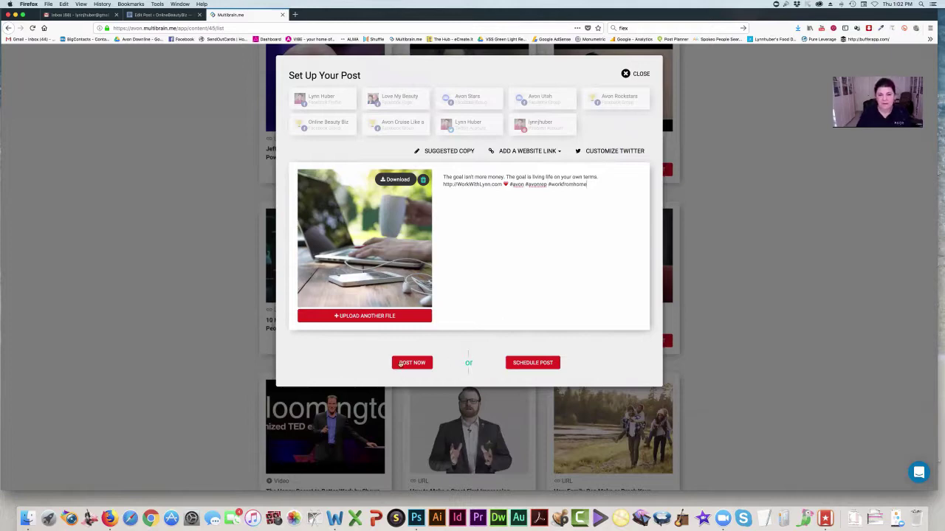
# Step: Post to the Love My Beauty page, scheduled for February 9 at 7:30 PM
pyautogui.click(392, 100)
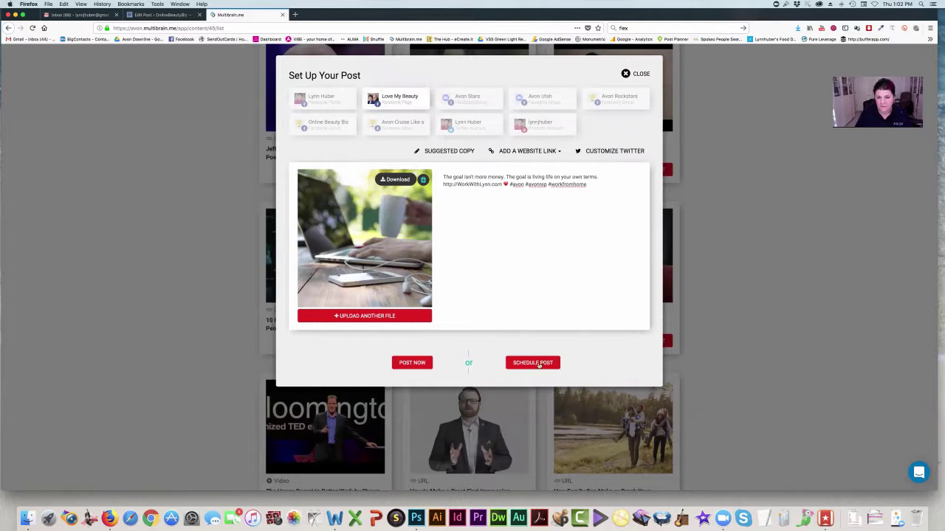
pyautogui.click(535, 363)
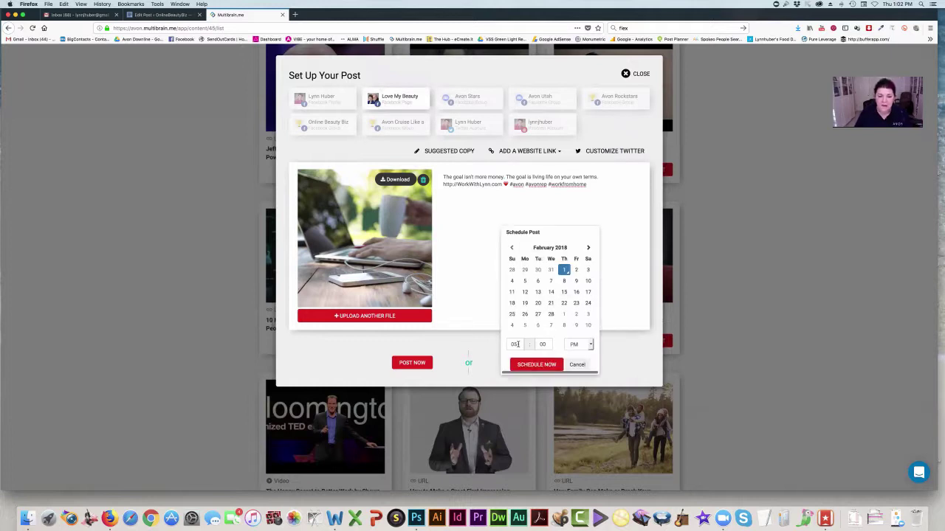
pyautogui.click(576, 280)
pyautogui.click(515, 344)
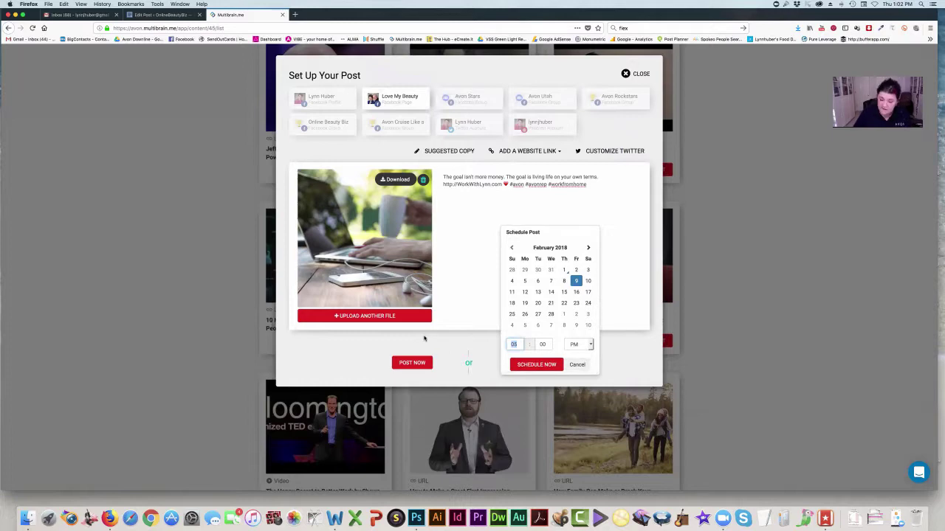
pyautogui.write('07')
pyautogui.press('Tab')
pyautogui.write('30')
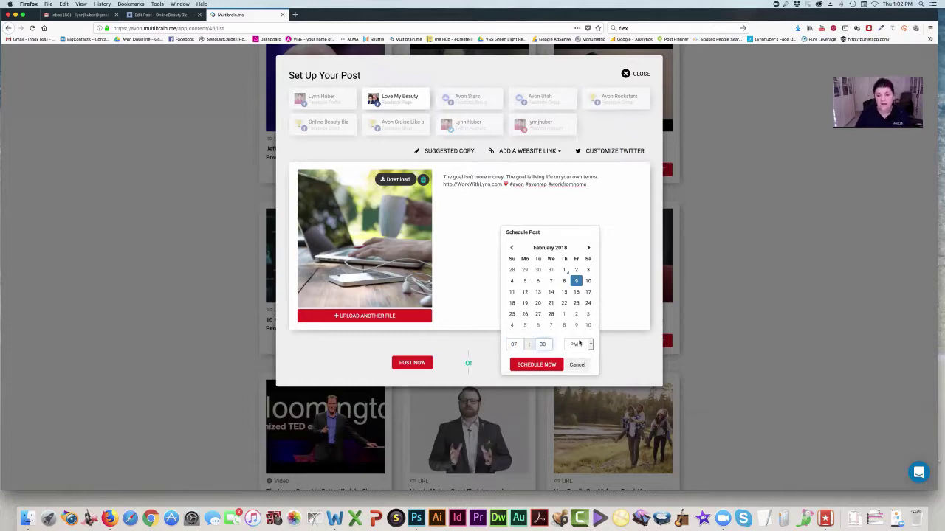
pyautogui.click(545, 365)
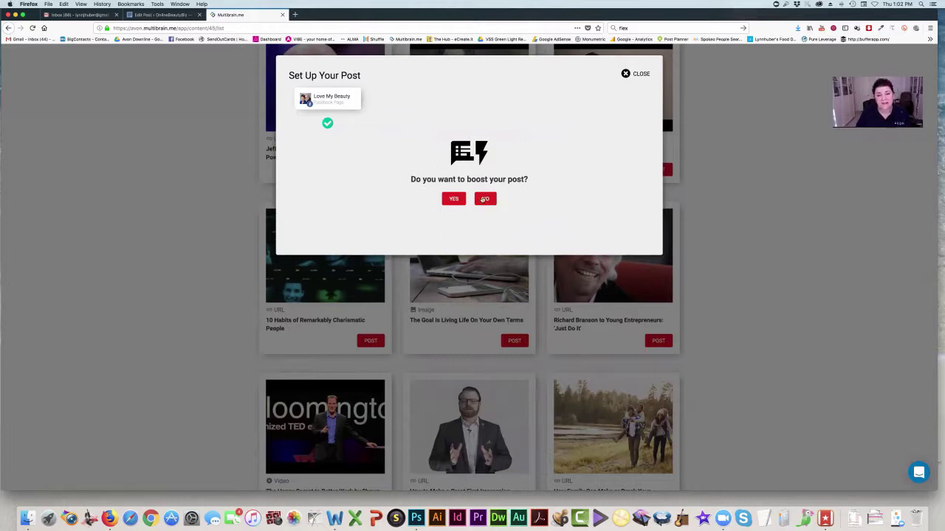
# Step: Boost the Love My Beauty post with a $2, 24-hour budget targeting Salt Lake City women
pyautogui.click(453, 199)
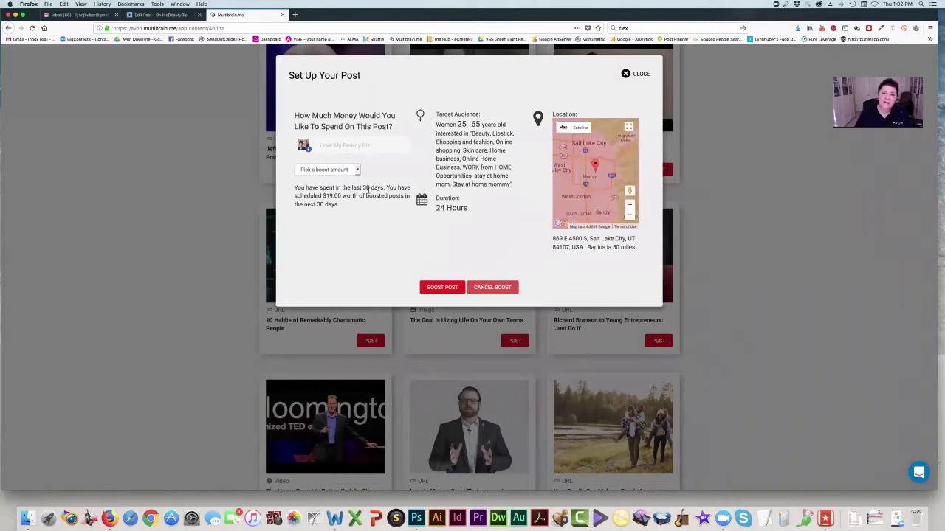
pyautogui.click(321, 171)
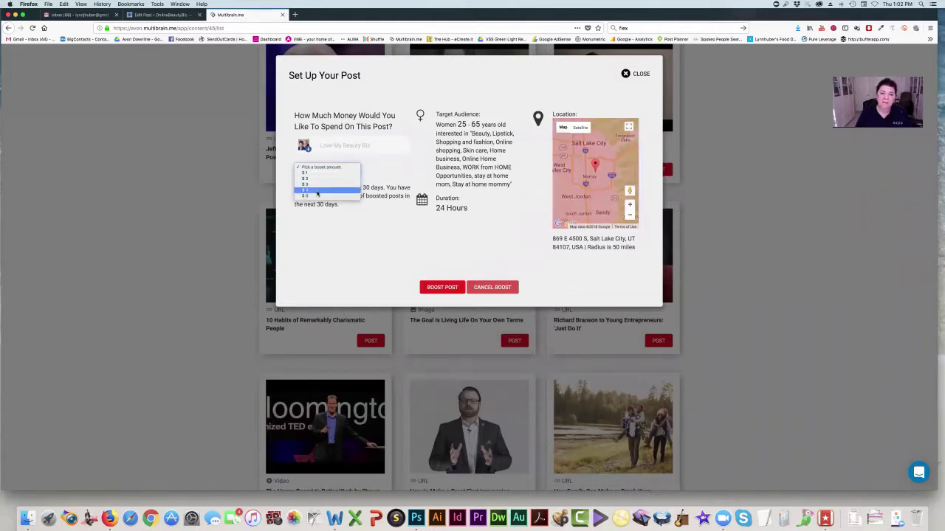
pyautogui.click(314, 178)
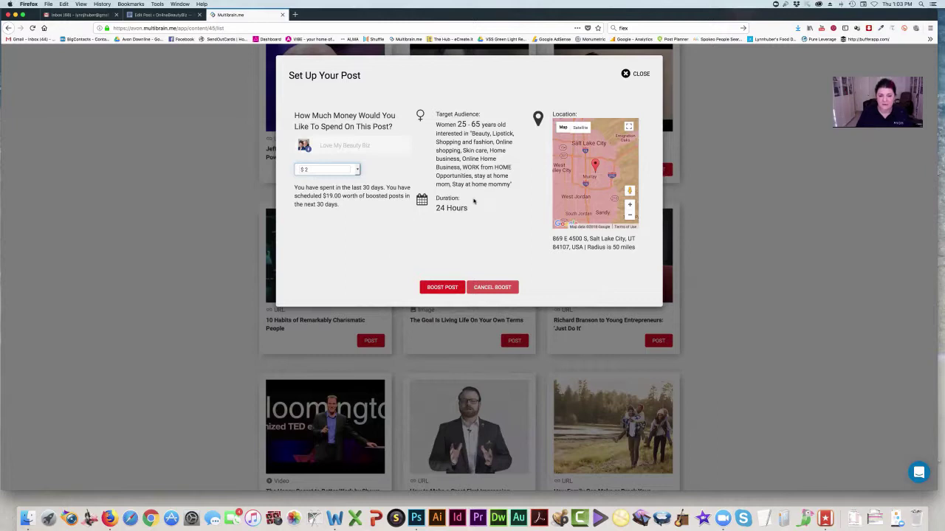
pyautogui.click(440, 289)
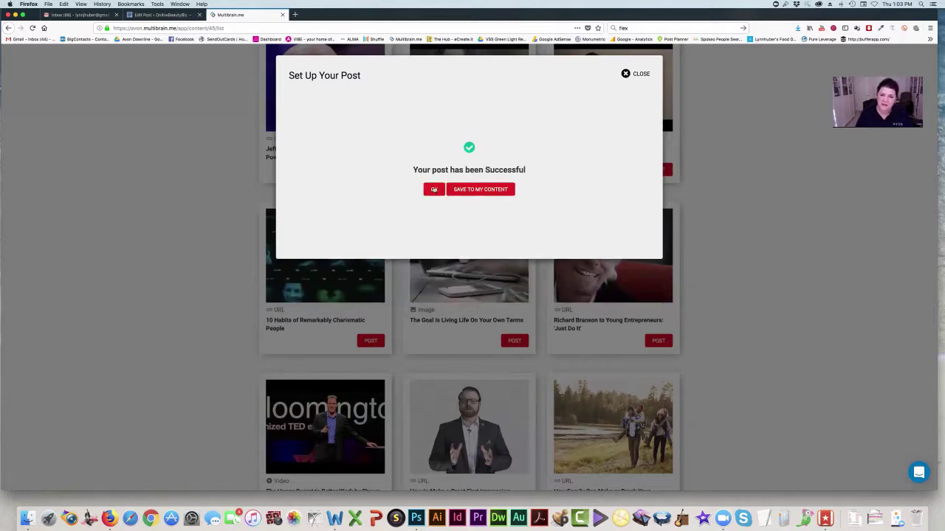
# Step: Dismiss the boost success message
pyautogui.click(434, 189)
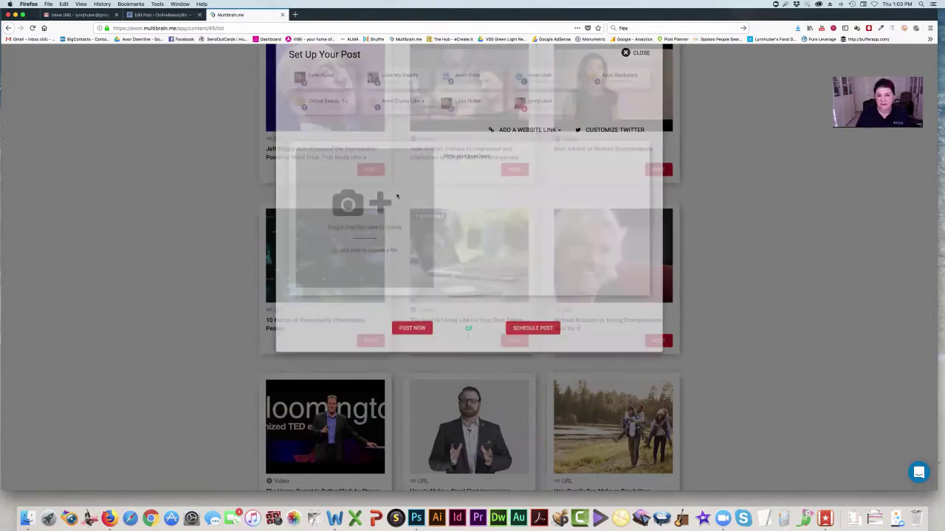
pyautogui.scroll(-4, 461, 259)
pyautogui.scroll(10, 461, 259)
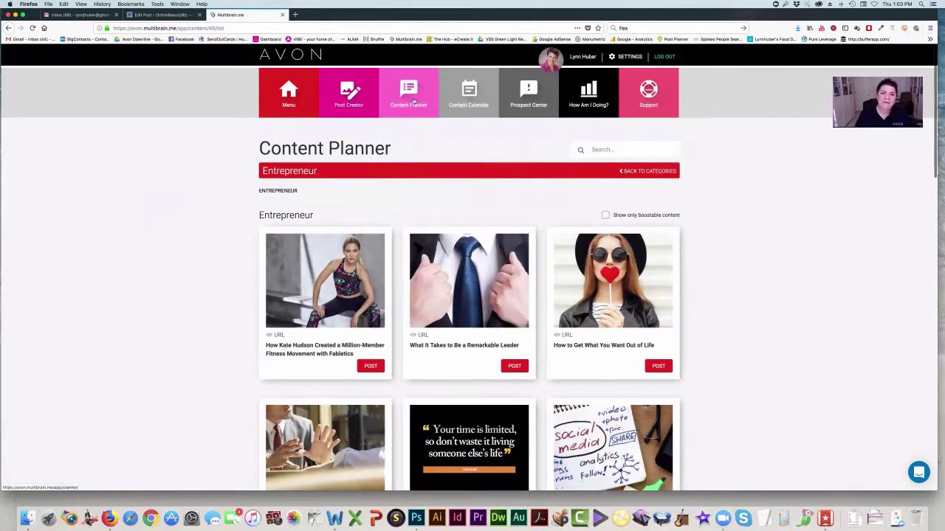
# Step: Start a new post in Post Creator, cancel the image upload, and close it unsaved
pyautogui.click(349, 96)
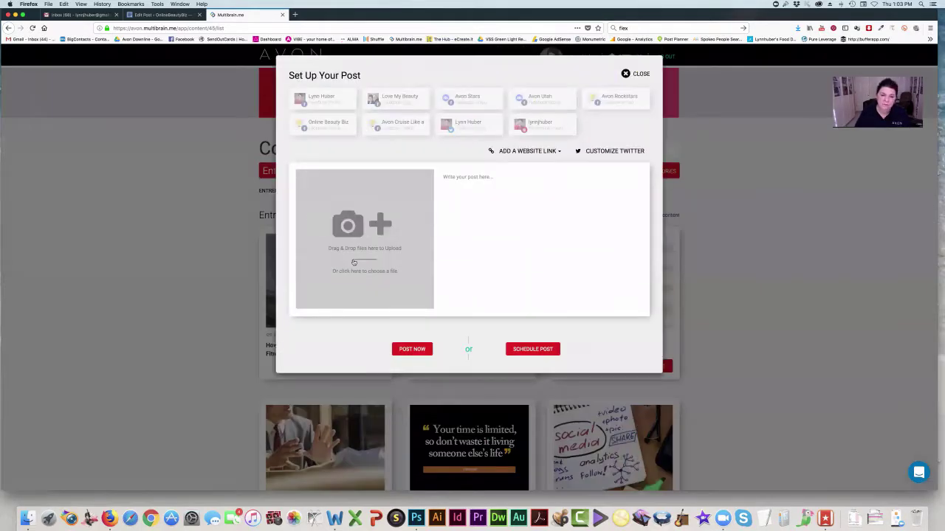
pyautogui.click(357, 246)
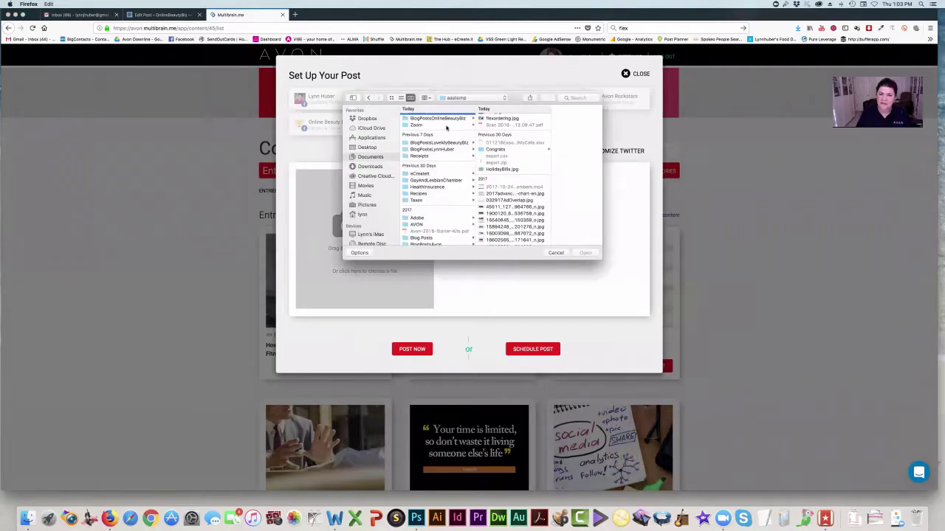
pyautogui.click(556, 253)
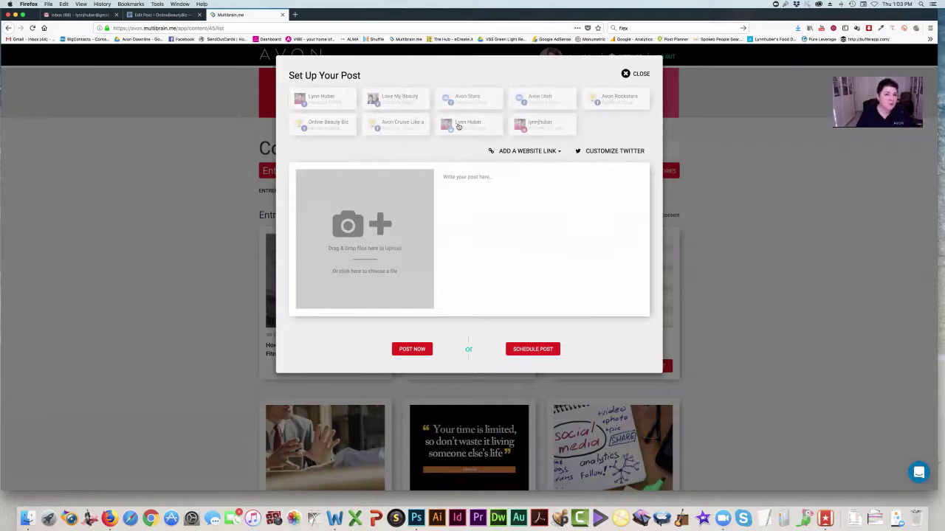
pyautogui.click(638, 75)
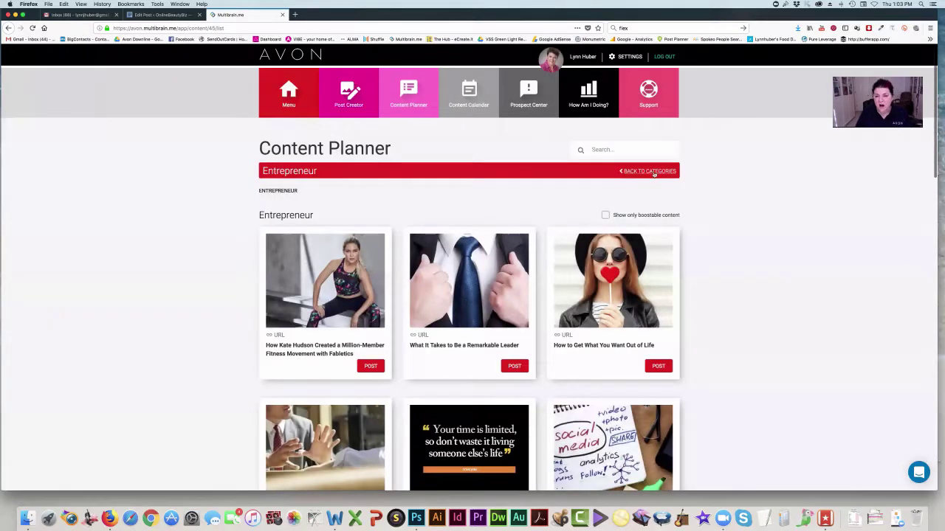
# Step: Return to the Content Planner categories, view Set Up Your Week, and close it unchanged
pyautogui.click(654, 172)
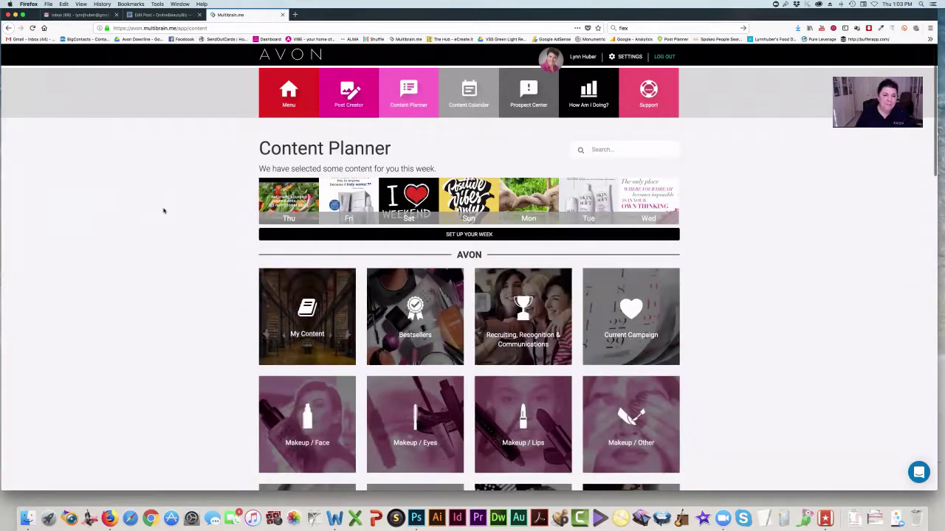
pyautogui.scroll(-1, 567, 218)
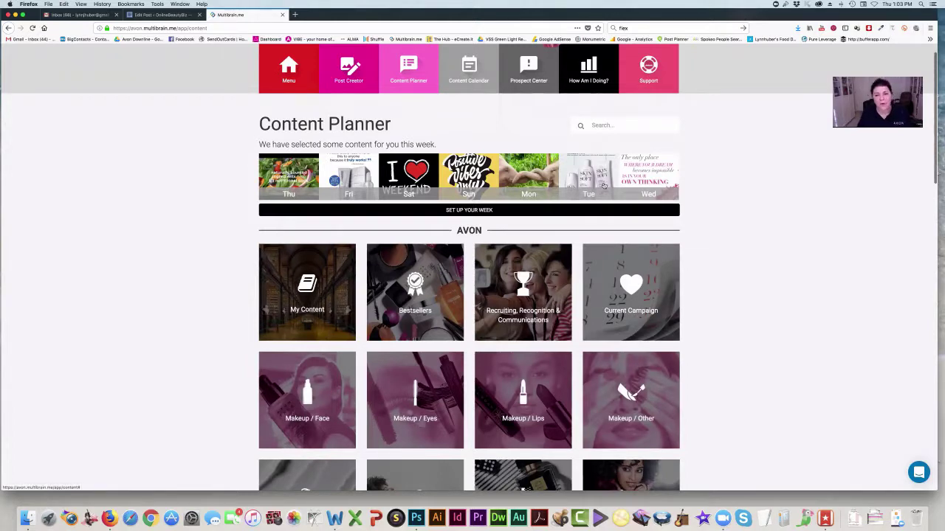
pyautogui.click(291, 176)
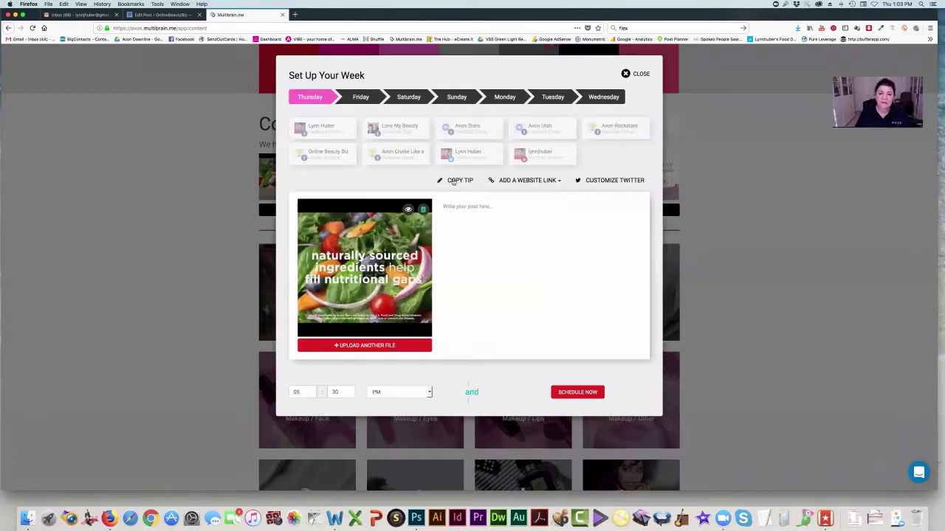
pyautogui.click(635, 74)
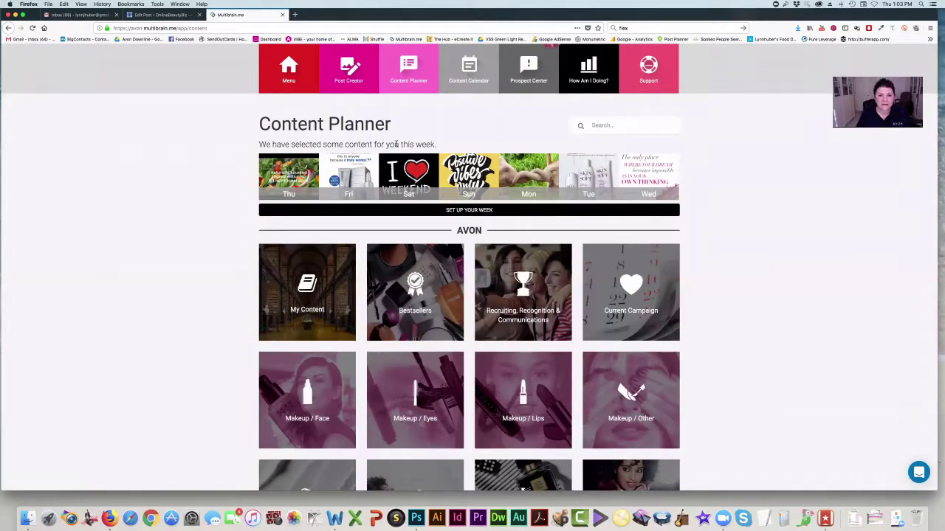
pyautogui.scroll(-10, 496, 306)
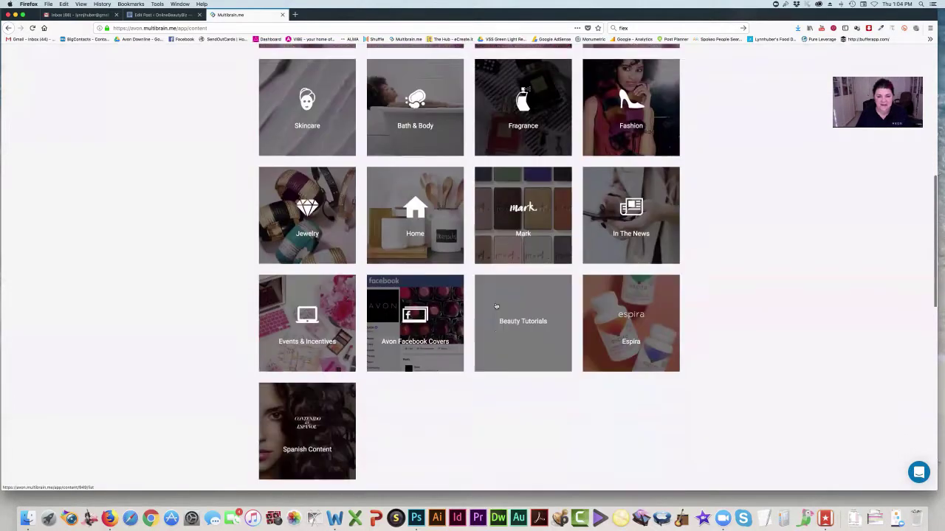
# Step: Browse the Avon Facebook Covers, then return to the main Content Planner page
pyautogui.click(432, 274)
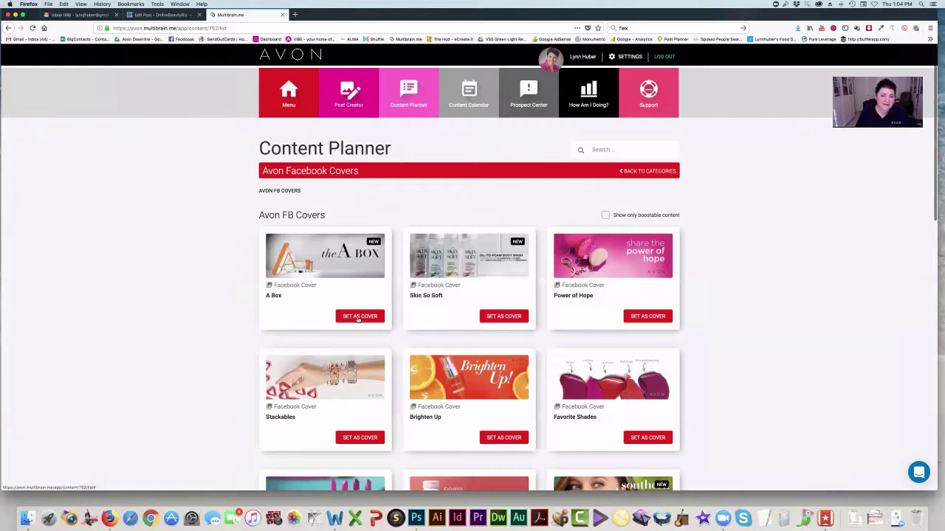
pyautogui.scroll(-5, 736, 325)
pyautogui.scroll(10, 491, 269)
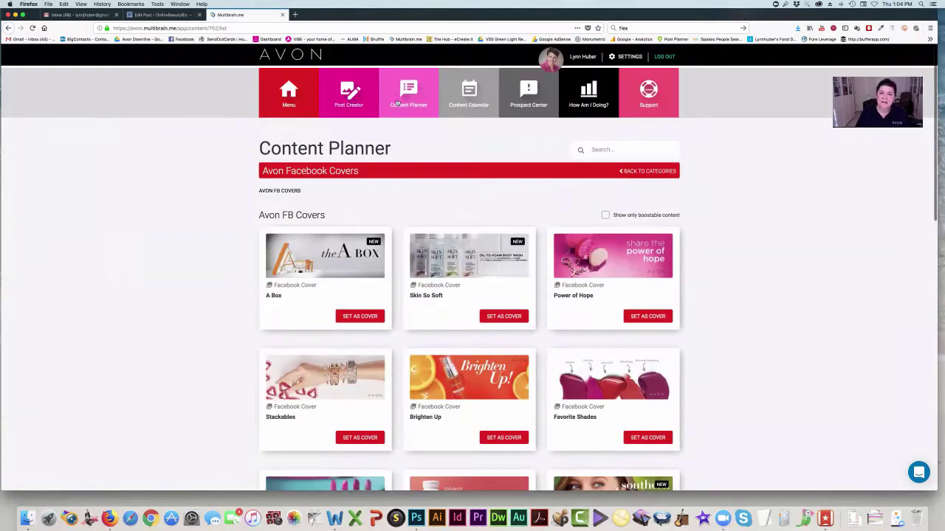
pyautogui.click(408, 92)
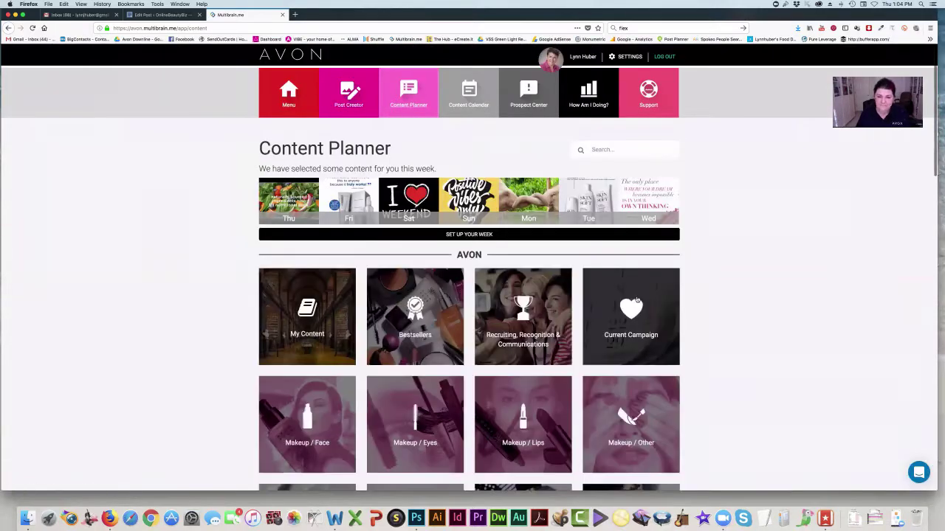
pyautogui.scroll(-5, 601, 244)
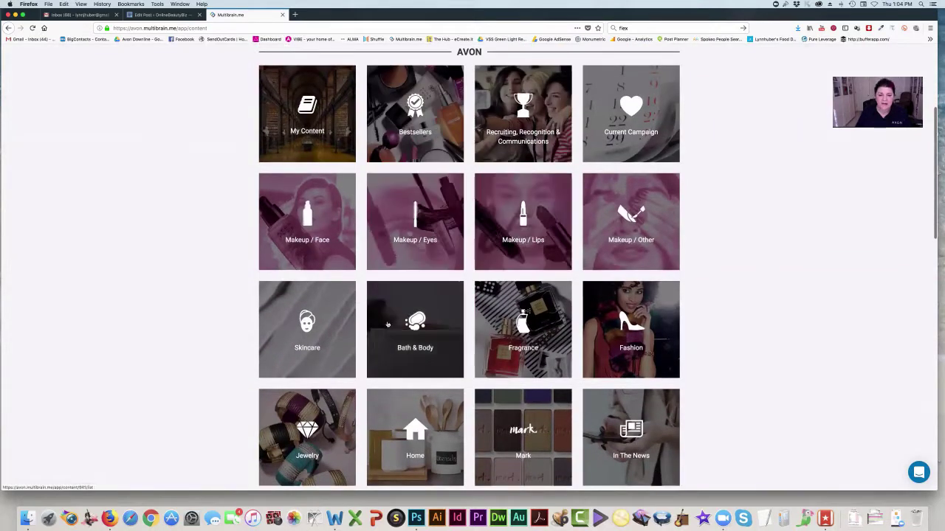
# Step: Browse the Fragrance content, then go back to the category tiles
pyautogui.click(539, 336)
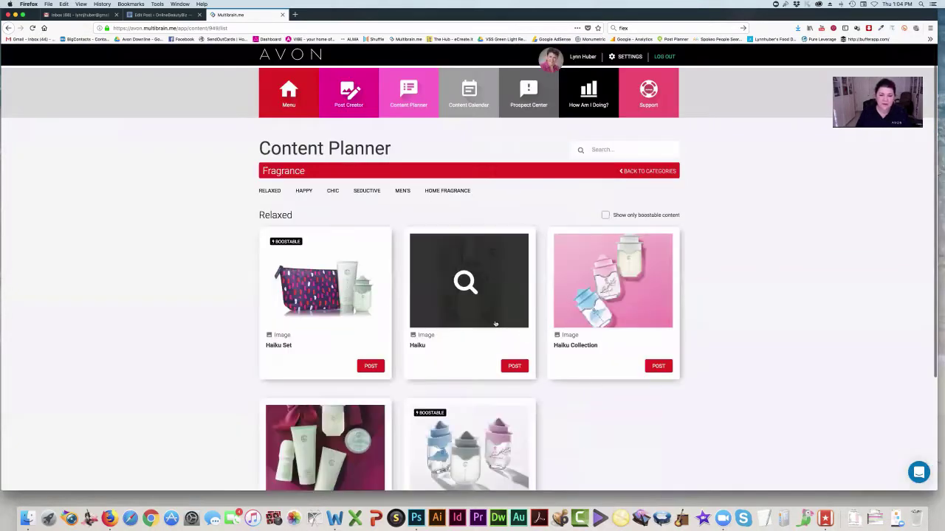
pyautogui.scroll(-3, 584, 329)
pyautogui.scroll(3, 664, 192)
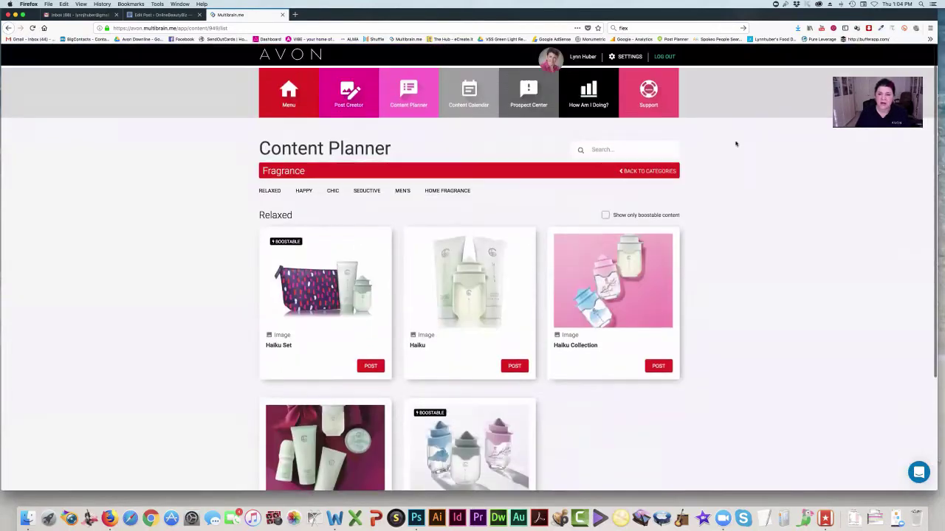
pyautogui.click(635, 171)
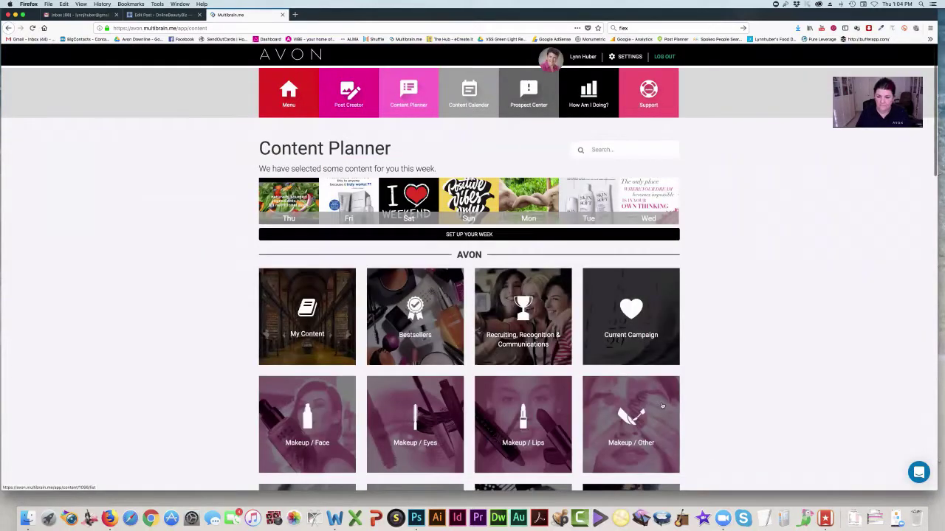
pyautogui.scroll(-5, 664, 398)
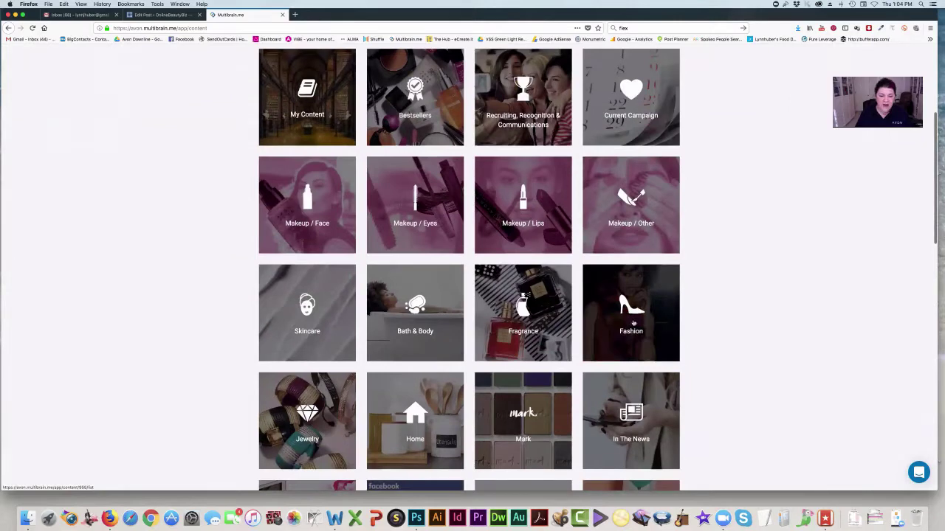
pyautogui.scroll(-3, 642, 310)
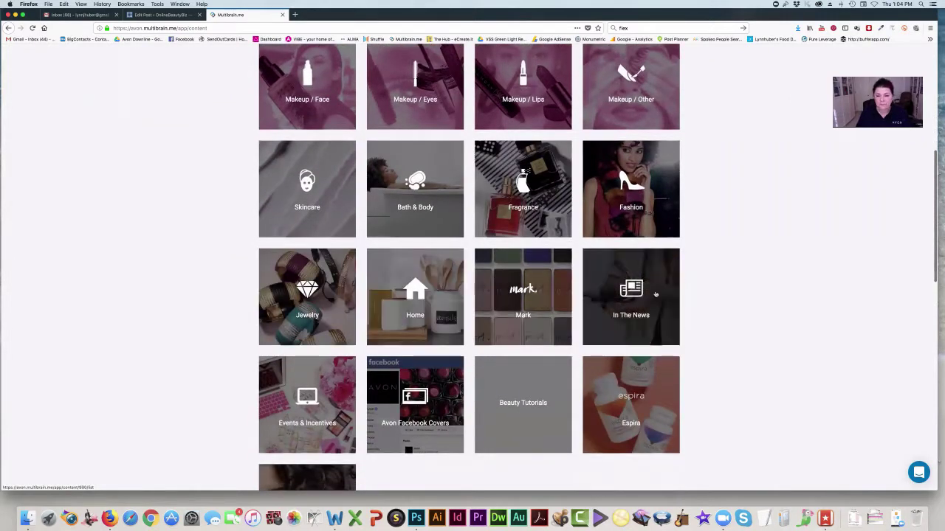
# Step: Preview the Gold Rush Midi Skirt image under Mark's Apparel items
pyautogui.click(558, 293)
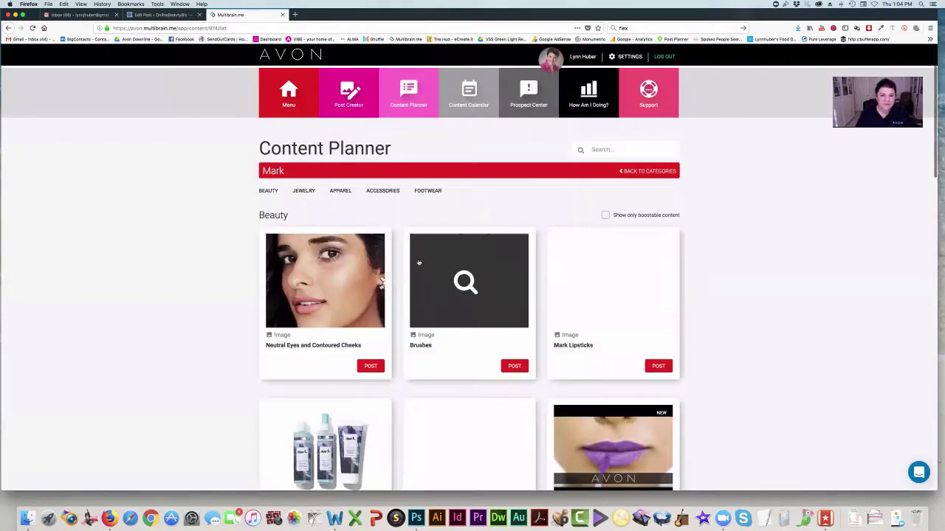
pyautogui.click(333, 192)
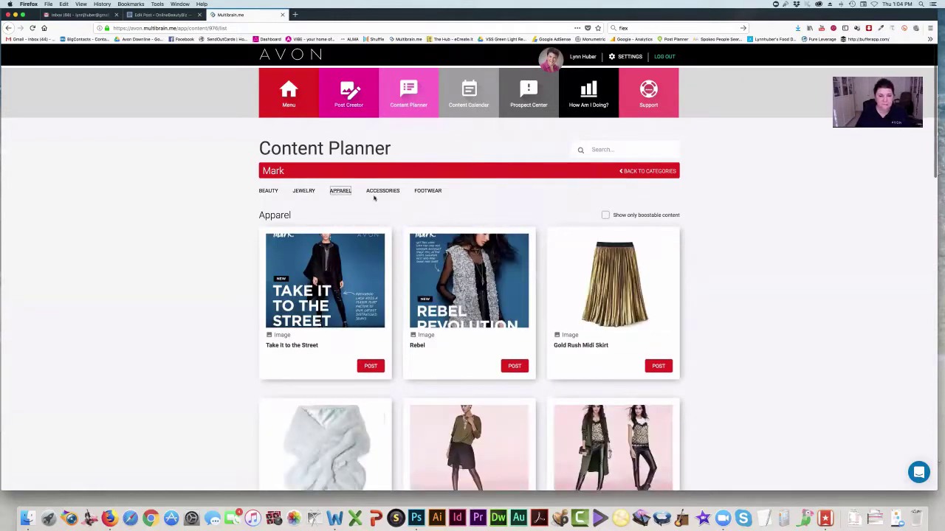
pyautogui.click(611, 282)
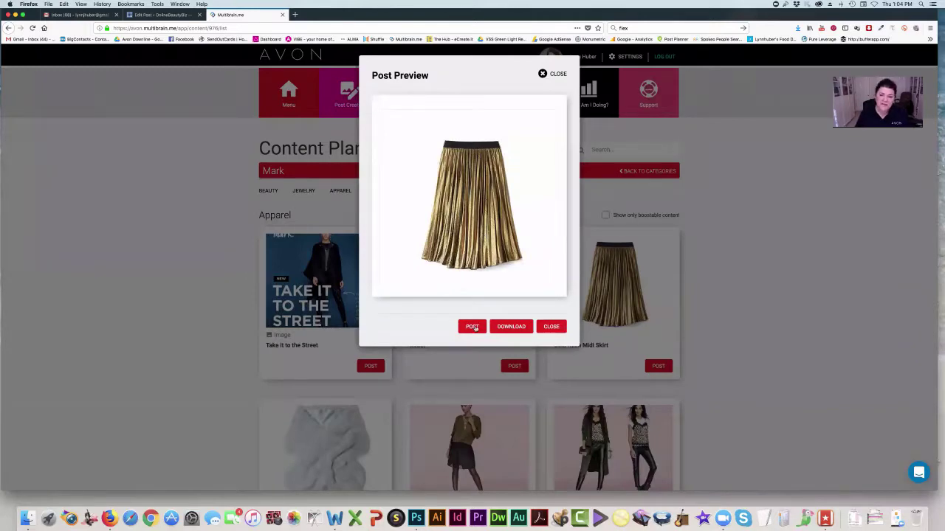
pyautogui.click(473, 327)
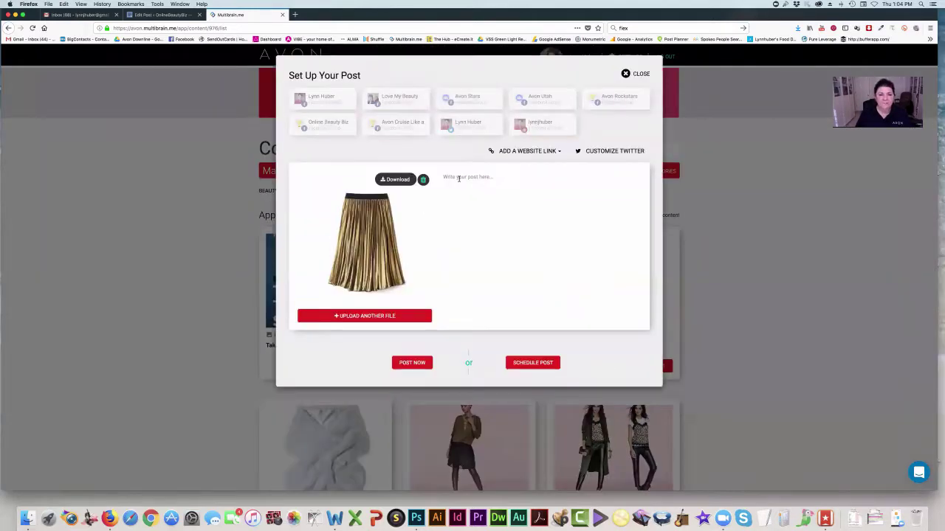
pyautogui.write('Lo')
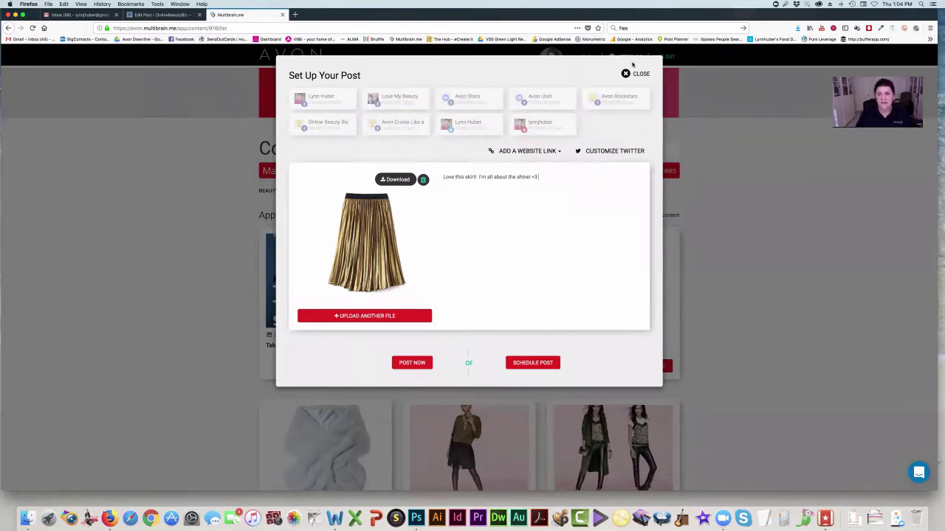
pyautogui.press('Escape')
pyautogui.scroll(-8, 500, 331)
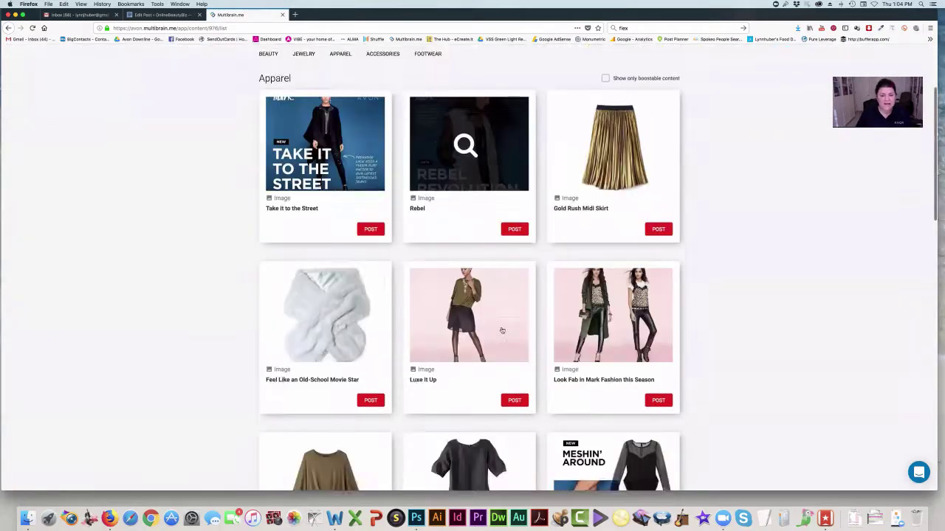
pyautogui.scroll(-5, 487, 400)
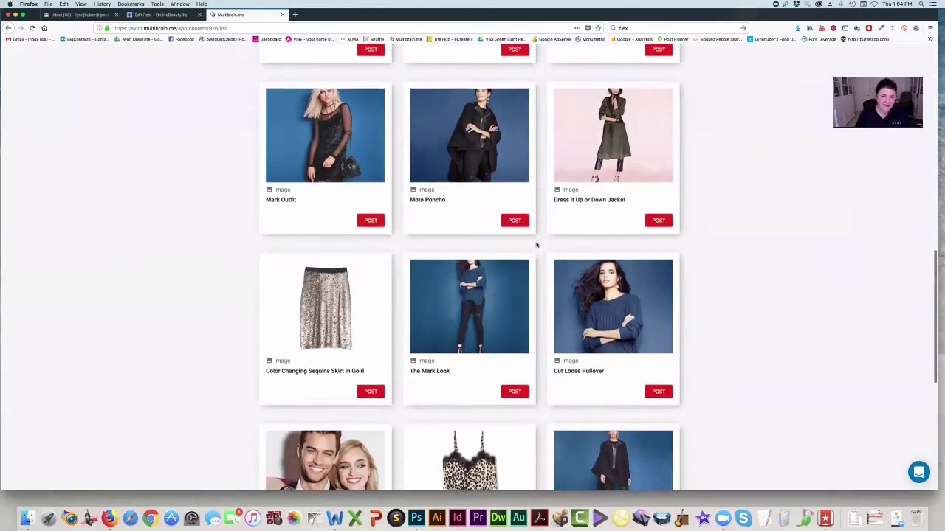
pyautogui.scroll(15, 533, 242)
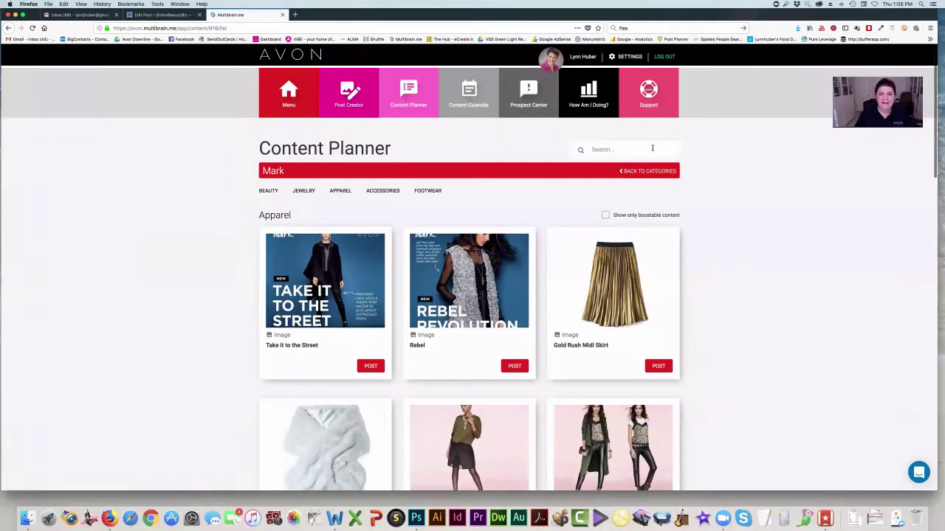
# Step: Leave the Mark items and return to the Content Planner categories
pyautogui.click(649, 172)
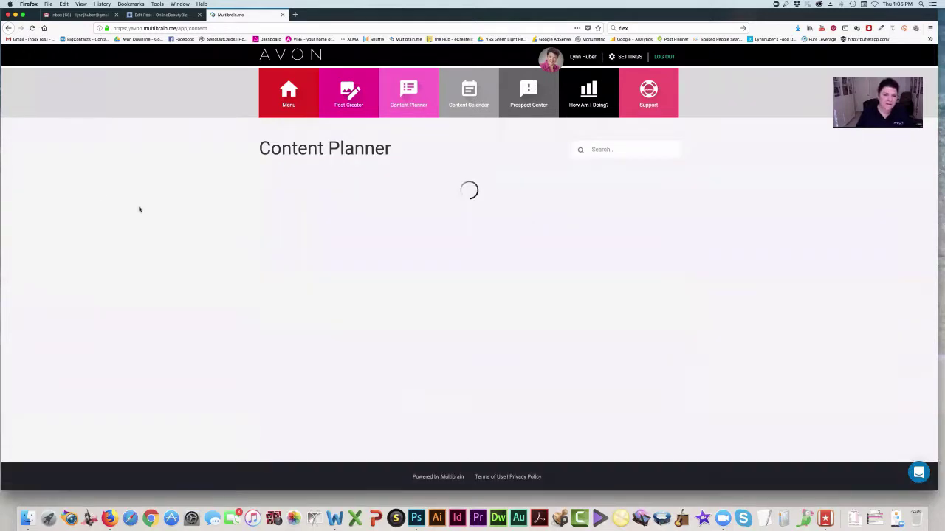
pyautogui.scroll(-5, 734, 325)
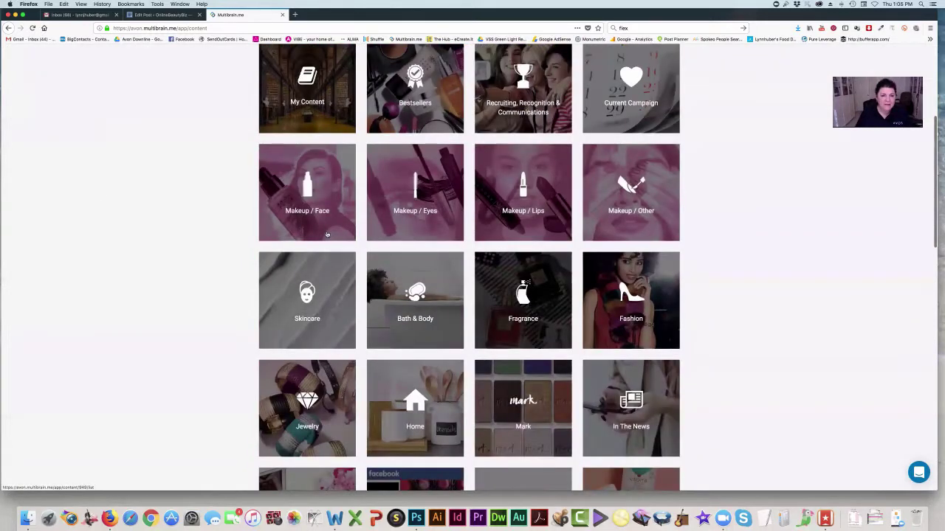
pyautogui.scroll(-3, 730, 293)
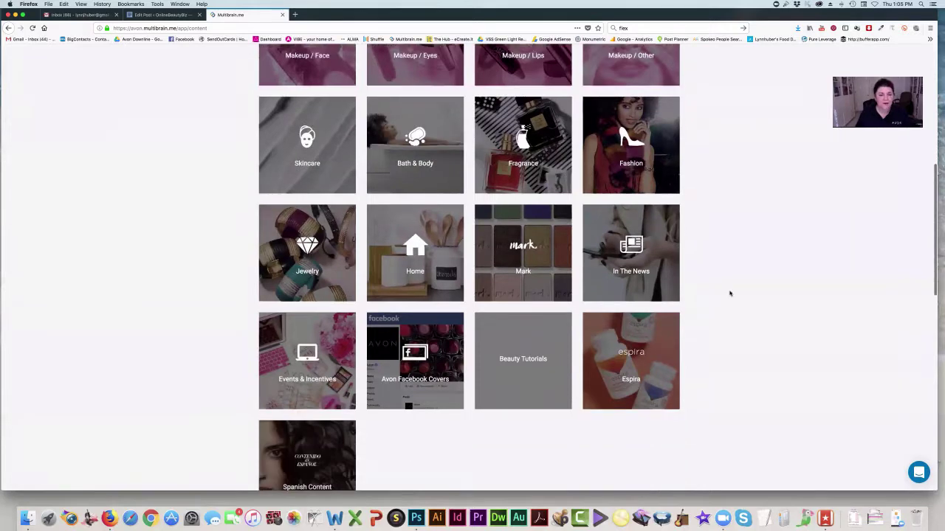
# Step: Look at the In The News category, then go back down to the Lifestyle tiles
pyautogui.click(629, 183)
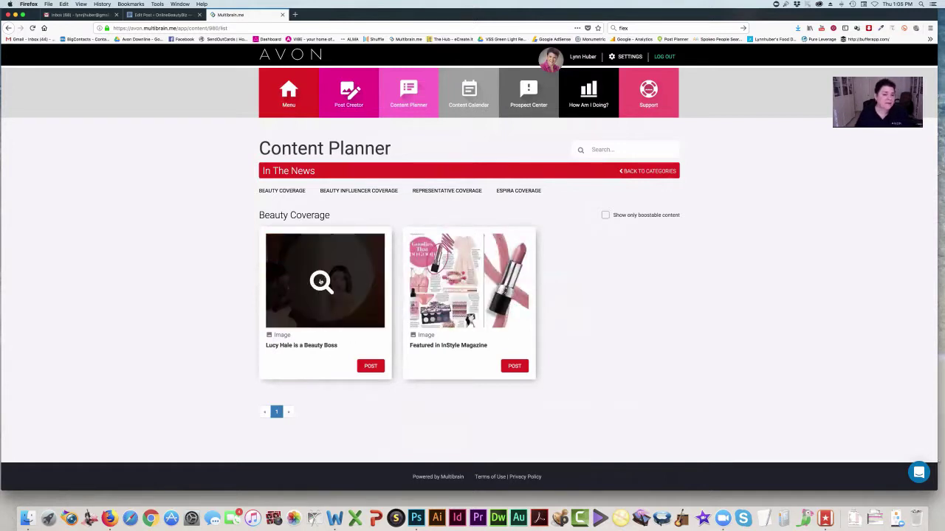
pyautogui.click(643, 172)
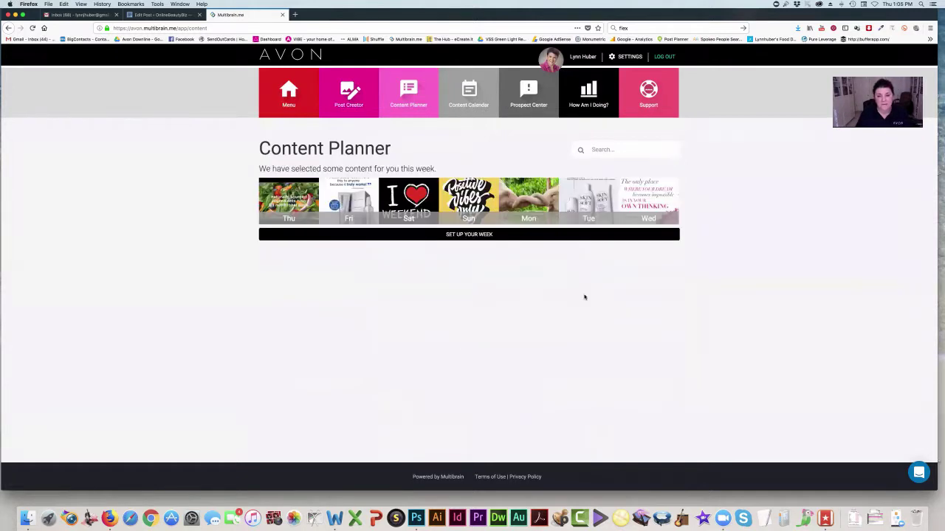
pyautogui.scroll(-10, 183, 338)
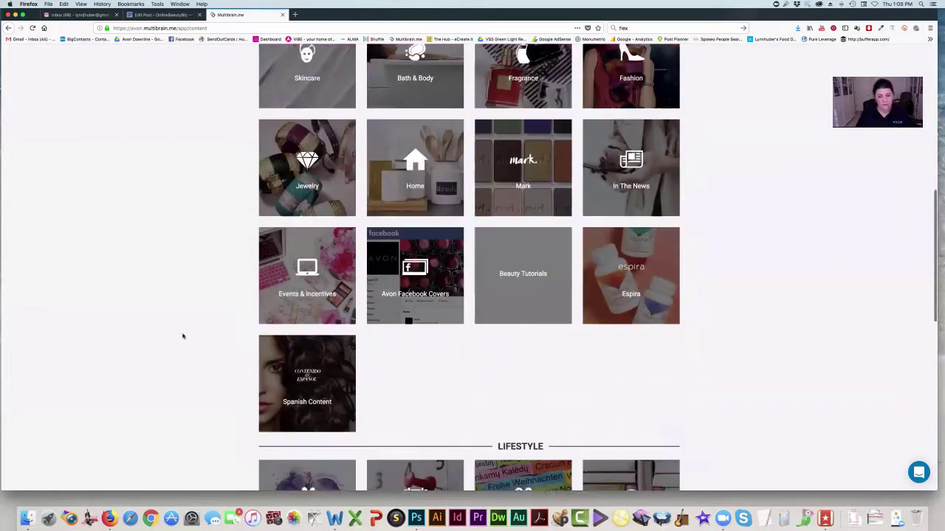
pyautogui.scroll(-2, 568, 237)
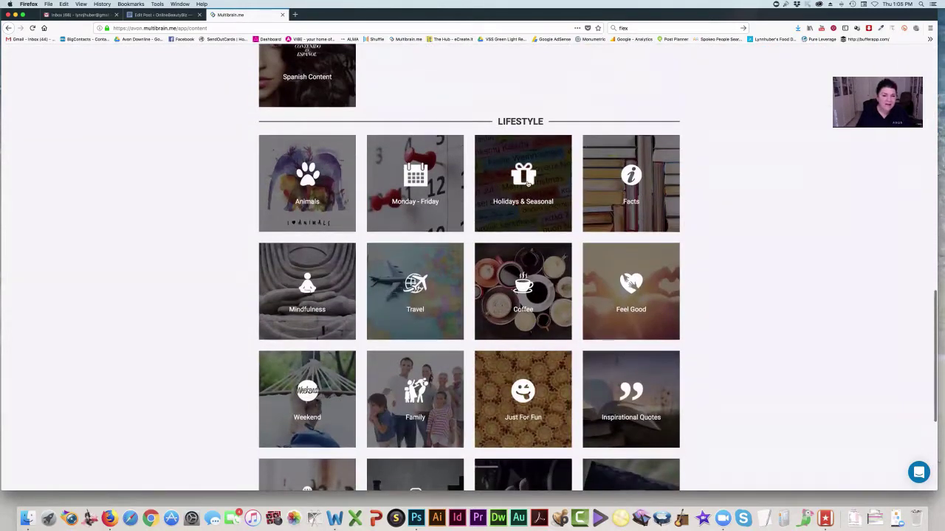
# Step: Preview the Richard Branson New Year's resolutions article in Holidays & Seasonal
pyautogui.click(529, 186)
pyautogui.scroll(-5, 640, 229)
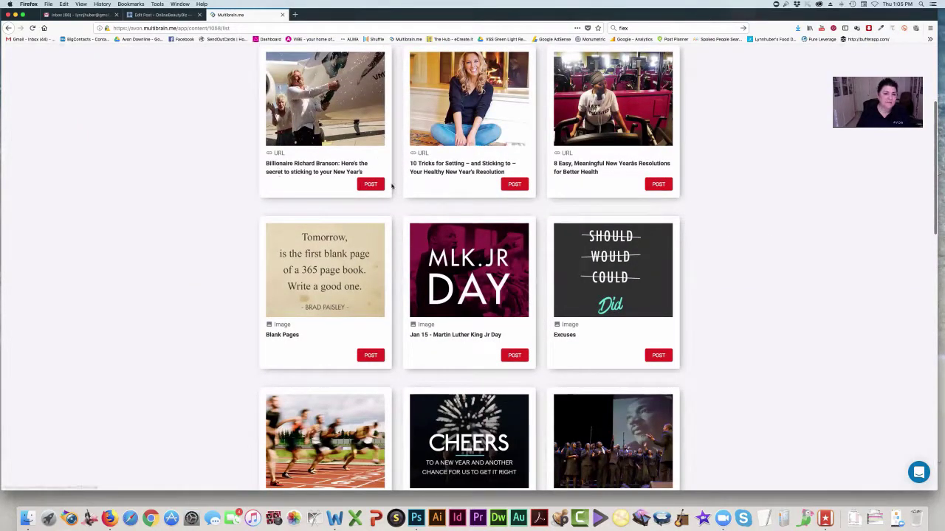
pyautogui.click(321, 98)
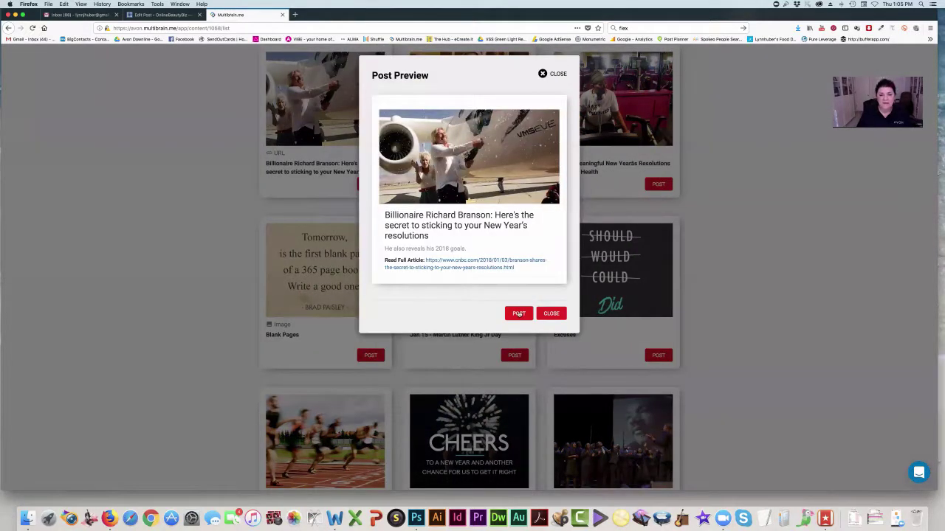
# Step: Set up a post of the Branson article to the personal Facebook profile with comment "Love this!"
pyautogui.click(518, 314)
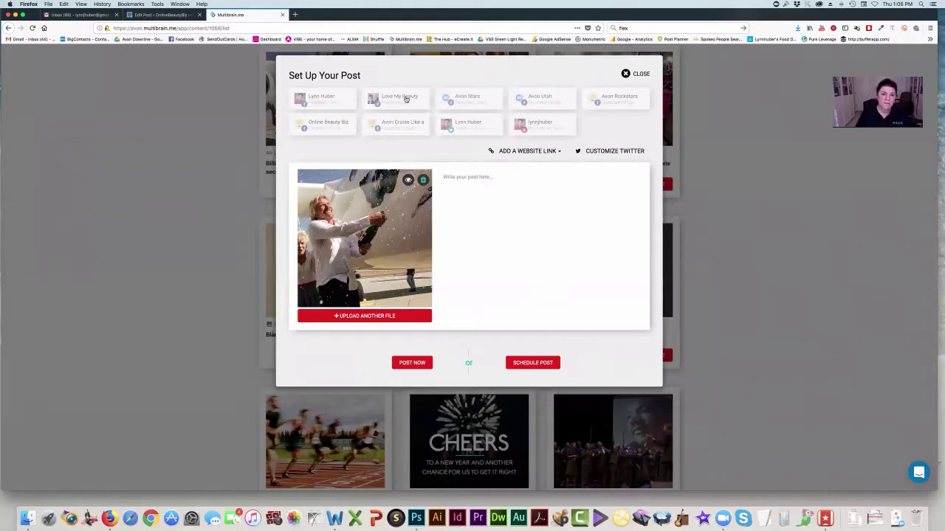
pyautogui.click(322, 98)
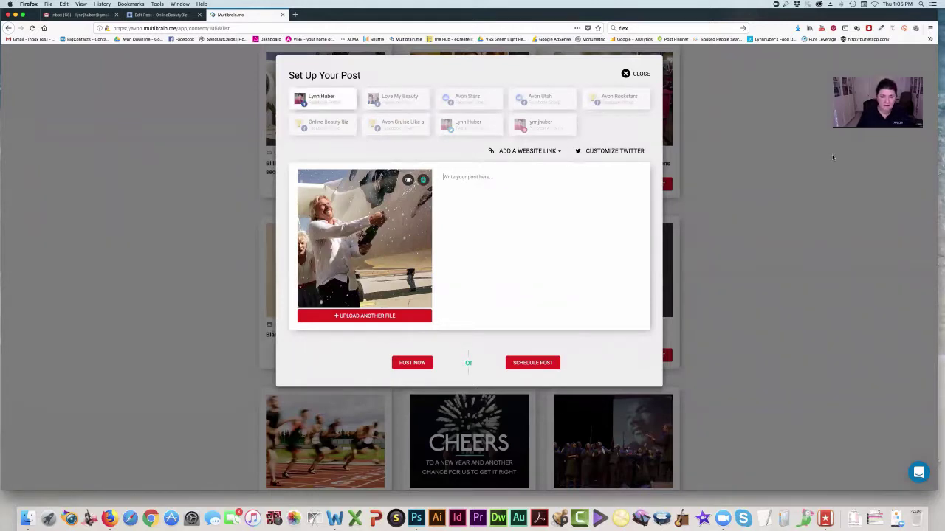
pyautogui.write('Love this!')
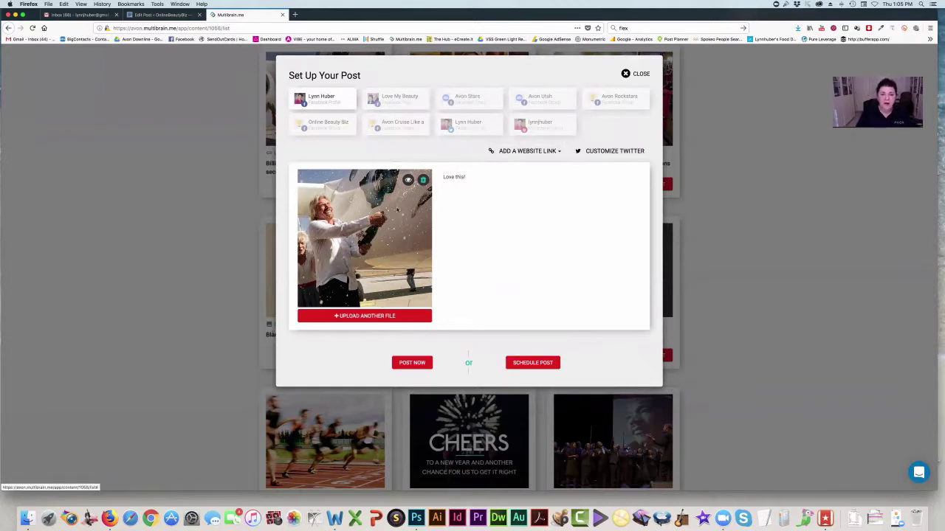
# Step: Skip scheduling, publish the post immediately, and reopen the Branson article preview
pyautogui.click(529, 363)
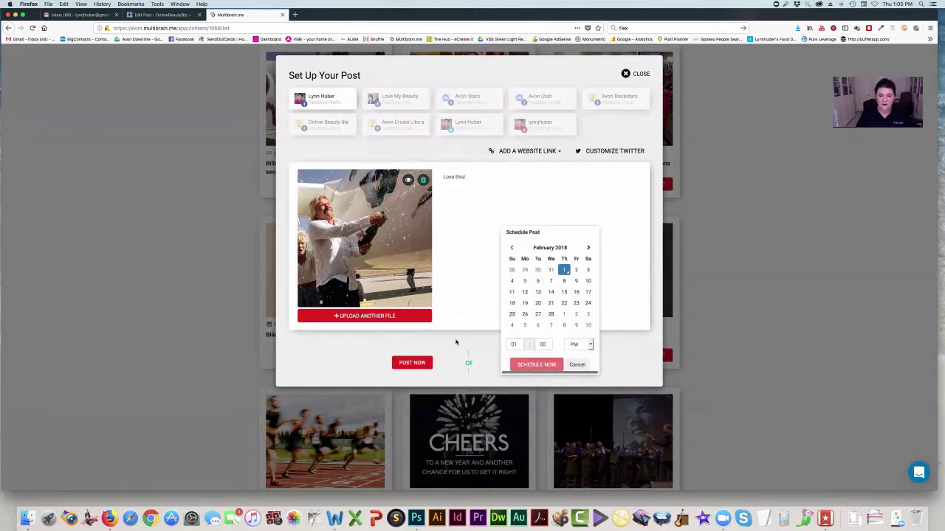
pyautogui.click(578, 366)
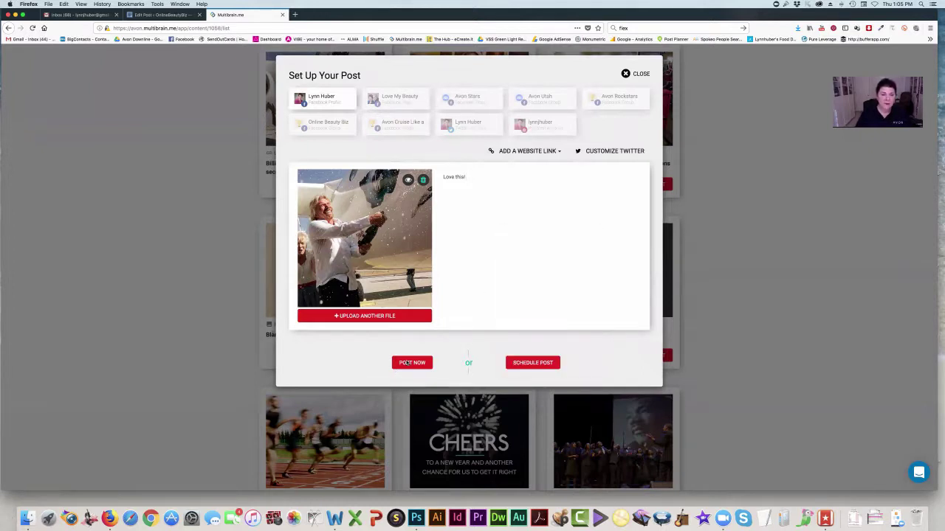
pyautogui.click(408, 362)
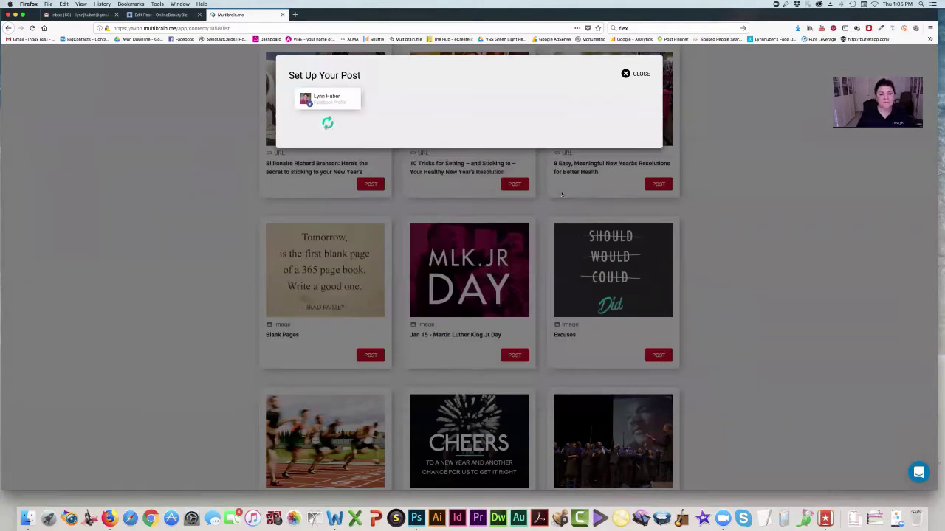
pyautogui.click(434, 171)
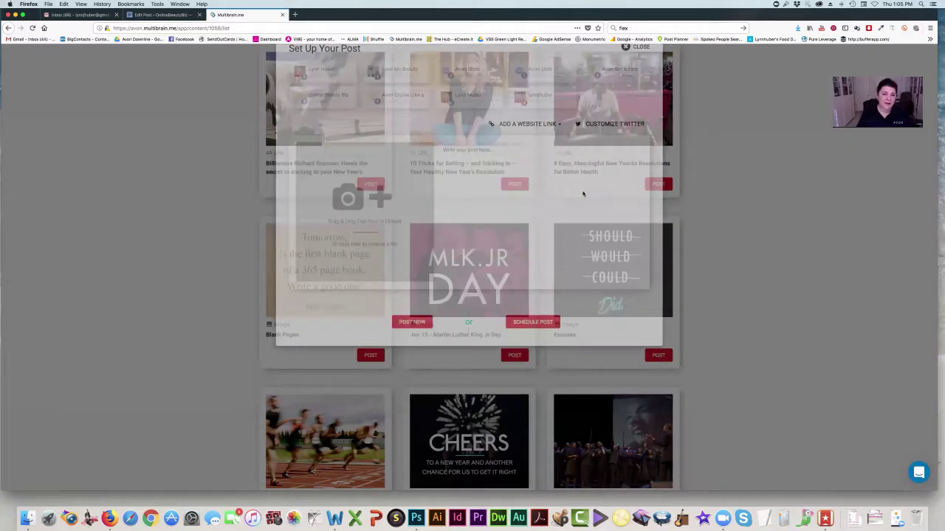
pyautogui.click(330, 109)
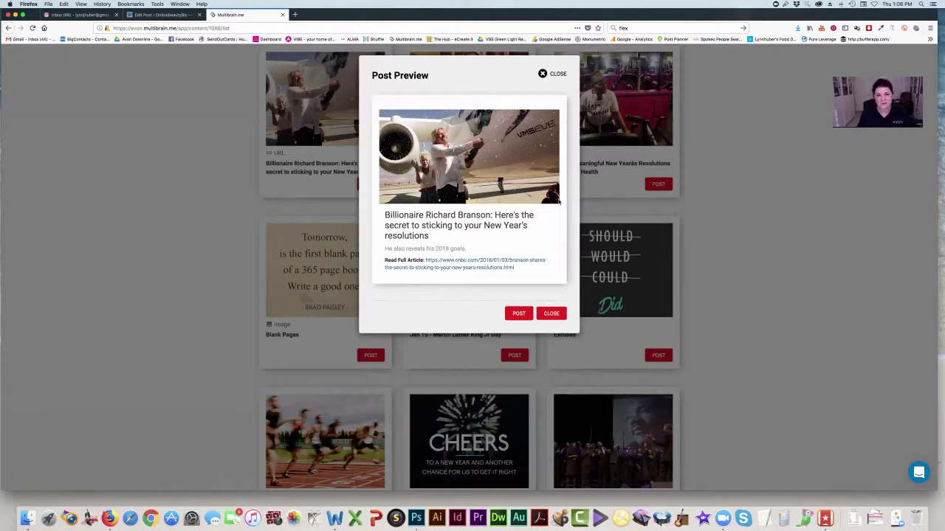
# Step: Close the Branson article preview
pyautogui.click(556, 73)
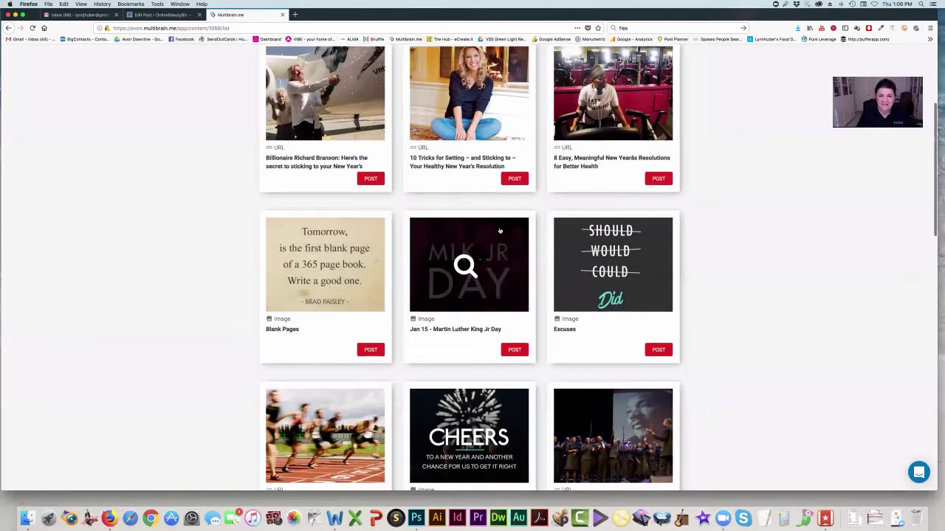
pyautogui.scroll(-3, 459, 271)
pyautogui.scroll(5, 459, 221)
# Step: Open the Monday - Friday category from Lifestyle to view its Tuesday posts
pyautogui.click(648, 171)
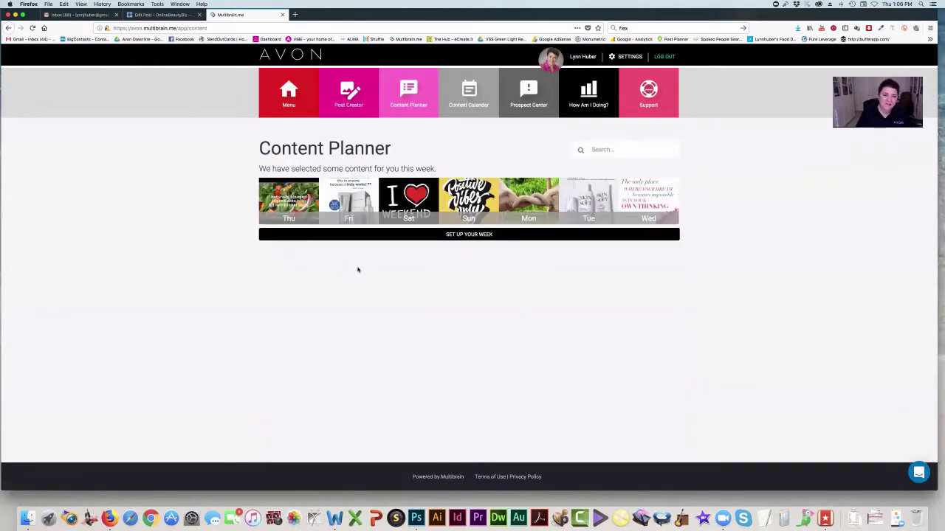
pyautogui.scroll(-10, 88, 227)
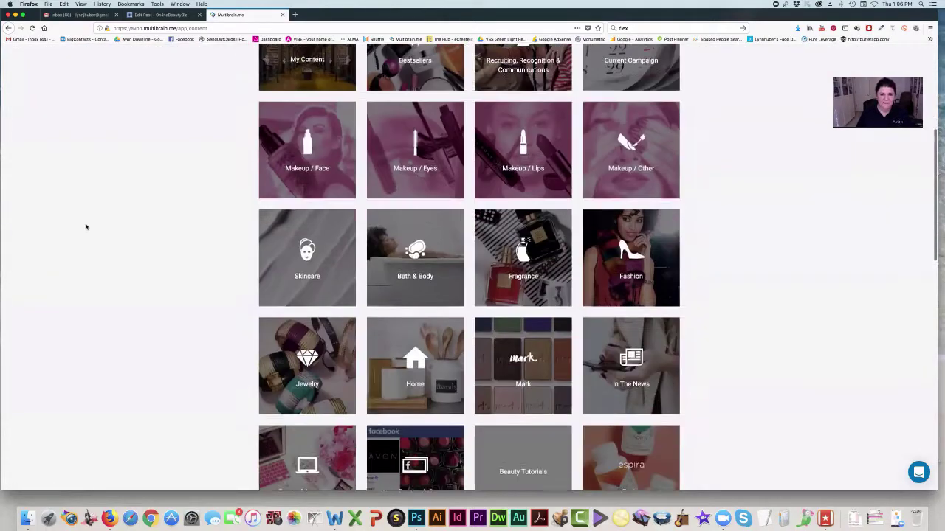
pyautogui.scroll(-6, 85, 226)
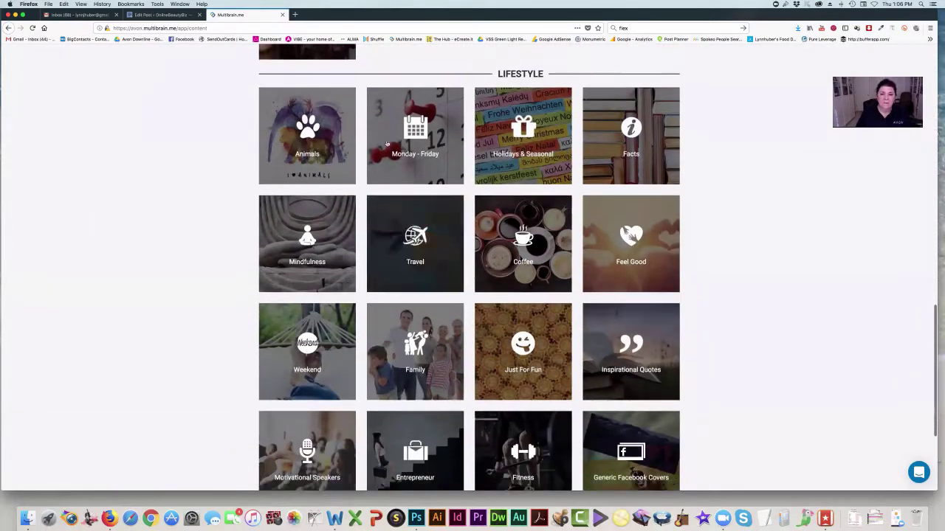
pyautogui.click(417, 133)
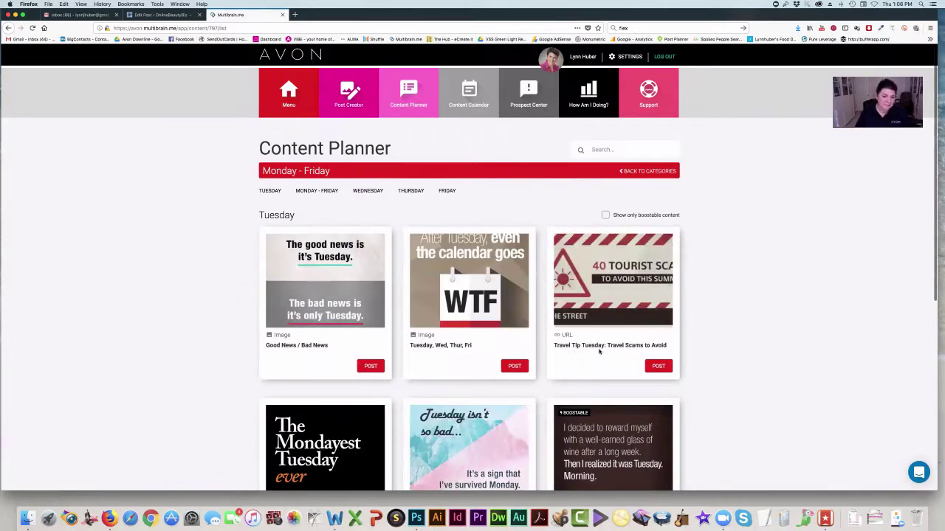
pyautogui.scroll(-5, 798, 334)
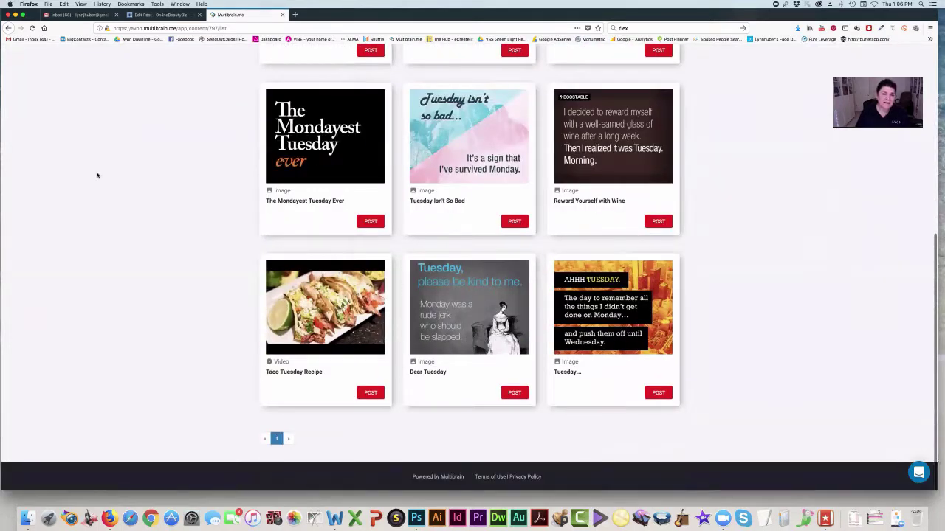
pyautogui.scroll(5, 149, 143)
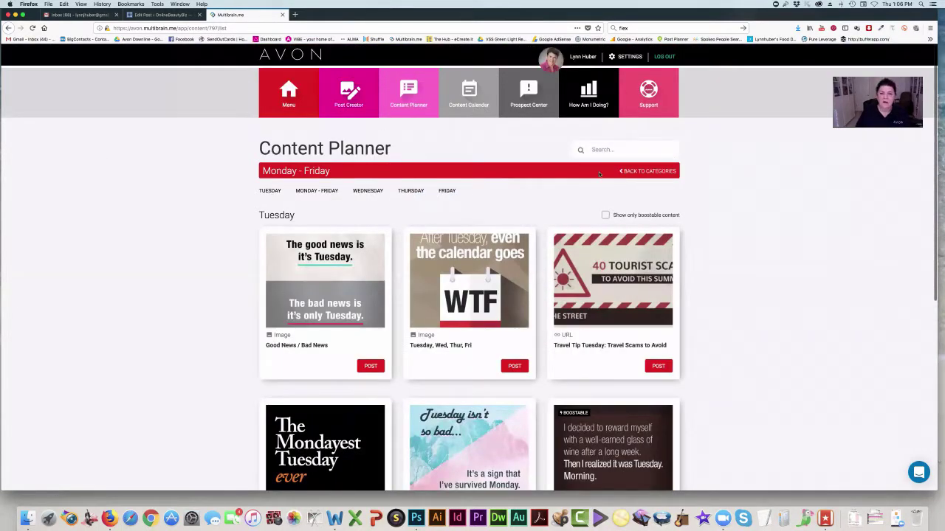
pyautogui.click(661, 171)
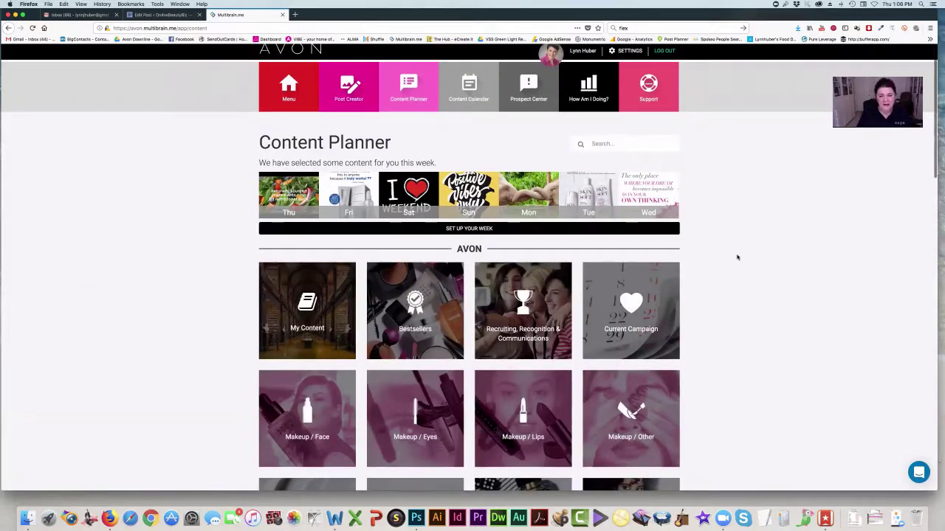
pyautogui.scroll(-3, 736, 256)
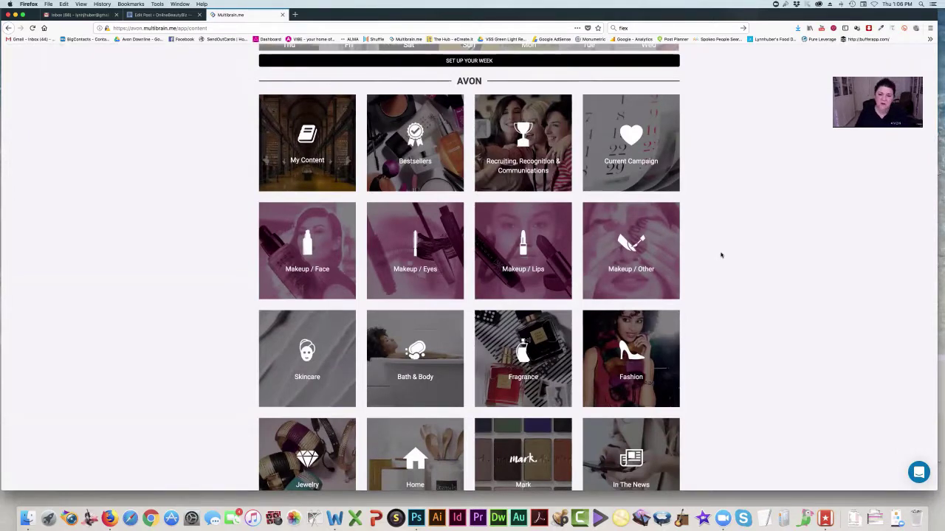
pyautogui.scroll(-3, 721, 255)
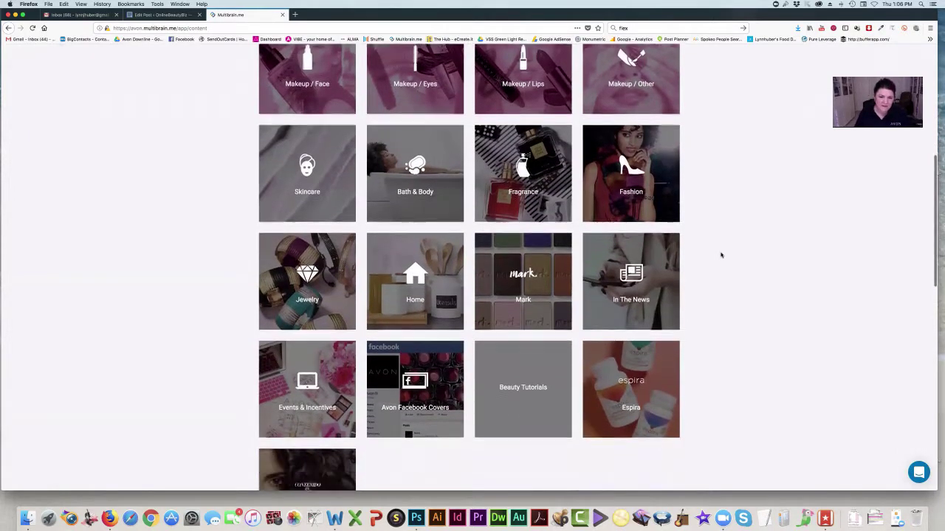
pyautogui.scroll(-3, 721, 255)
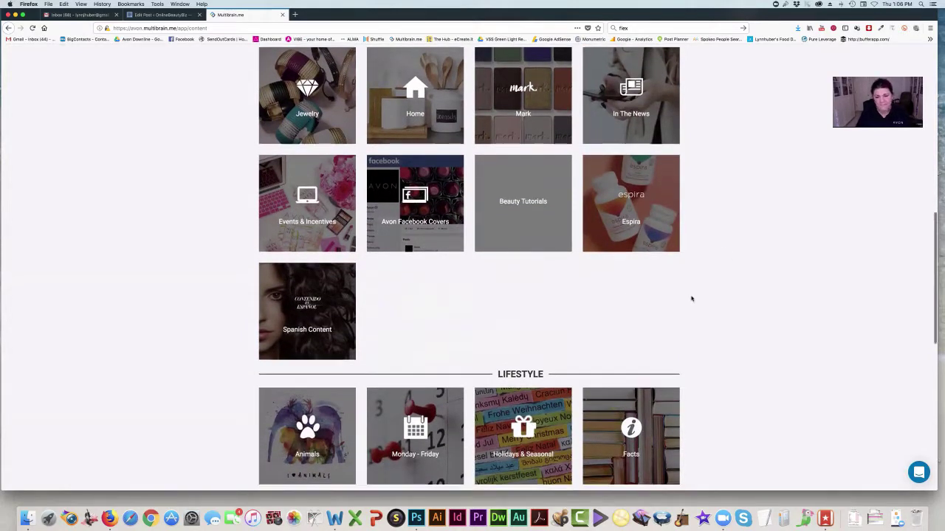
pyautogui.scroll(-3, 738, 301)
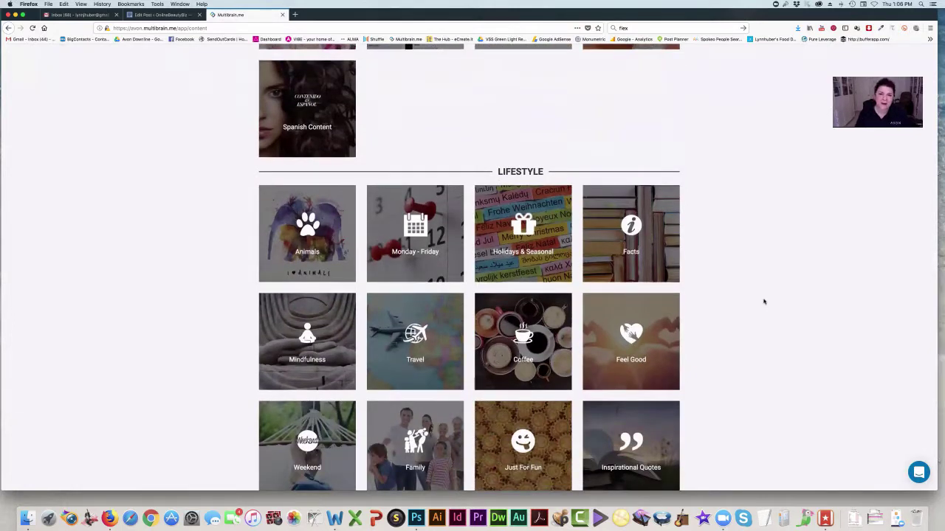
pyautogui.scroll(-1, 764, 300)
pyautogui.click(611, 299)
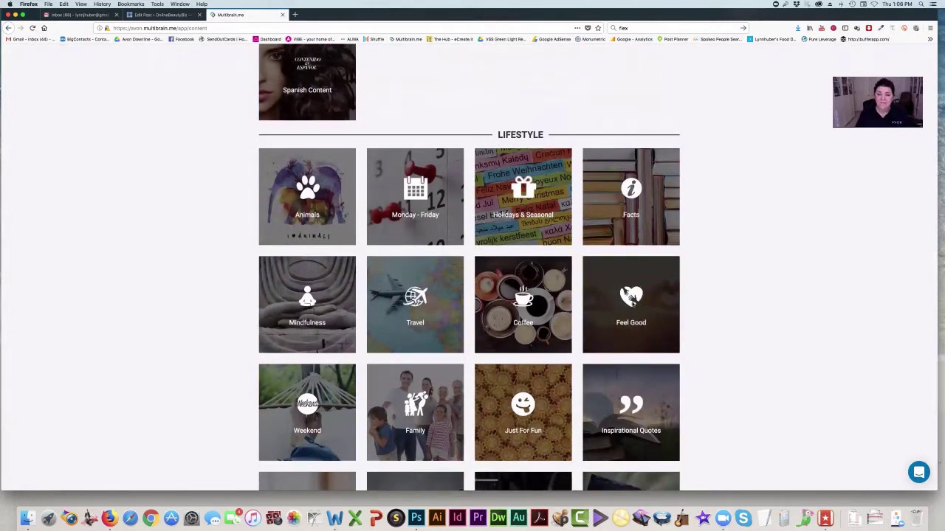
pyautogui.scroll(-1, 823, 296)
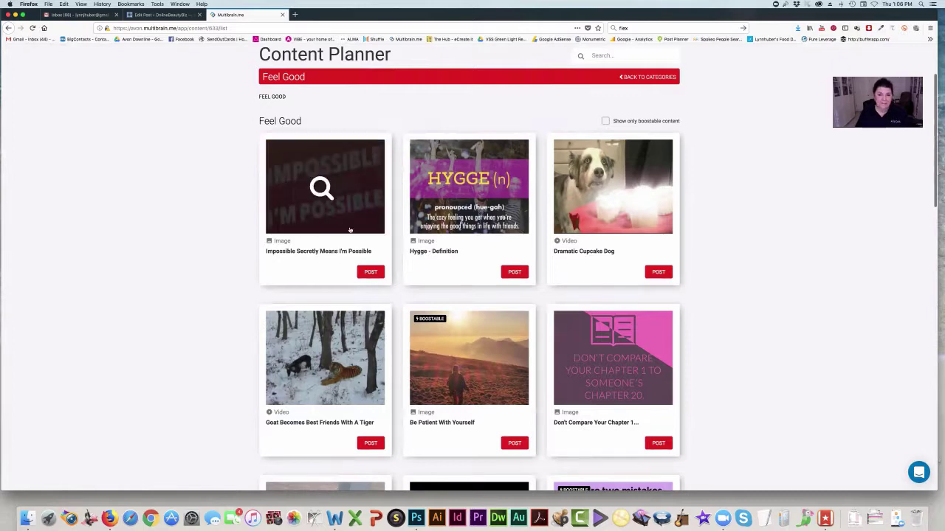
pyautogui.scroll(-5, 452, 294)
pyautogui.scroll(-1, 451, 294)
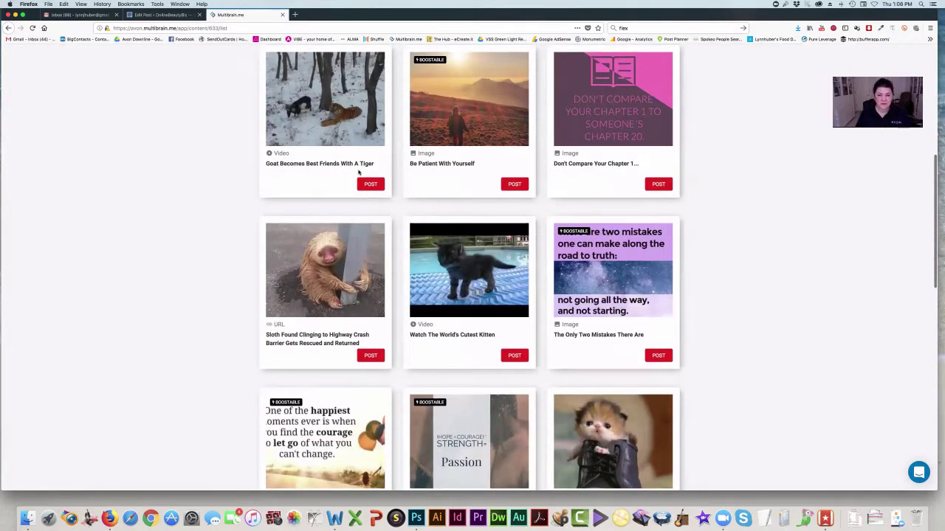
pyautogui.scroll(-6, 740, 316)
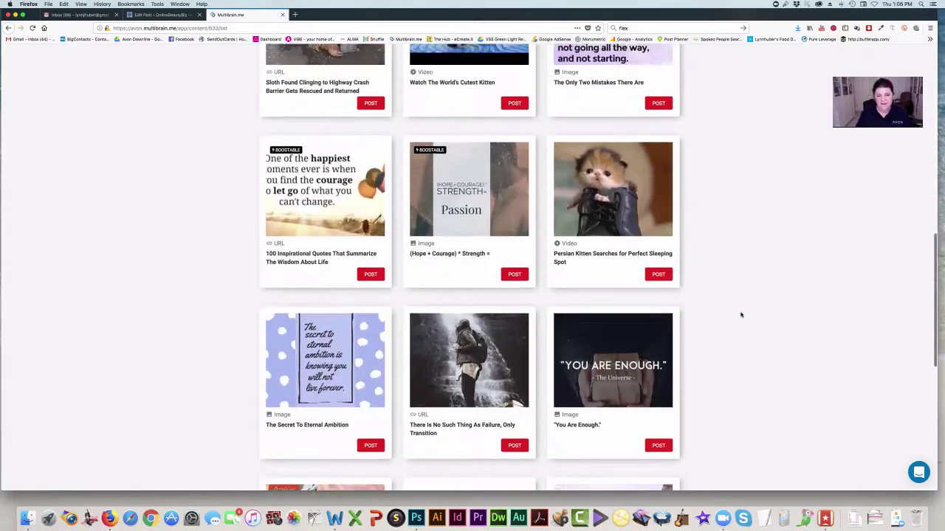
pyautogui.scroll(12, 740, 315)
# Step: Open the Inspirational Quotes category and browse quote posts like "Believer" and "Focus On What You Can Do"
pyautogui.click(650, 170)
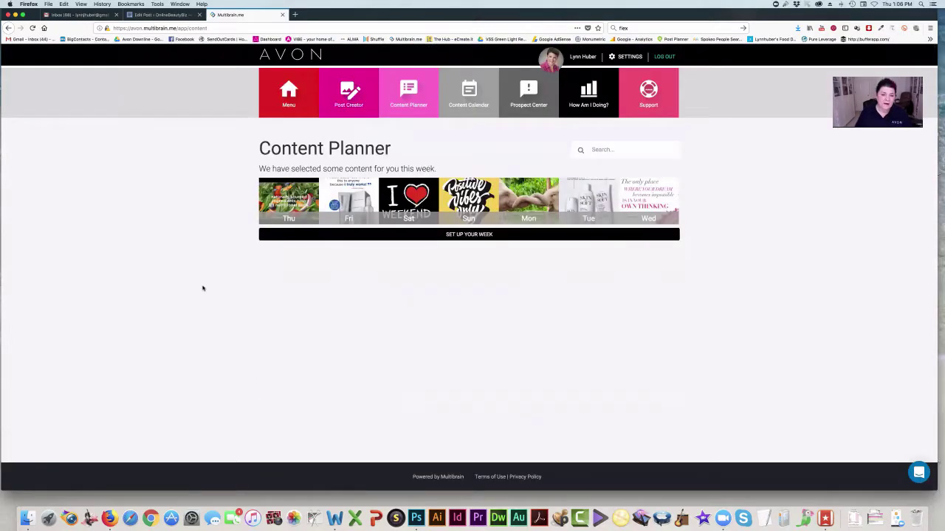
pyautogui.scroll(-20, 170, 286)
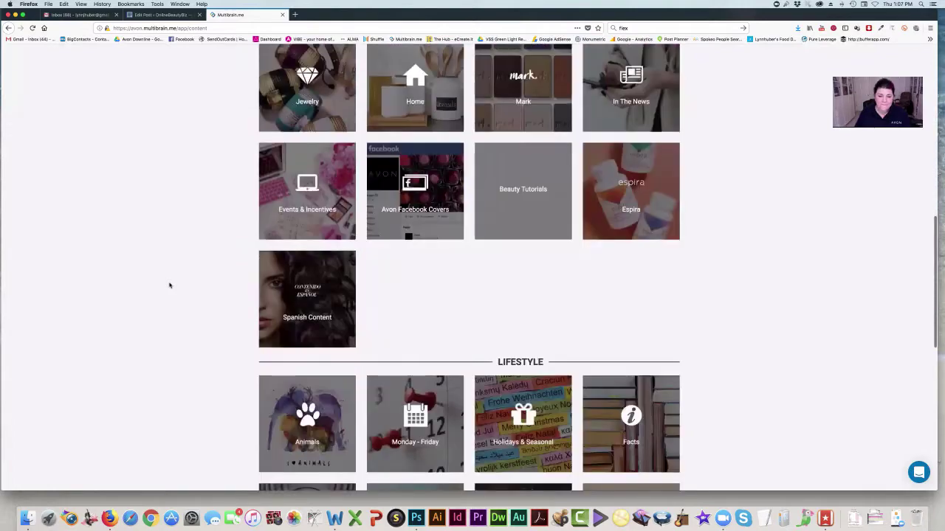
pyautogui.scroll(-1, 169, 285)
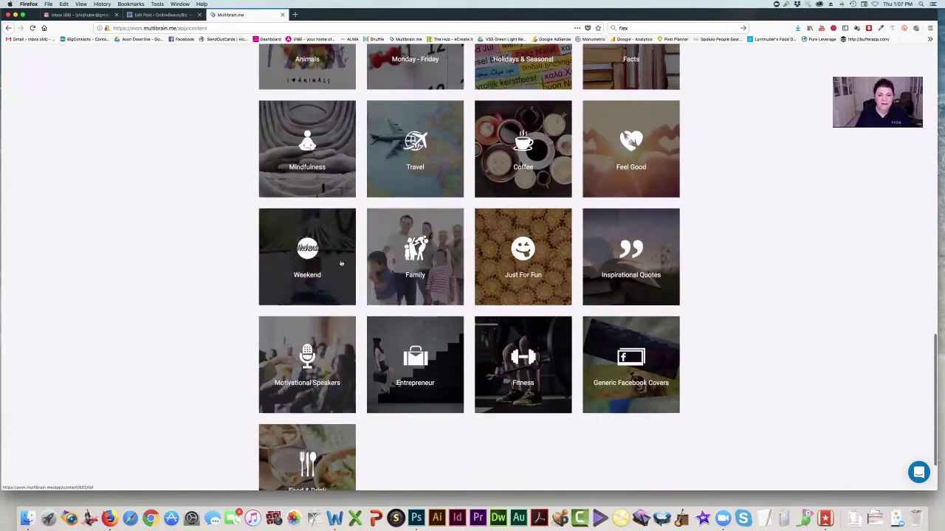
pyautogui.click(612, 277)
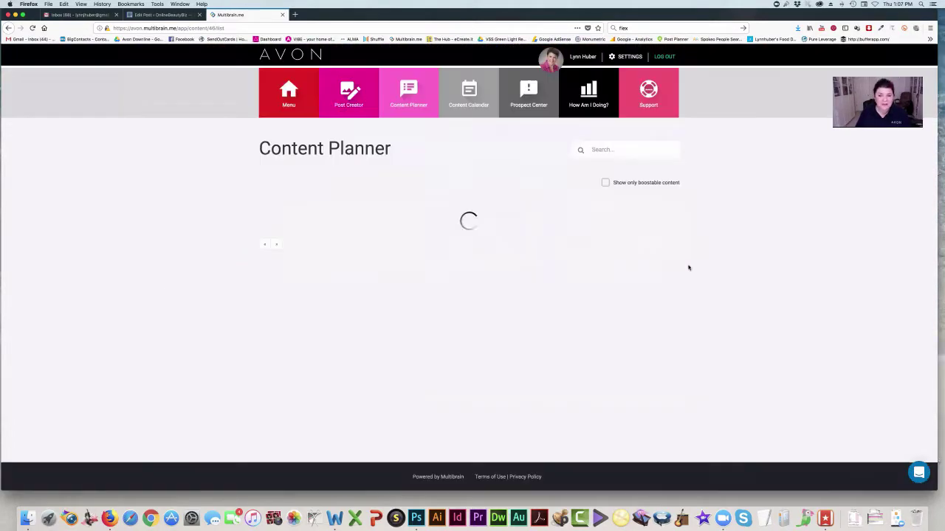
pyautogui.scroll(-4, 761, 256)
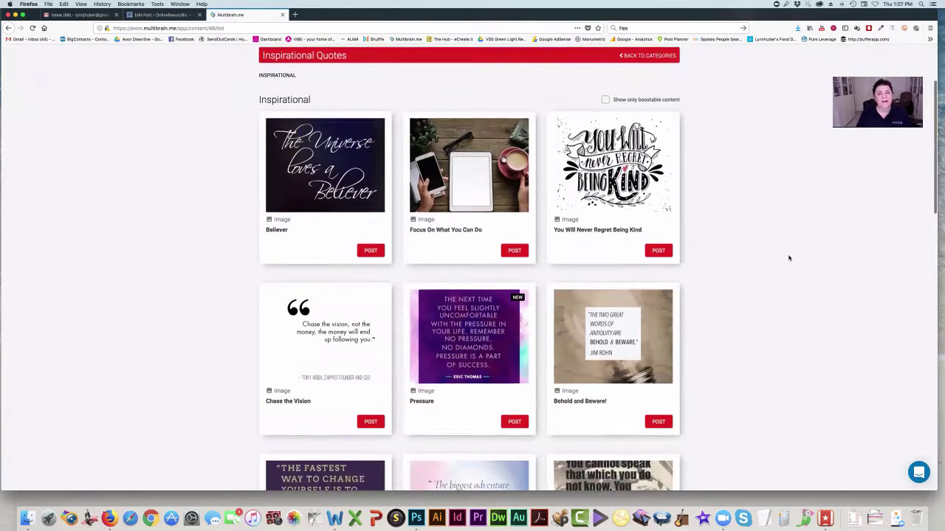
pyautogui.scroll(-5, 784, 256)
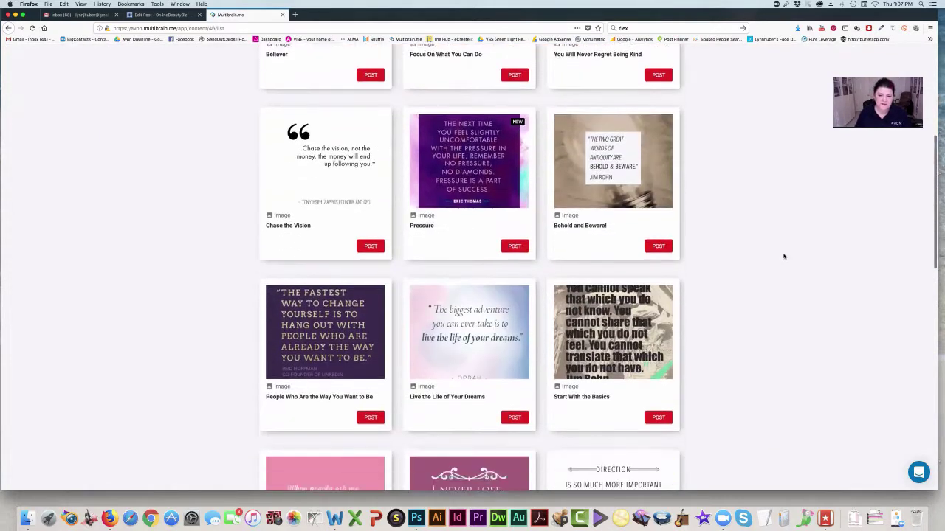
pyautogui.scroll(9, 782, 256)
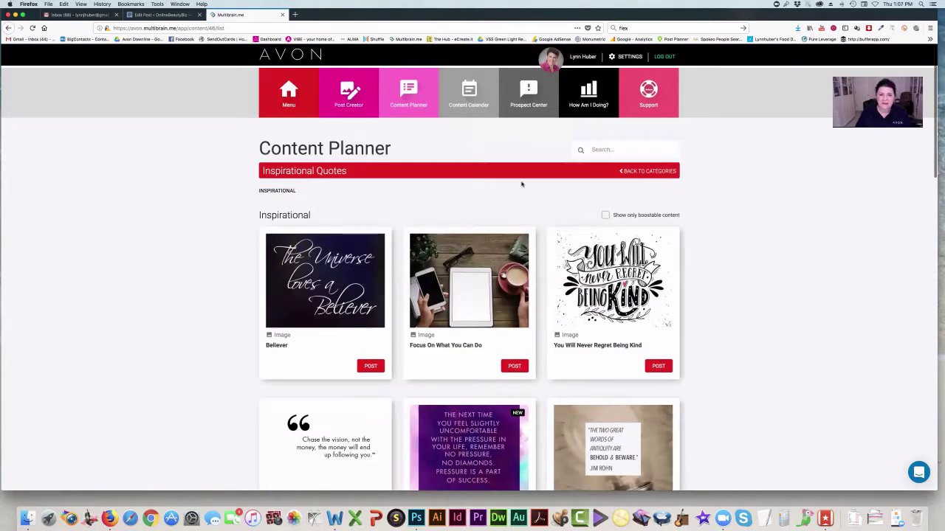
# Step: Move the Feb 9 8:00 AM post to Feb 8 on the Content Calendar
pyautogui.click(467, 93)
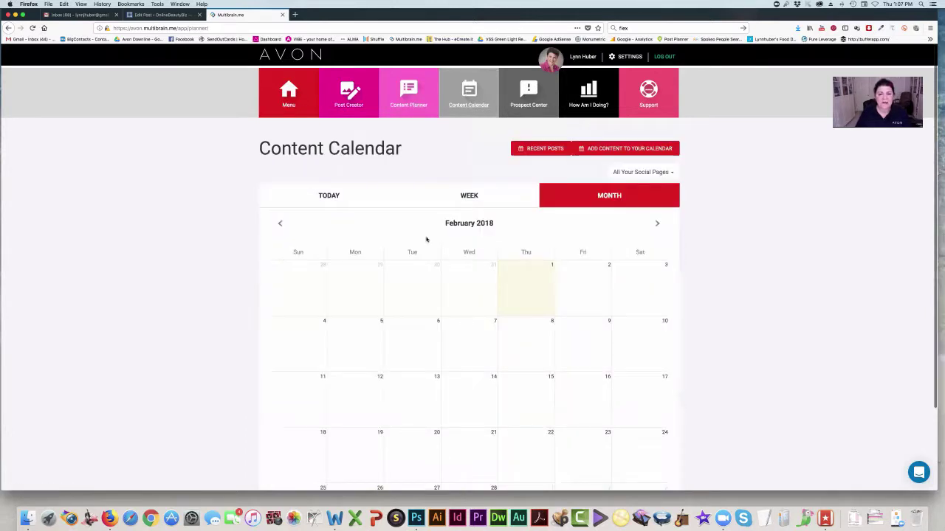
pyautogui.scroll(-3, 406, 200)
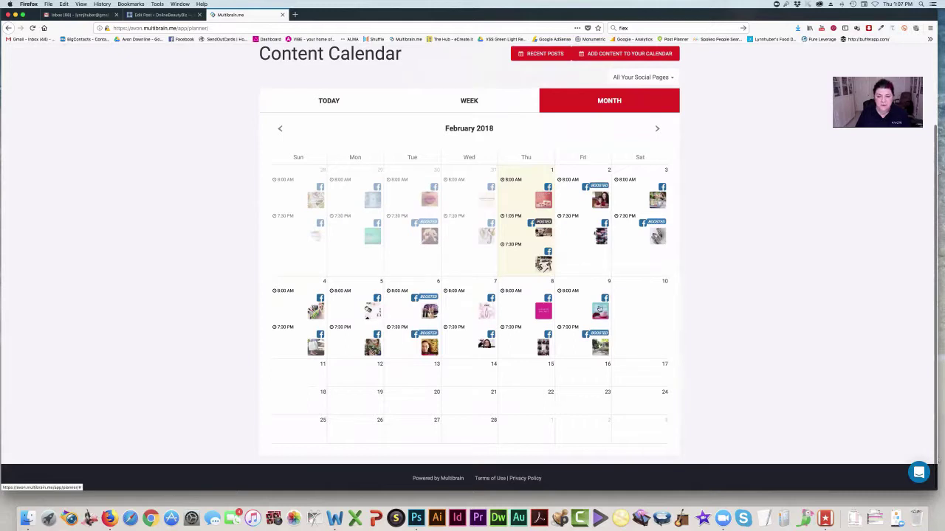
pyautogui.moveTo(599, 308); pyautogui.dragTo(528, 355)
pyautogui.click(474, 310)
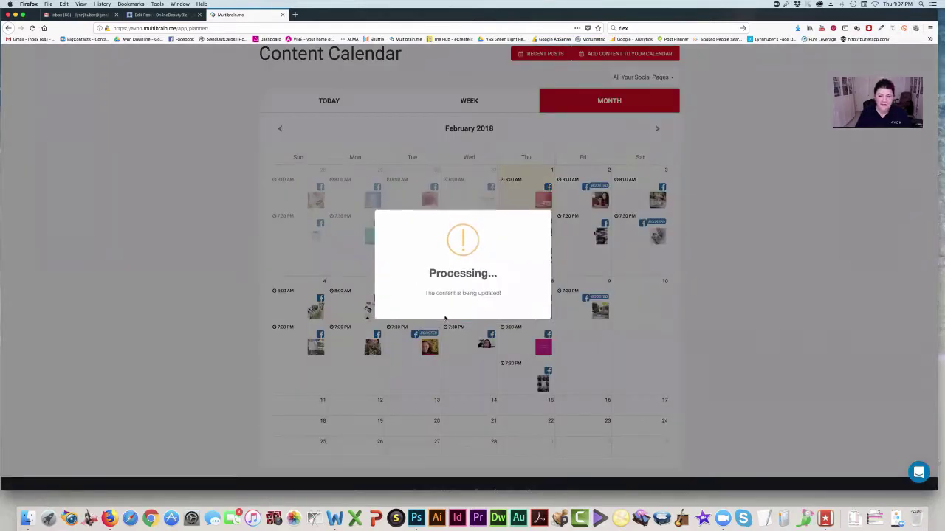
pyautogui.click(458, 310)
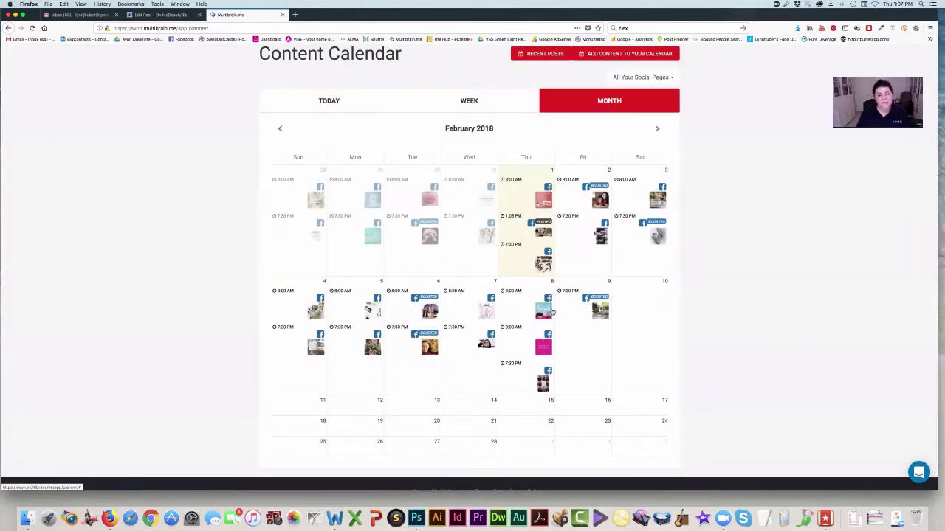
# Step: Move the 8:00 AM post back to Feb 9, then return to the main dashboard
pyautogui.moveTo(545, 312); pyautogui.dragTo(584, 325)
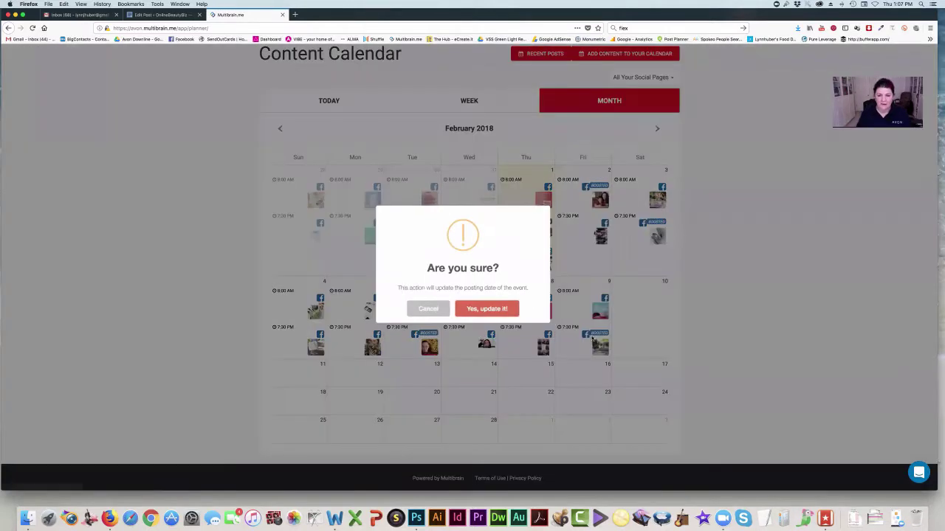
pyautogui.click(483, 308)
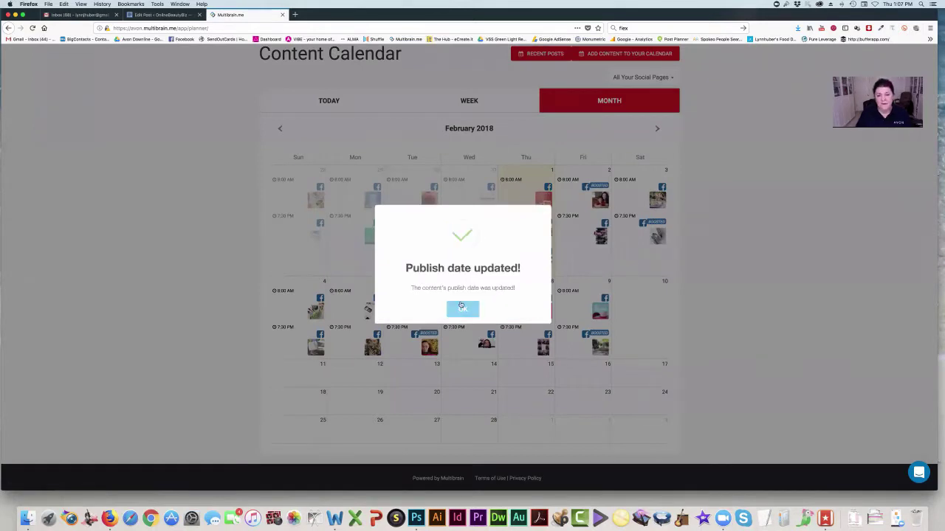
pyautogui.click(462, 309)
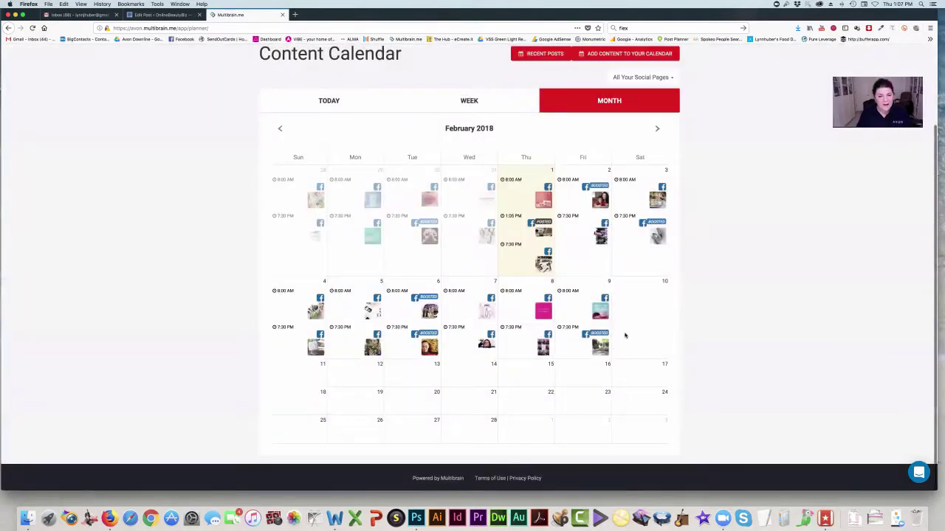
pyautogui.scroll(3, 592, 274)
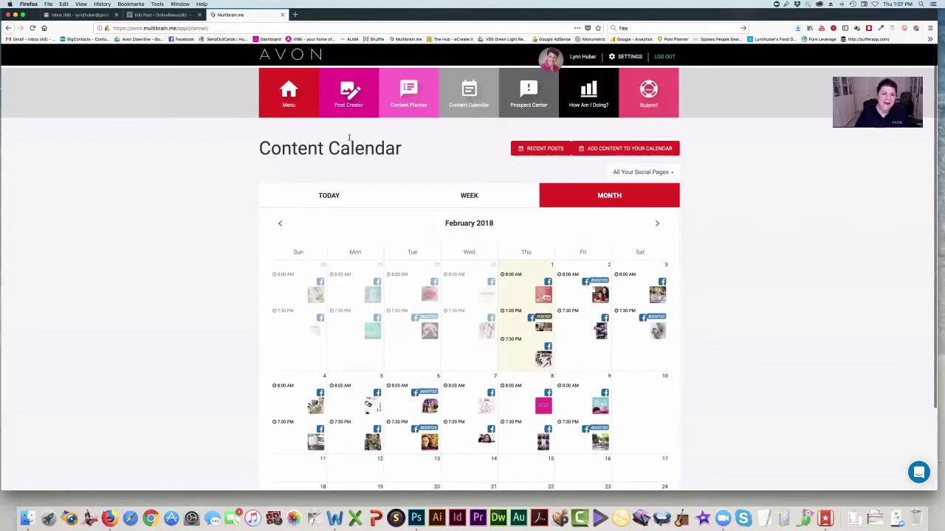
pyautogui.click(289, 95)
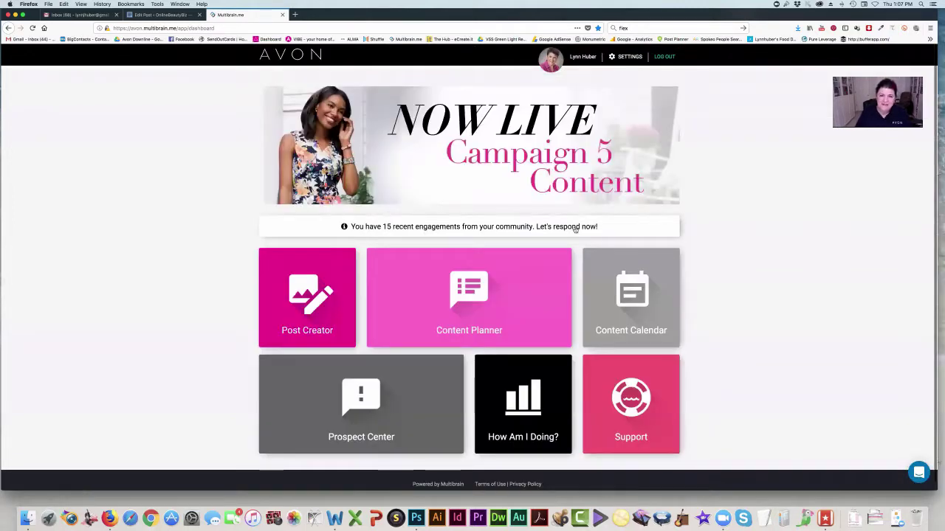
pyautogui.click(441, 228)
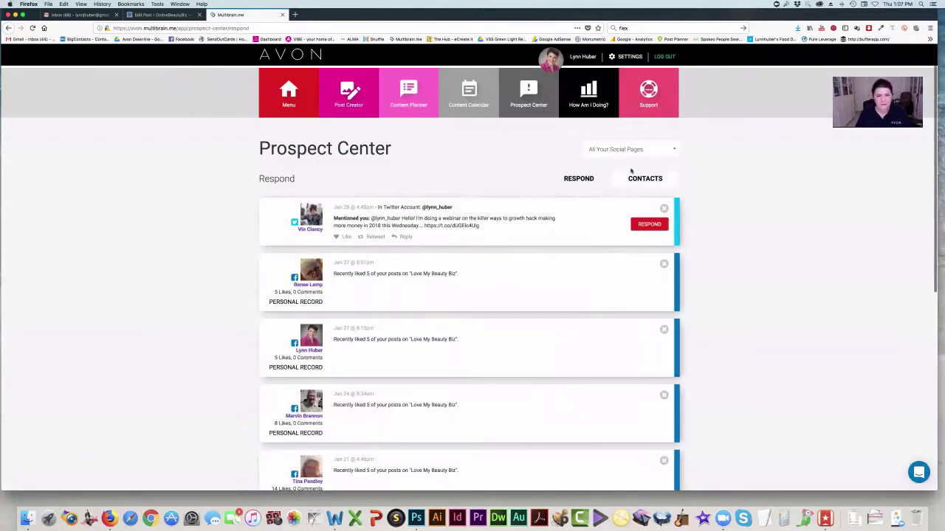
pyautogui.click(291, 92)
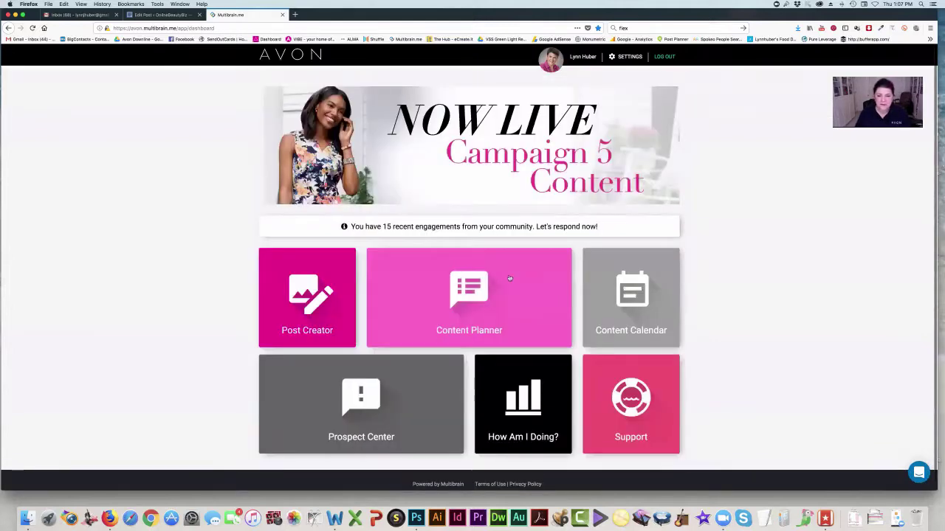
pyautogui.scroll(-1, 502, 275)
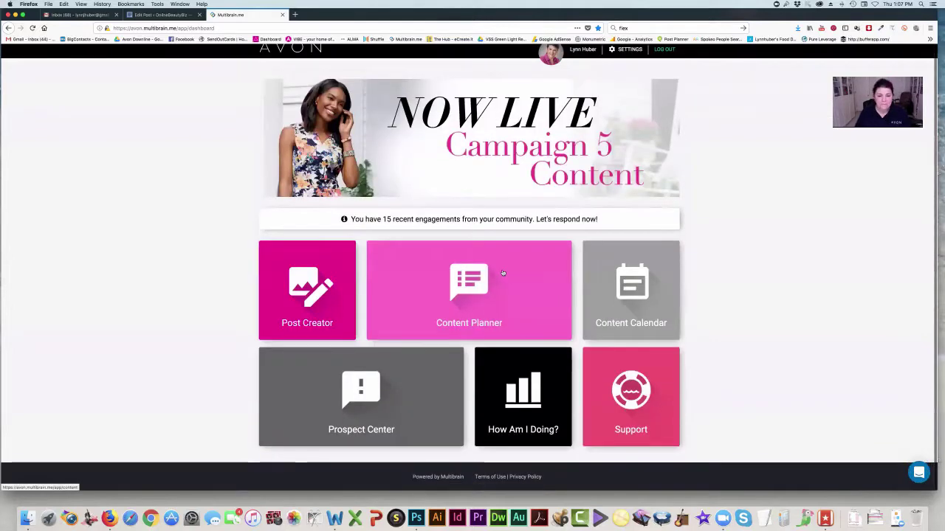
pyautogui.click(357, 399)
pyautogui.scroll(-1, 376, 151)
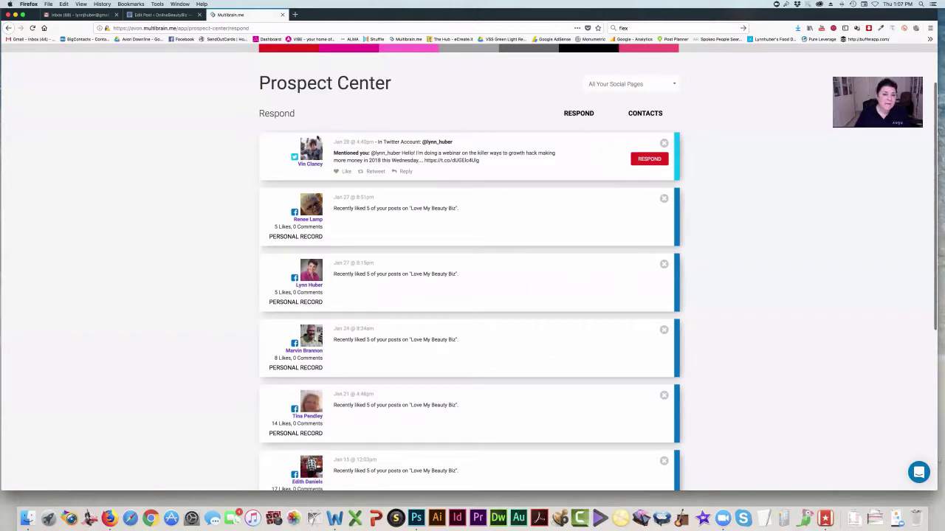
pyautogui.scroll(2, 494, 111)
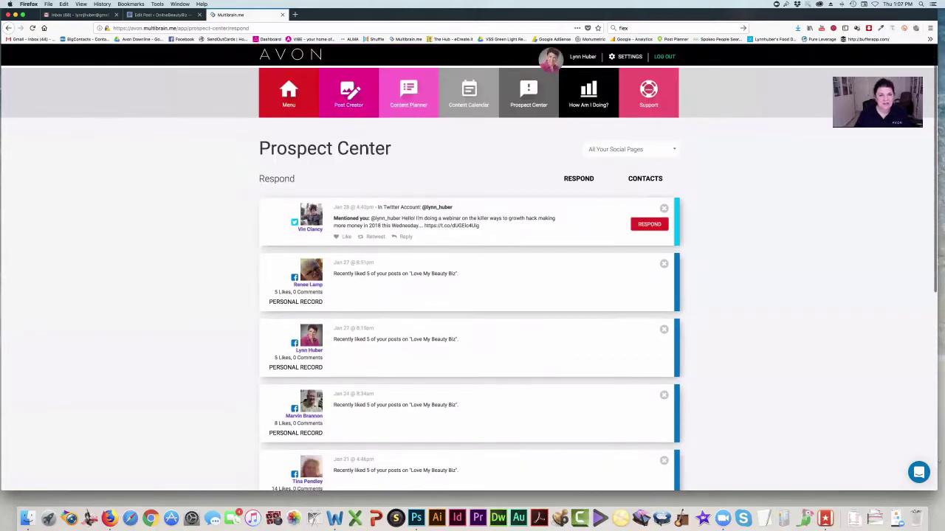
pyautogui.click(284, 93)
pyautogui.scroll(-1, 154, 175)
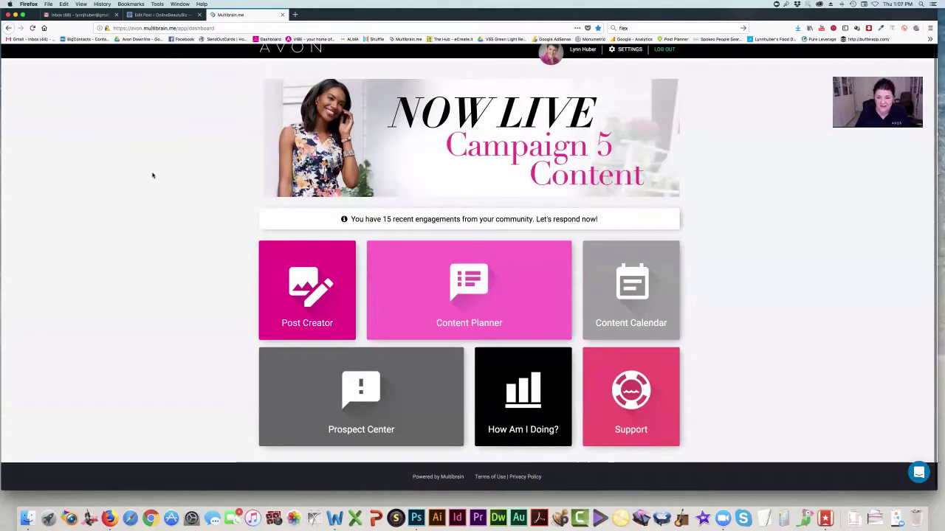
pyautogui.click(523, 403)
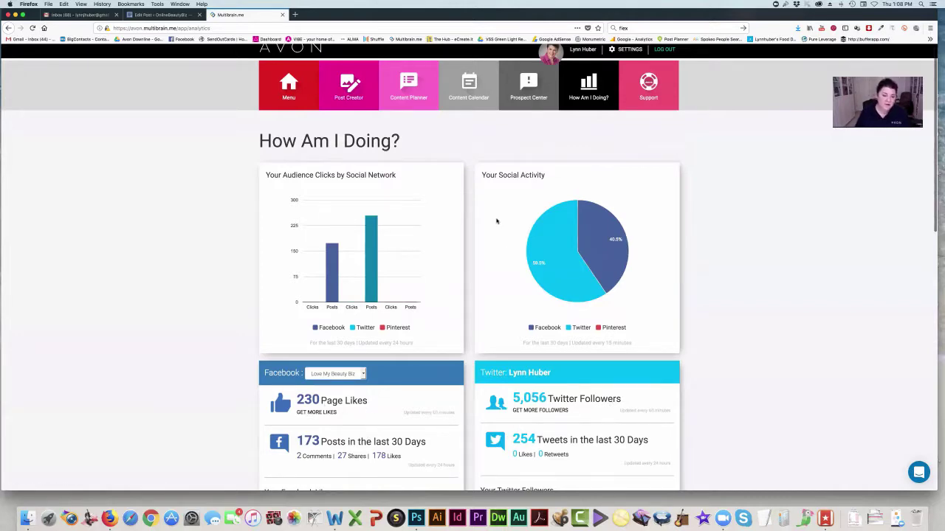
pyautogui.scroll(-10, 496, 221)
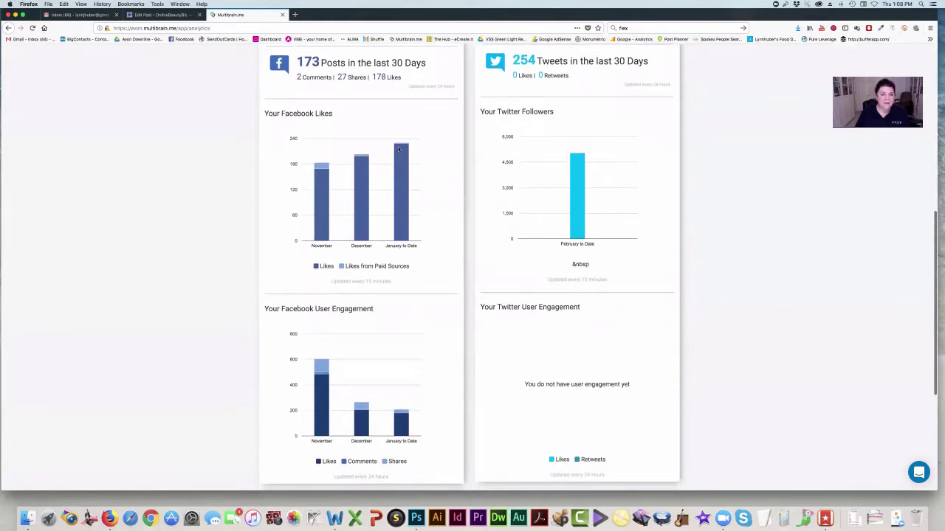
pyautogui.scroll(12, 465, 180)
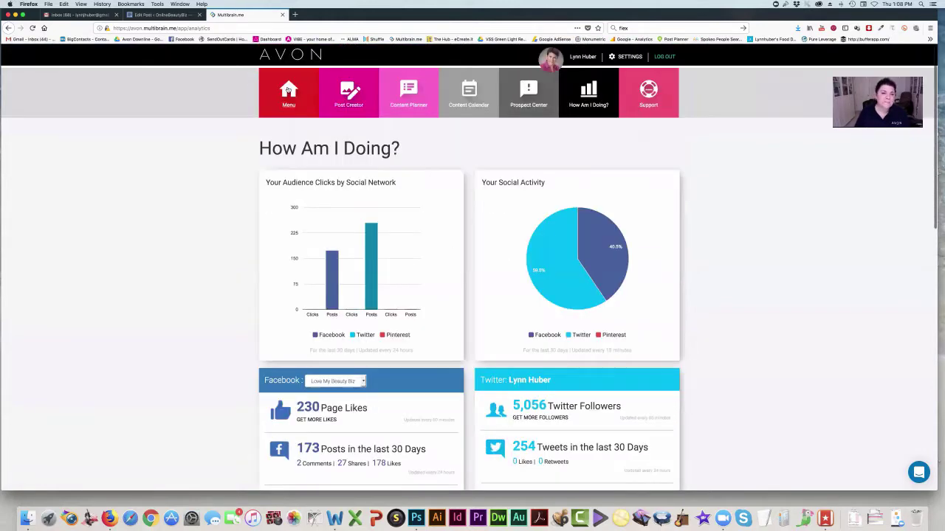
pyautogui.press('super+Left')
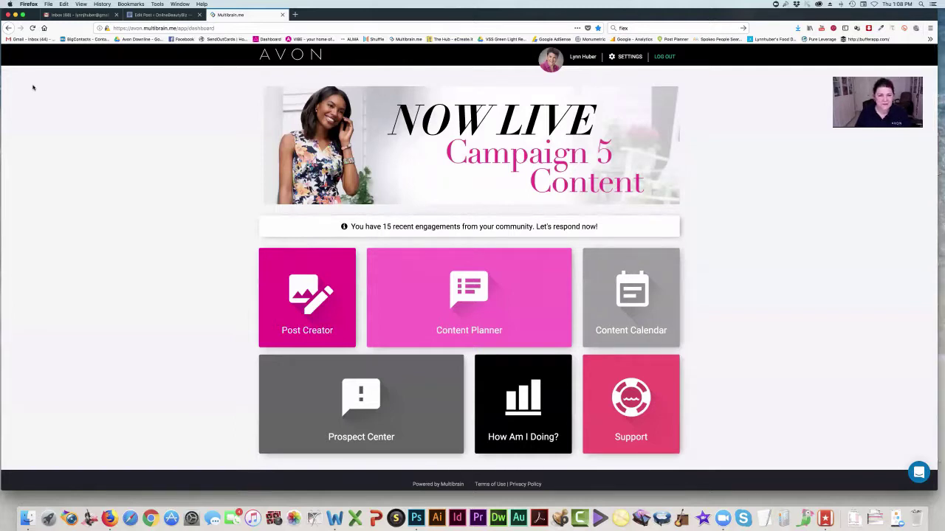
# Step: Scroll the representative's Avon store home page with its 'This Is Boss Life' banner and free-shipping offers
pyautogui.scroll(-1, 33, 88)
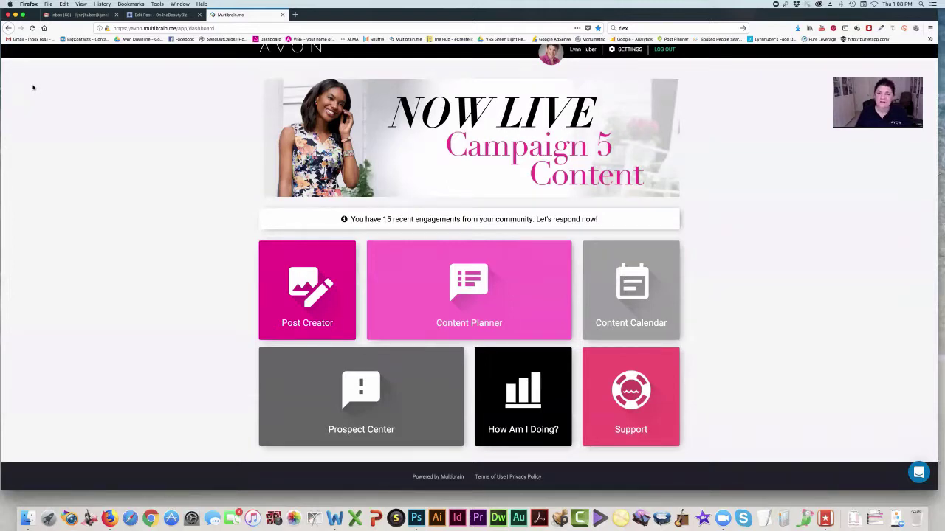
pyautogui.scroll(1, 32, 88)
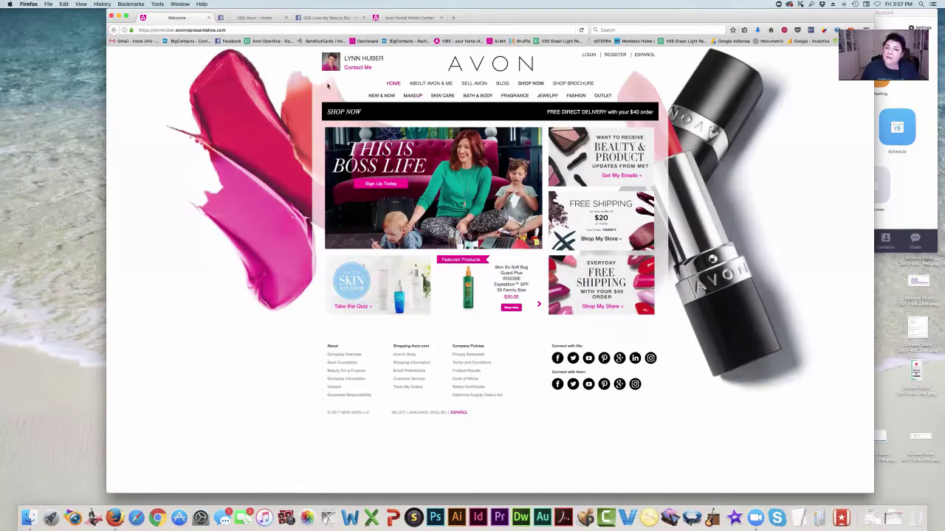
# Step: Pick Ultra Sexy Pink Eau de Toilette ($25.00, 48 reviews) from the Fragrance category
pyautogui.click(516, 96)
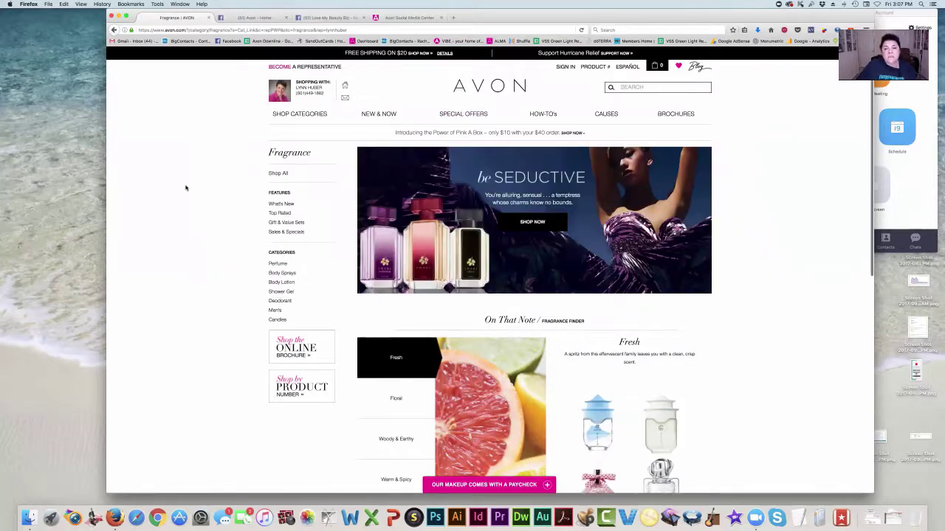
pyautogui.scroll(-5, 766, 360)
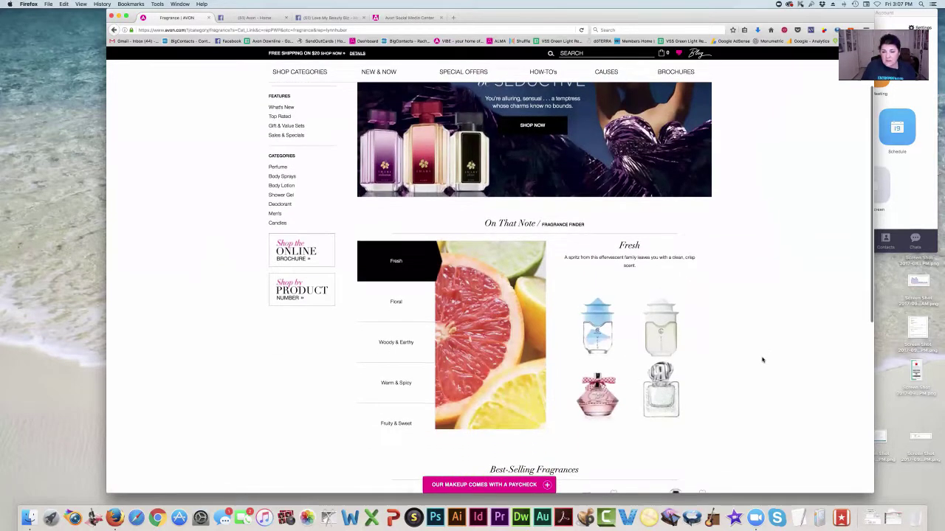
pyautogui.click(594, 348)
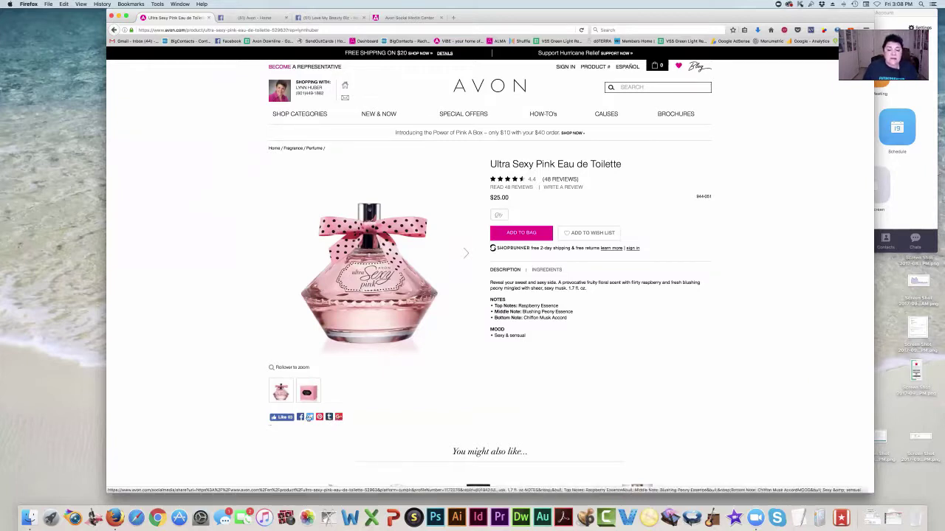
pyautogui.click(301, 417)
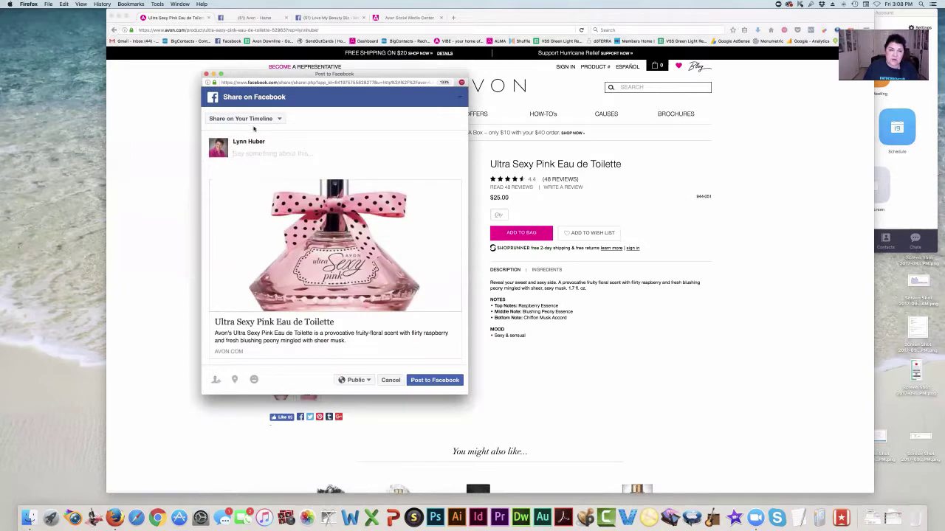
pyautogui.click(255, 119)
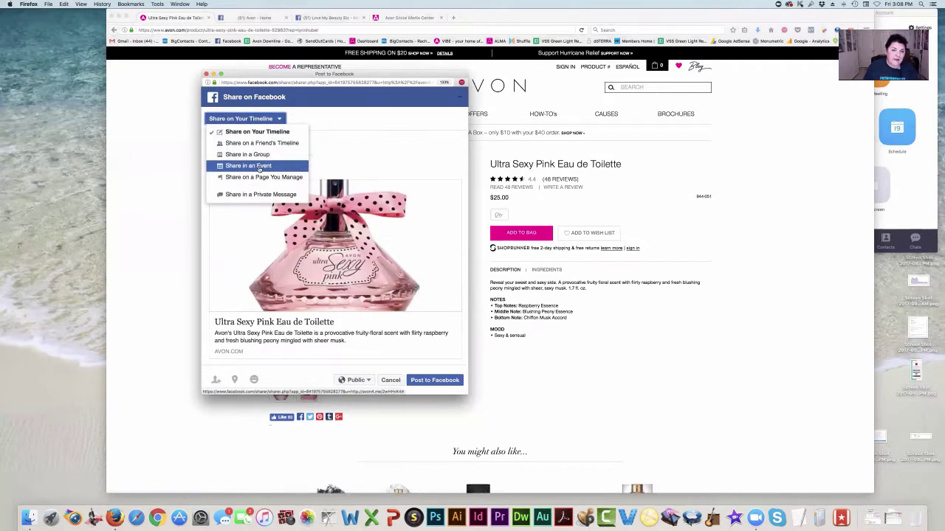
pyautogui.click(259, 178)
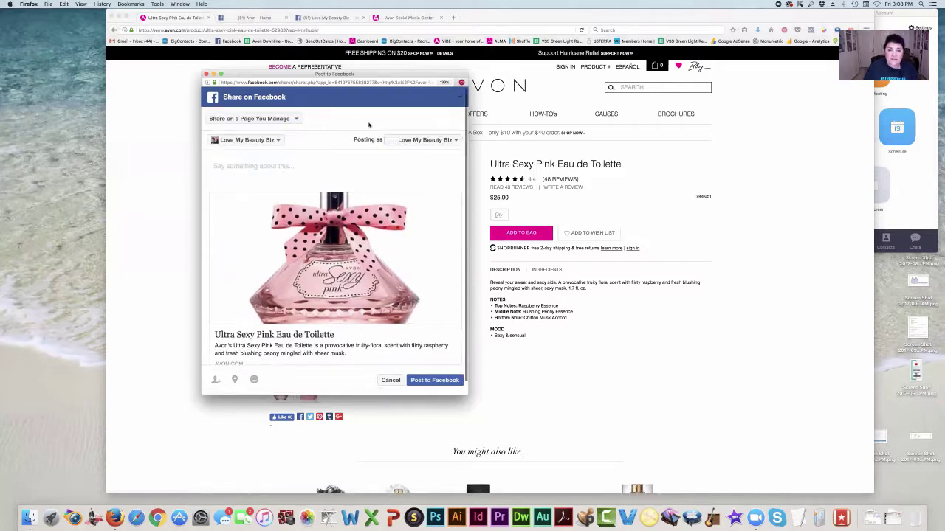
pyautogui.click(244, 141)
pyautogui.click(244, 140)
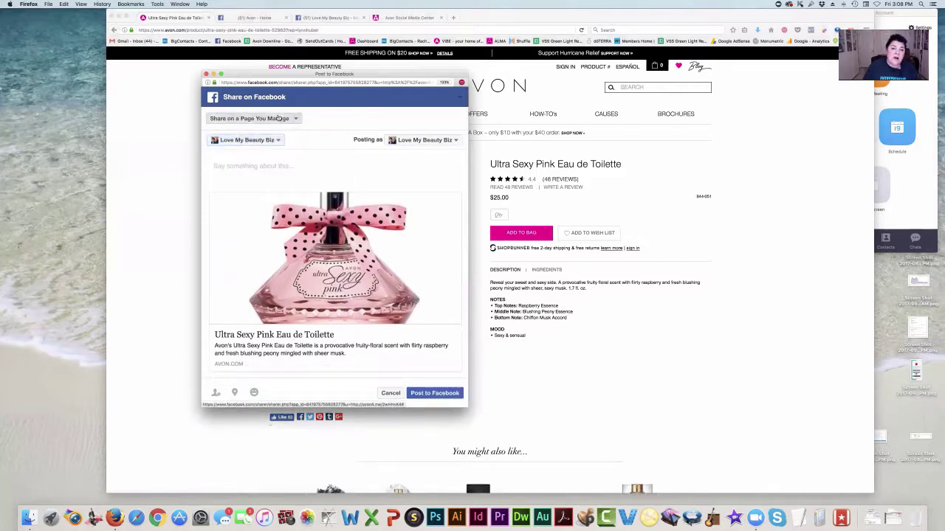
pyautogui.click(251, 118)
pyautogui.click(249, 132)
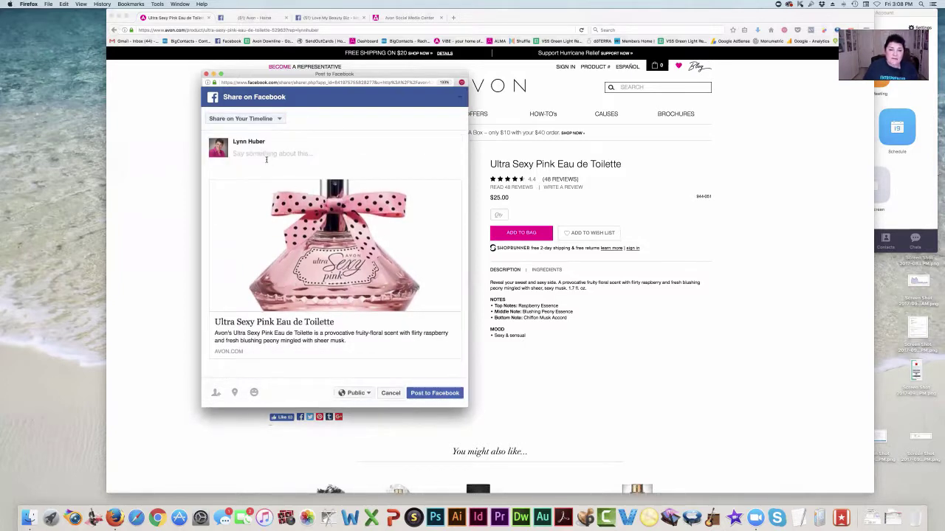
pyautogui.write('E')
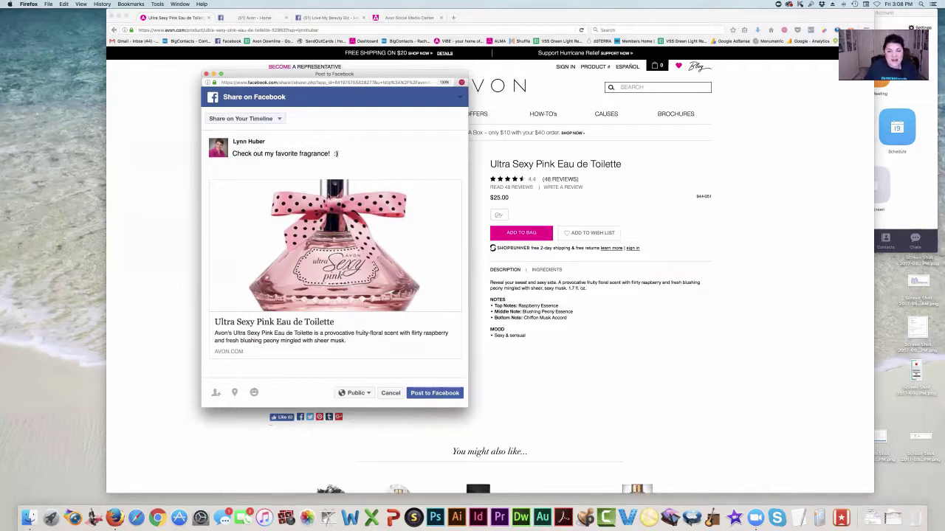
pyautogui.click(207, 75)
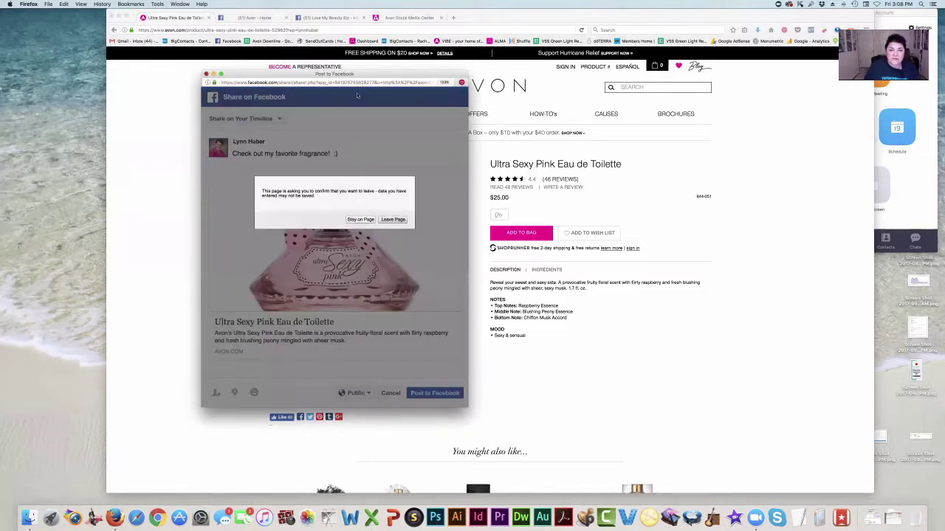
pyautogui.click(393, 219)
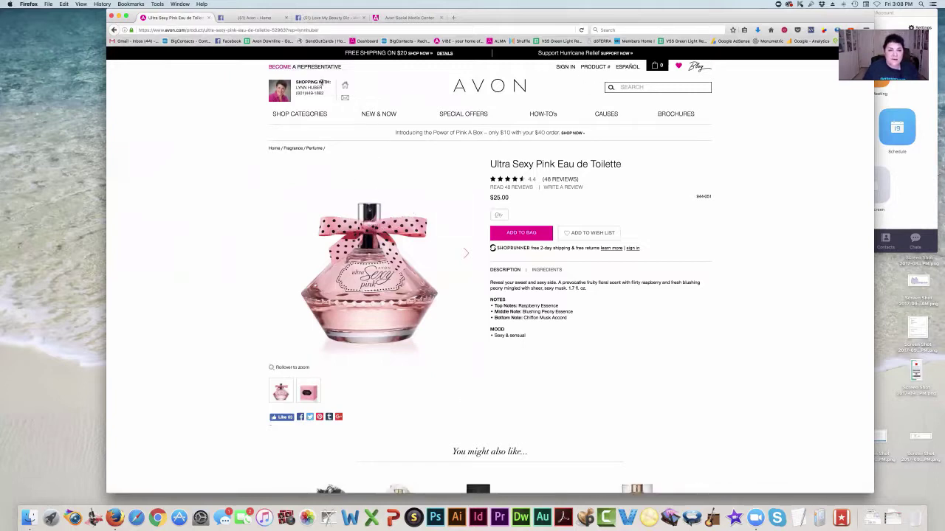
# Step: Open The A Box promotion page from the New & Now section
pyautogui.click(378, 115)
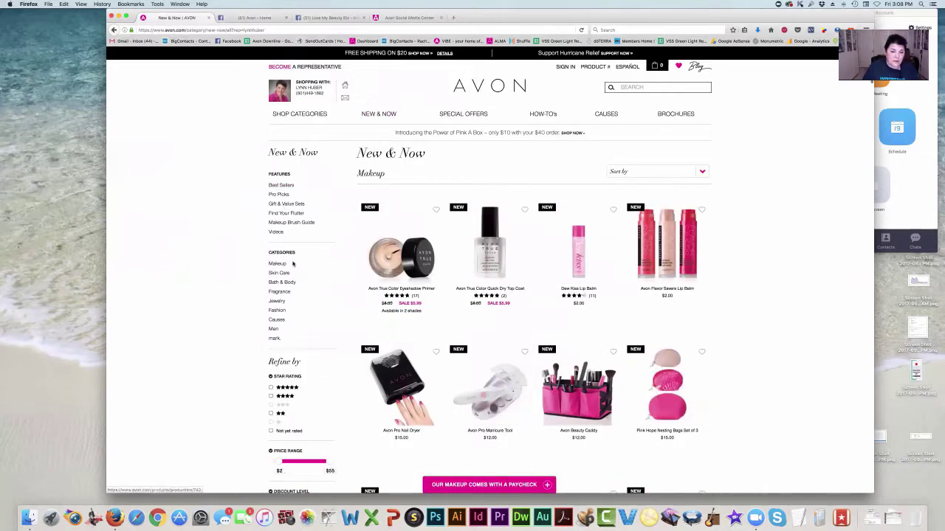
pyautogui.moveTo(384, 128)
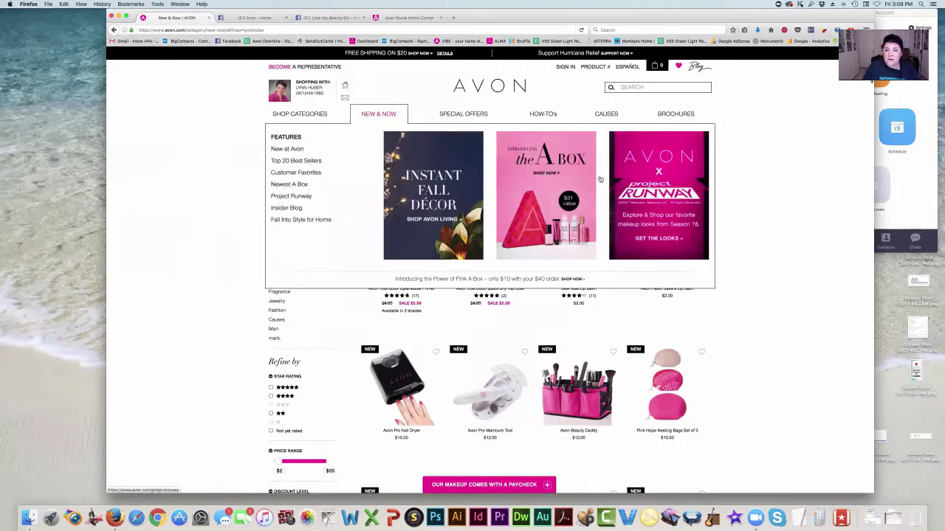
pyautogui.click(548, 174)
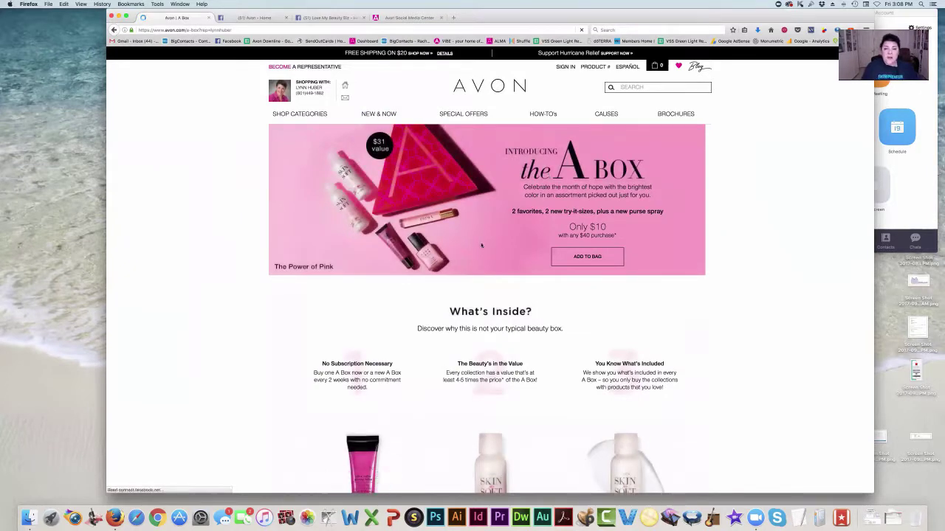
# Step: Browse The A Box page and open the $10.00 Pink Hope Iconic Lipstick Set
pyautogui.scroll(-5, 380, 242)
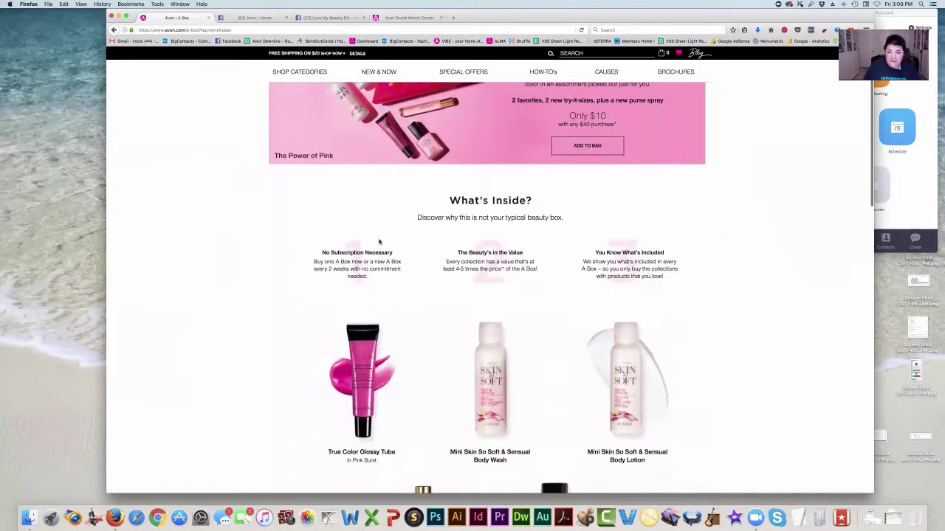
pyautogui.scroll(-10, 532, 329)
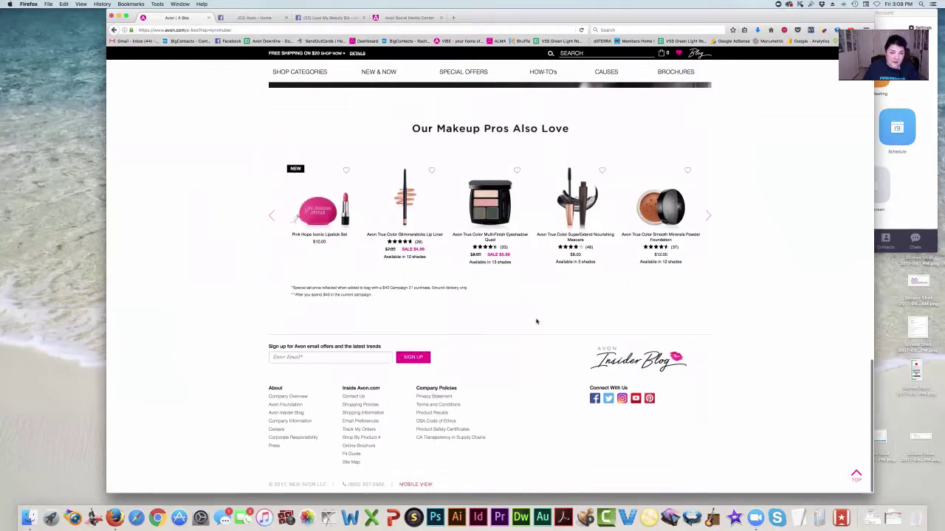
pyautogui.scroll(15, 537, 321)
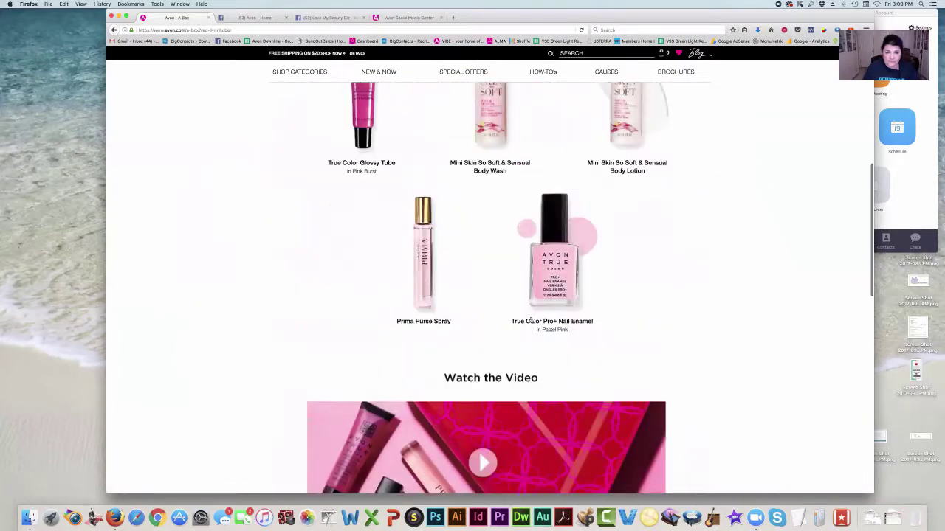
pyautogui.scroll(4, 530, 320)
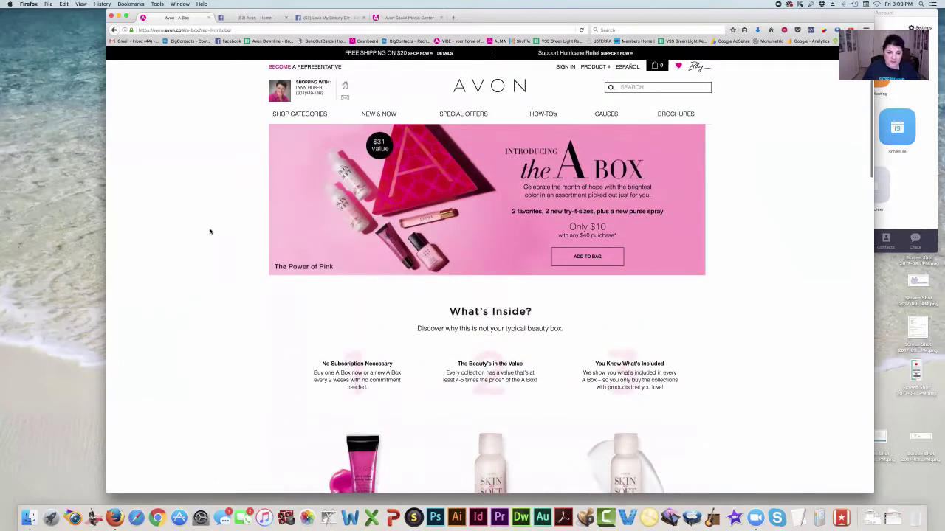
pyautogui.scroll(-12, 210, 232)
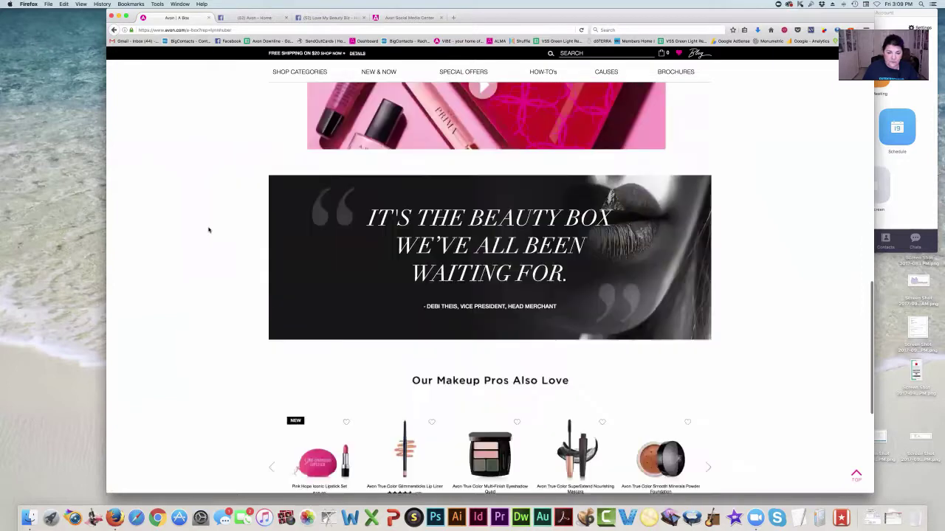
pyautogui.scroll(-7, 209, 230)
pyautogui.scroll(4, 209, 230)
pyautogui.scroll(-2, 209, 230)
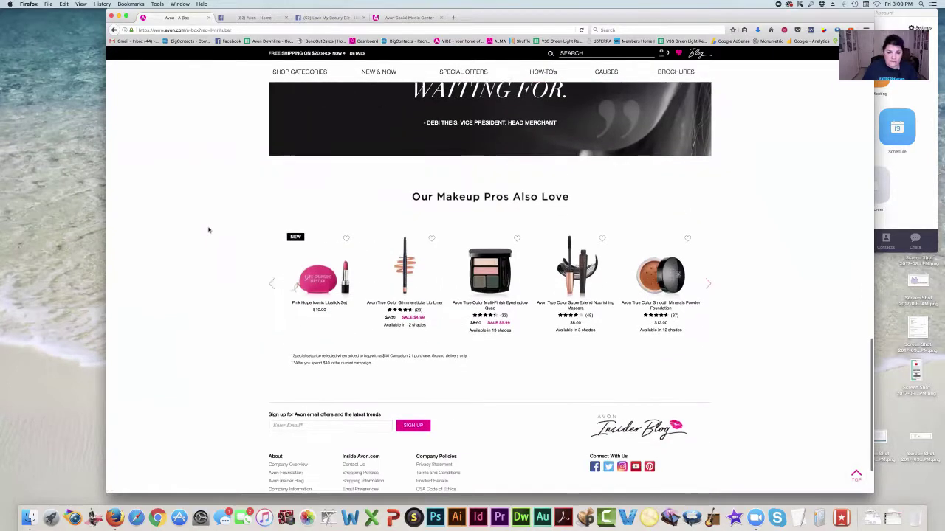
pyautogui.click(317, 260)
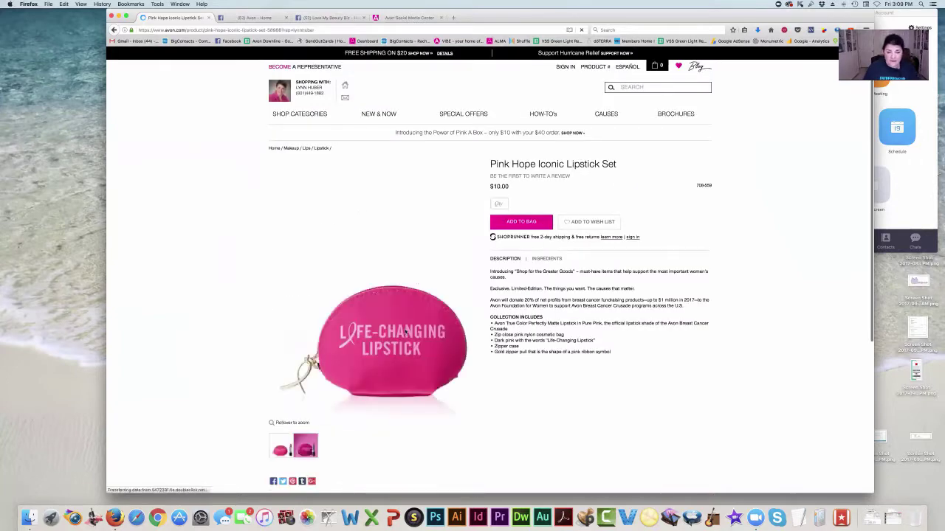
pyautogui.scroll(-5, 278, 161)
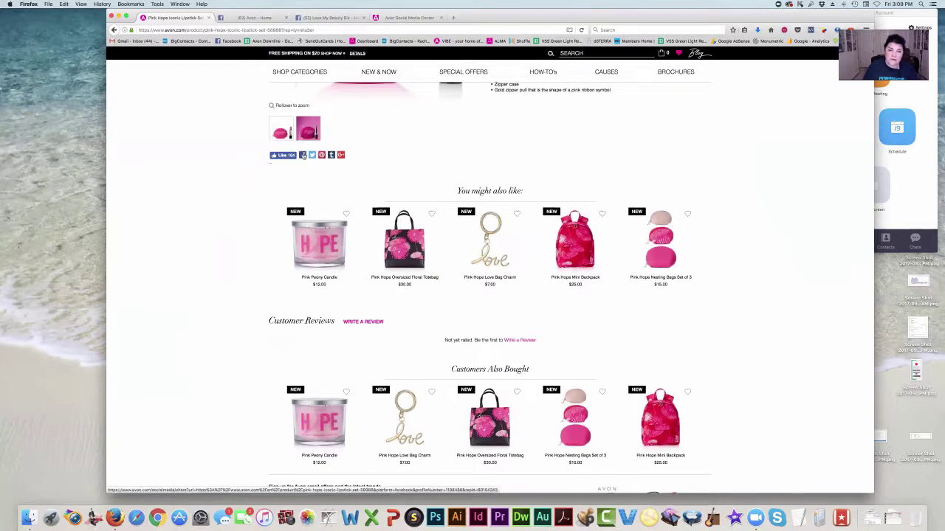
# Step: Cancel the Facebook share of the Pink Hope lipstick set and go to Avon's official Facebook page
pyautogui.click(302, 157)
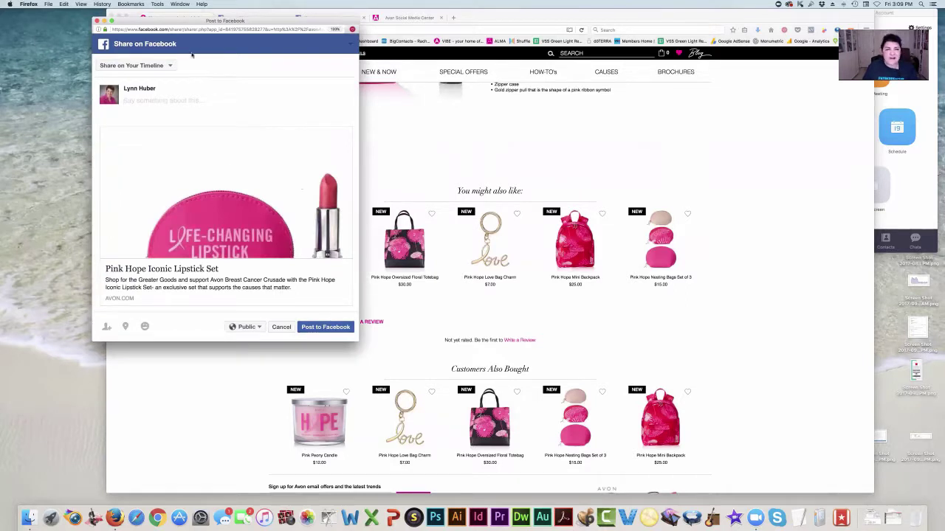
pyautogui.click(96, 21)
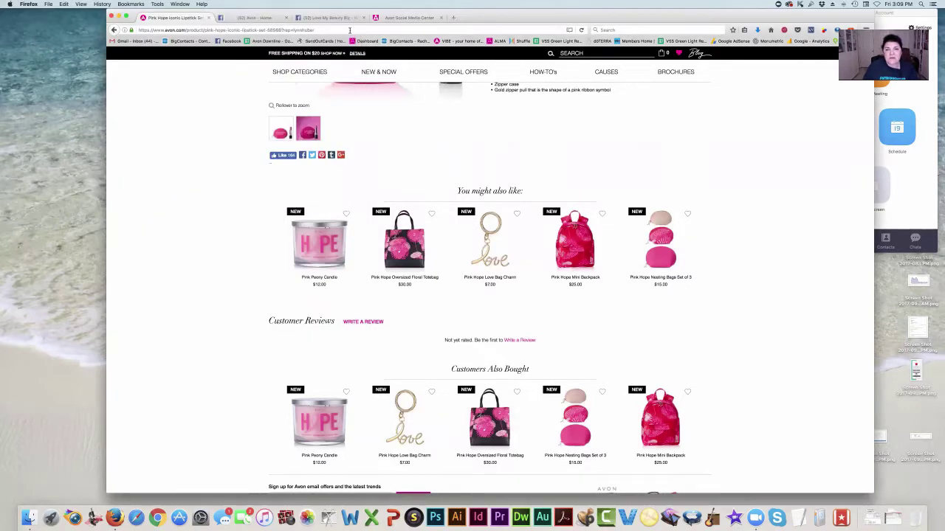
pyautogui.click(246, 18)
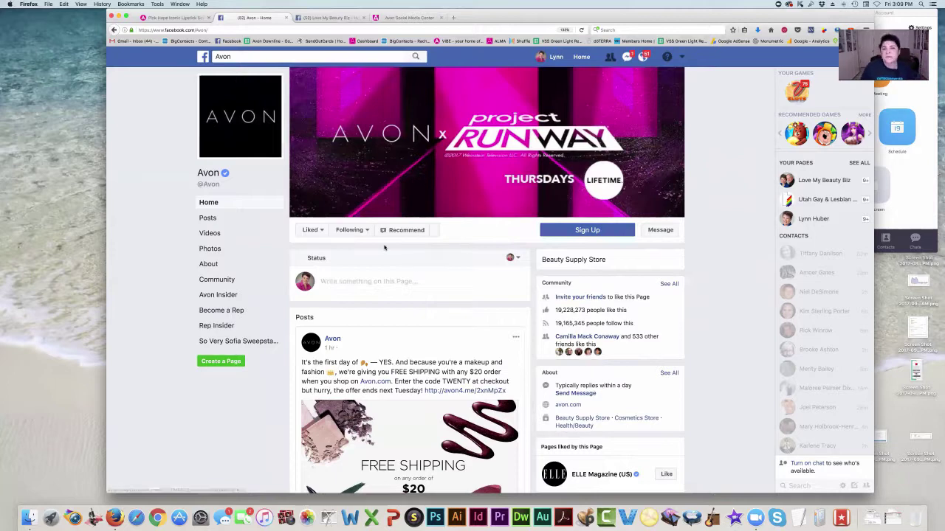
pyautogui.scroll(-2, 383, 248)
pyautogui.scroll(-2, 384, 248)
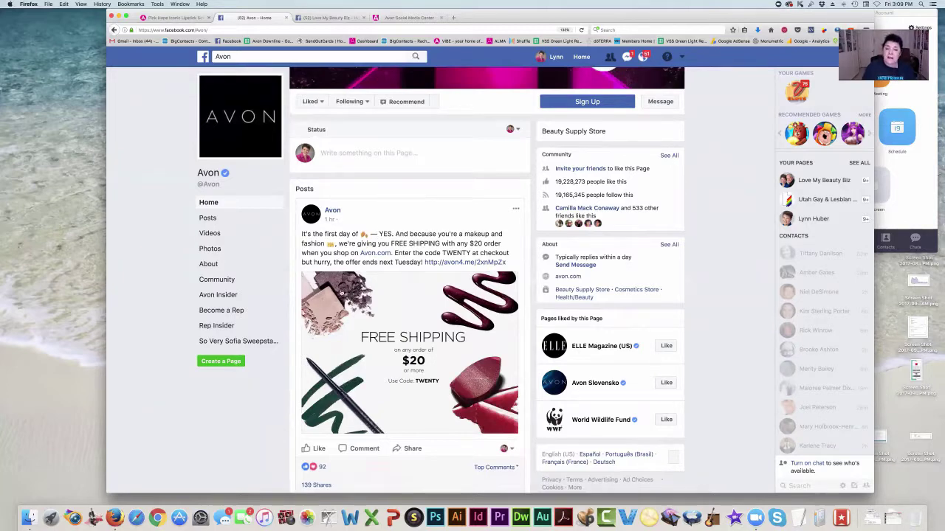
pyautogui.scroll(-2, 485, 405)
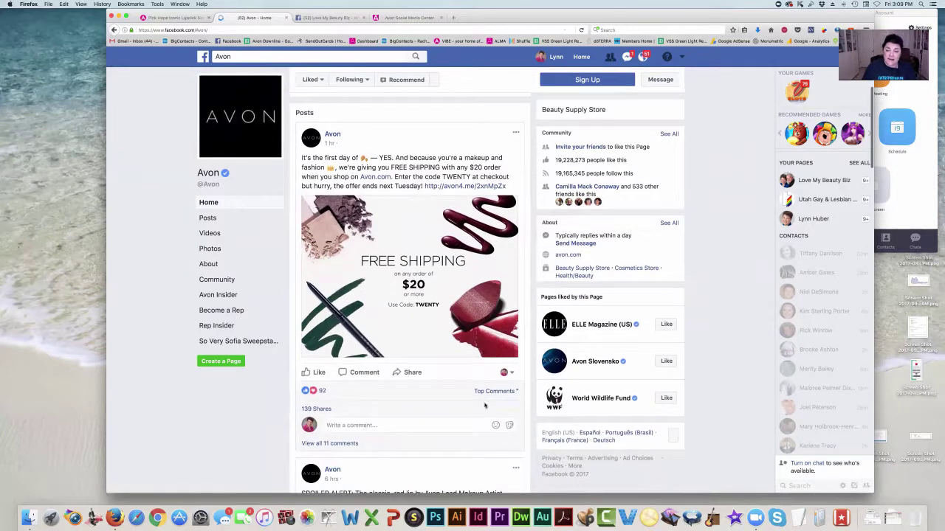
pyautogui.click(412, 372)
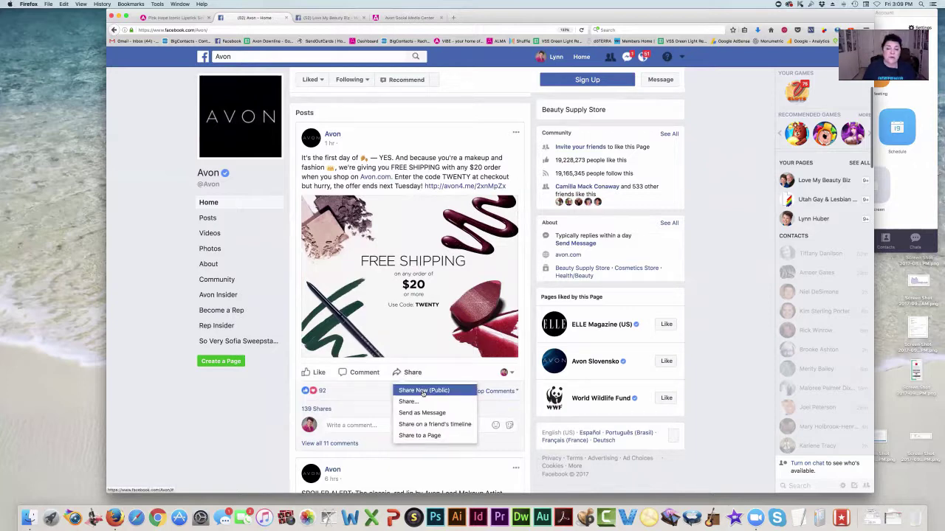
pyautogui.click(175, 346)
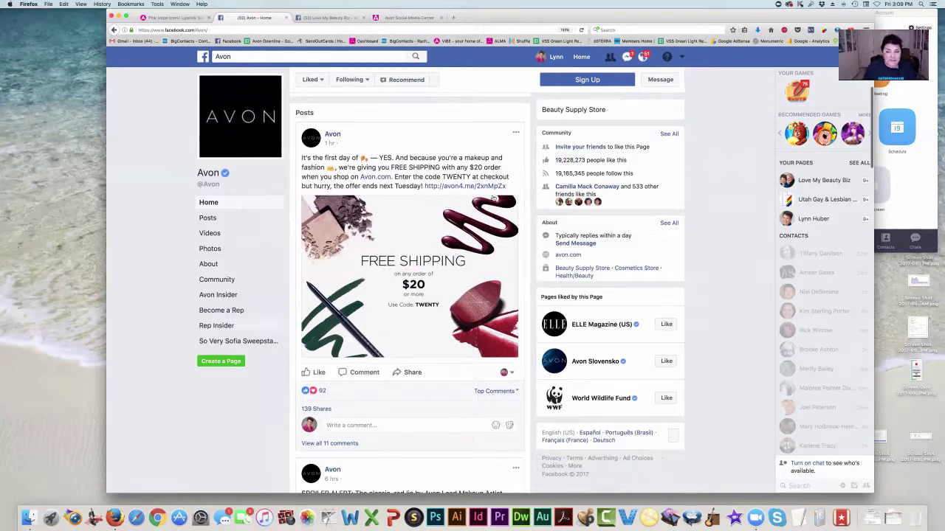
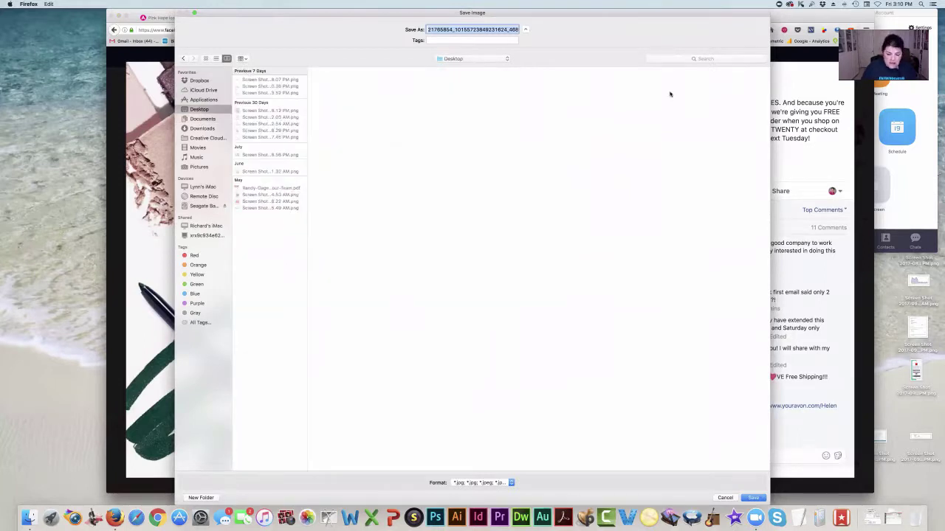
# Step: Save the promo image to the Desktop as FreeShipping.jpg and open the post's avon4.me link
pyautogui.write('FreeShipp')
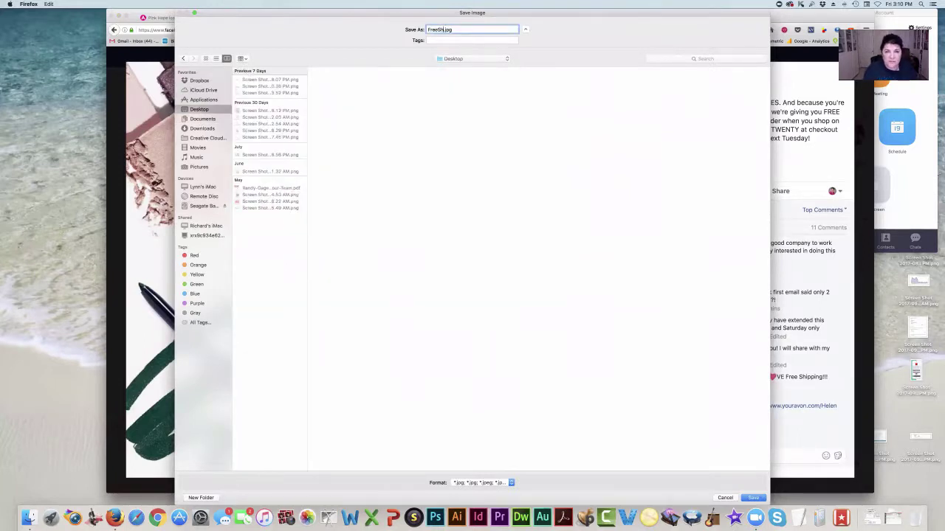
pyautogui.write('ing')
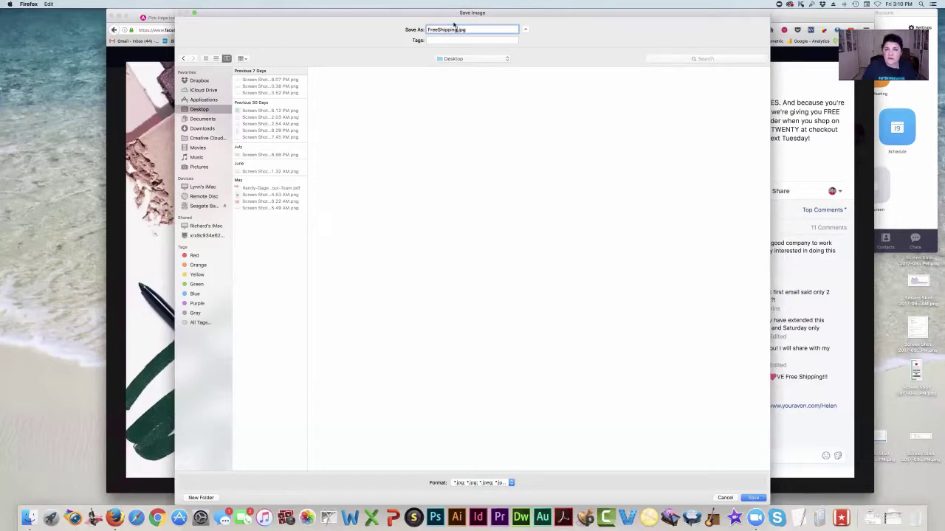
pyautogui.click(753, 498)
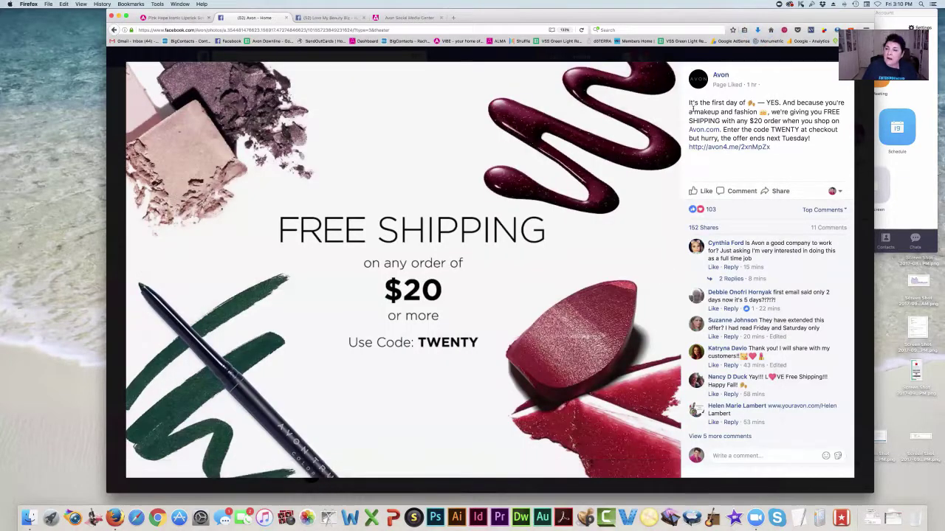
pyautogui.click(726, 148)
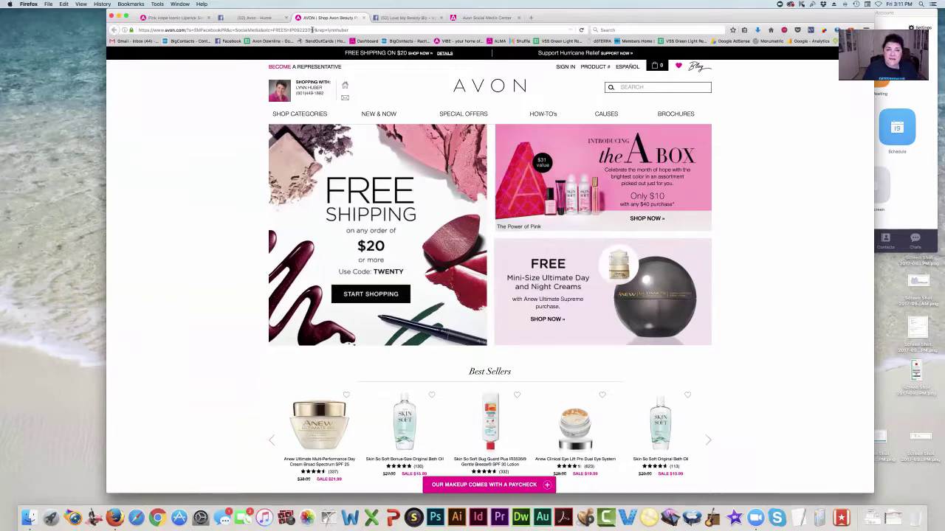
# Step: Reload the Avon page with its sp= representative ID, select the full address, and return to Facebook
pyautogui.moveTo(317, 30)
pyautogui.mouseDown()
pyautogui.moveTo(350, 30)
pyautogui.moveTo(322, 30)
pyautogui.mouseUp()
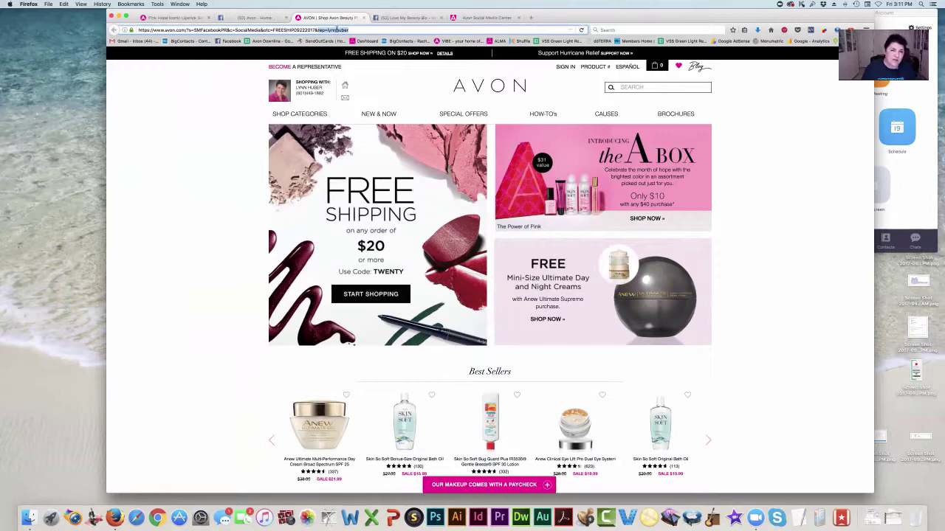
pyautogui.doubleClick(336, 29)
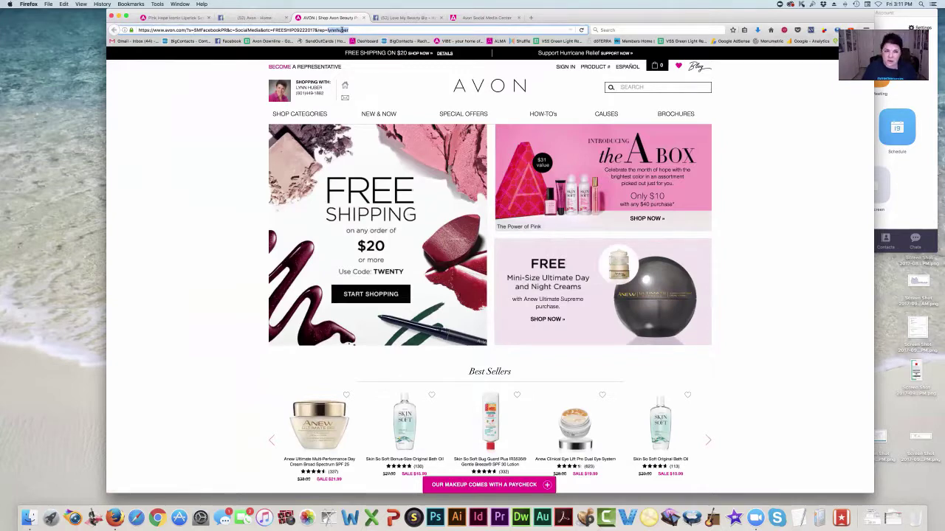
pyautogui.click(359, 31)
pyautogui.press('Return')
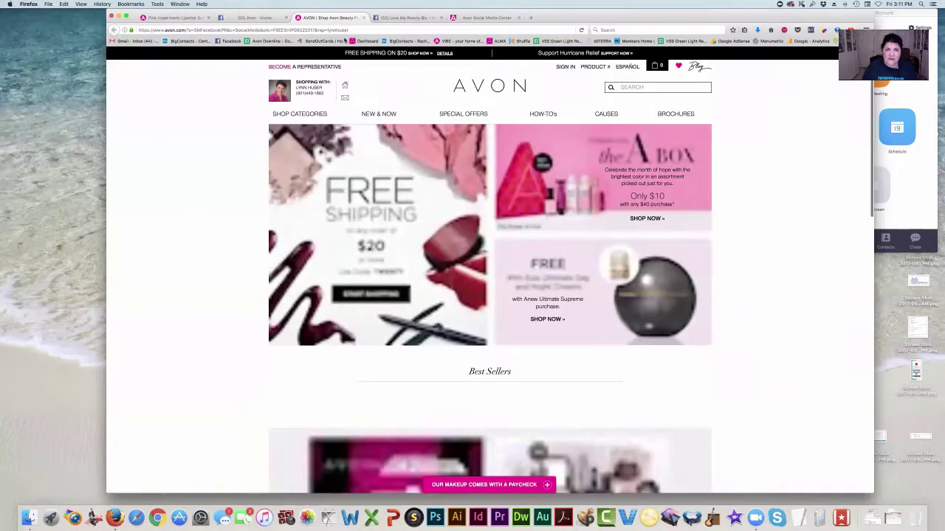
pyautogui.click(260, 31)
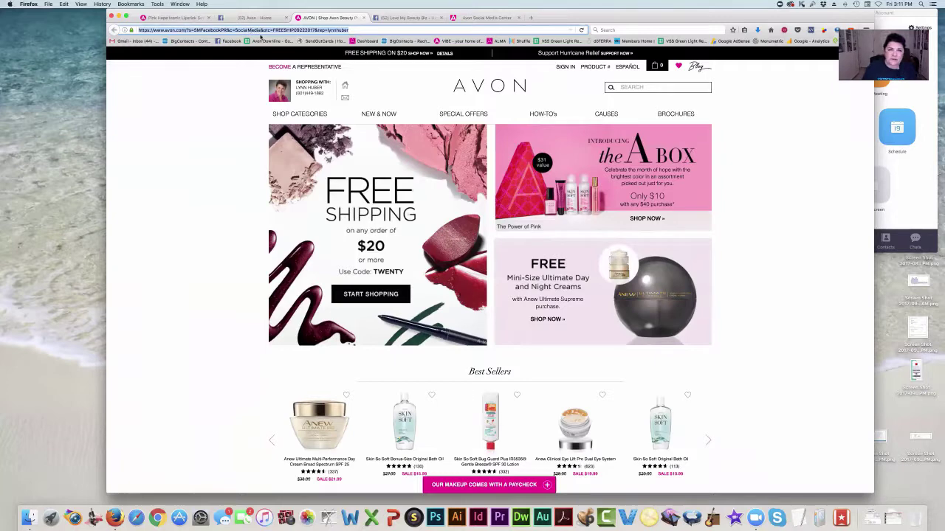
pyautogui.click(244, 17)
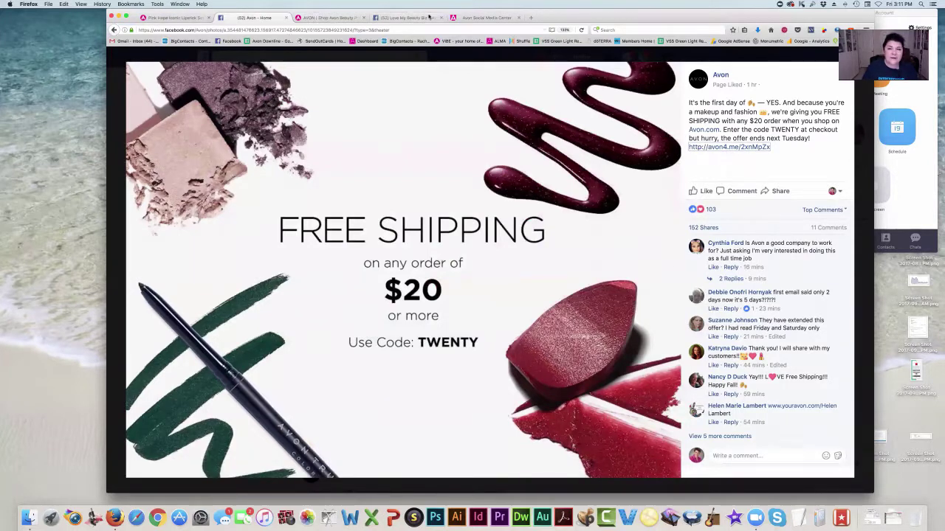
# Step: In a new tab on bitly.com, create a Bitlink from the pasted Avon page address
pyautogui.click(530, 17)
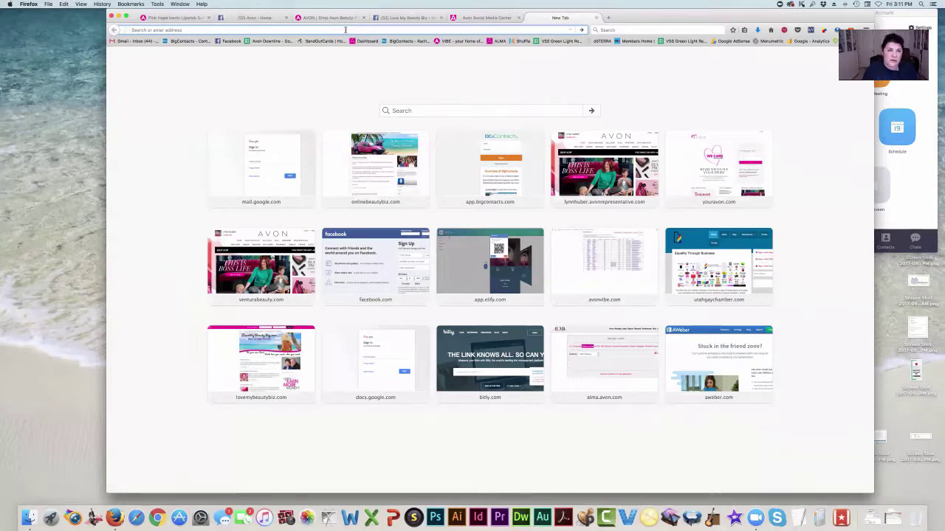
pyautogui.write('bitly.com/')
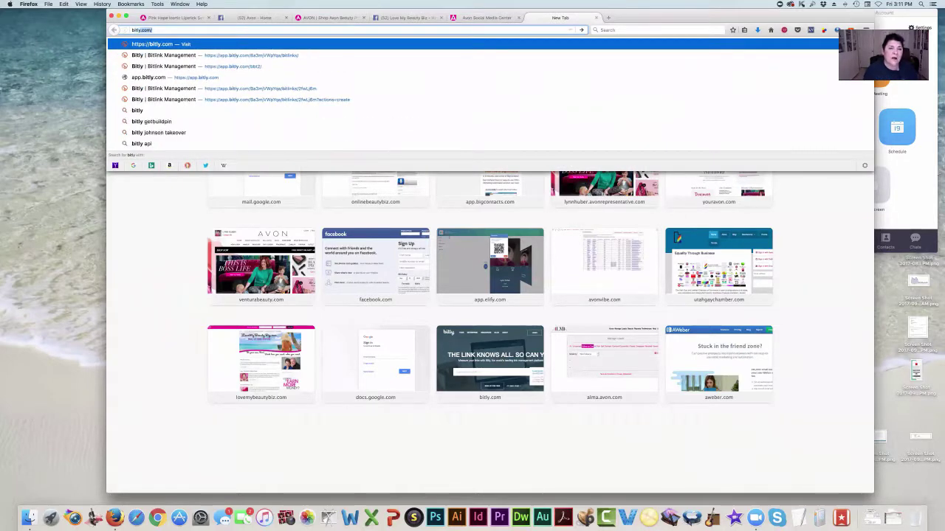
pyautogui.press('Return')
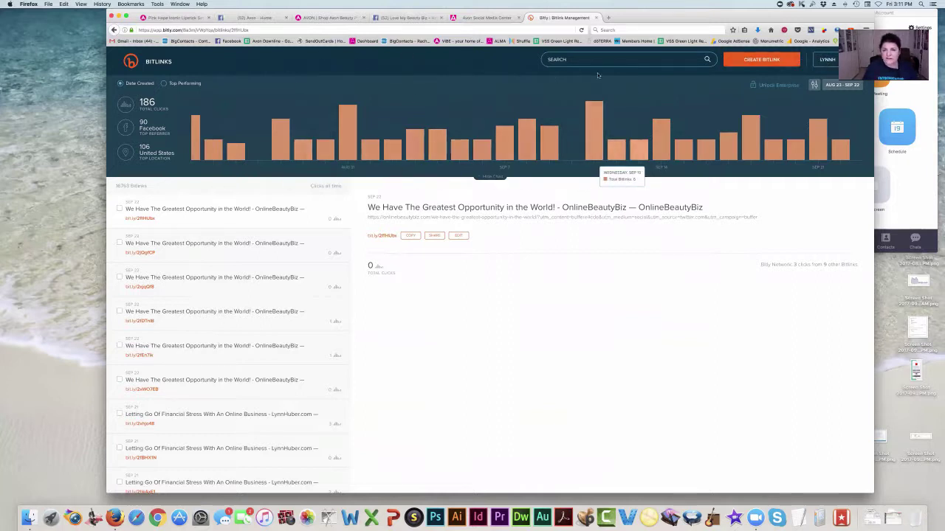
pyautogui.click(756, 61)
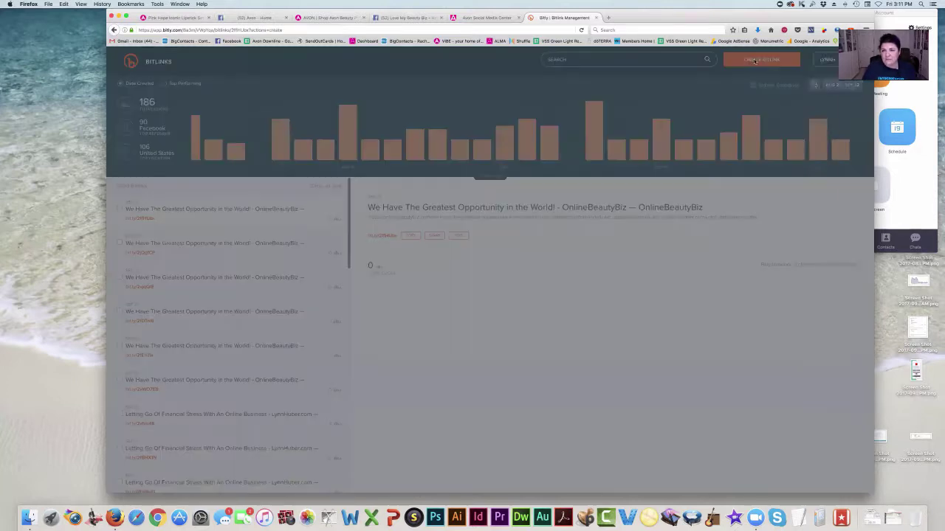
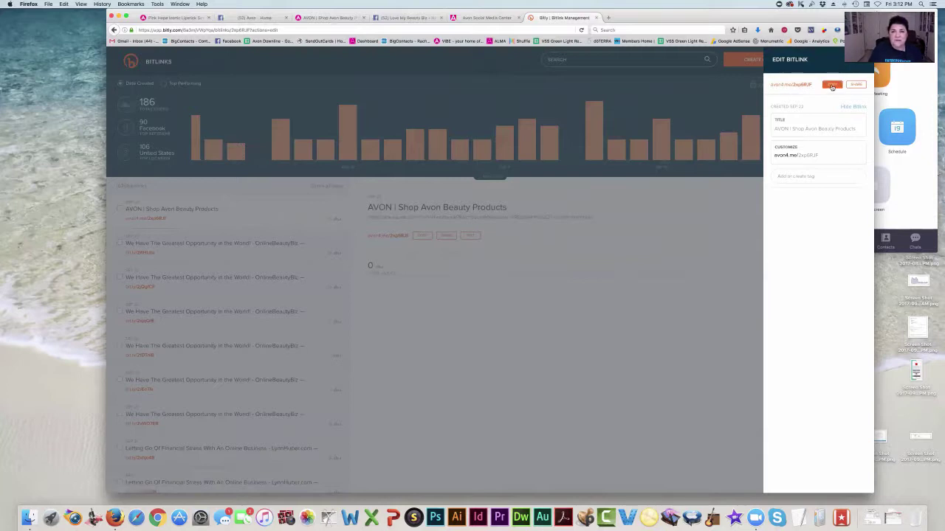
# Step: Copy the new avon4.me short link and select the Avon post's free-shipping caption
pyautogui.click(832, 86)
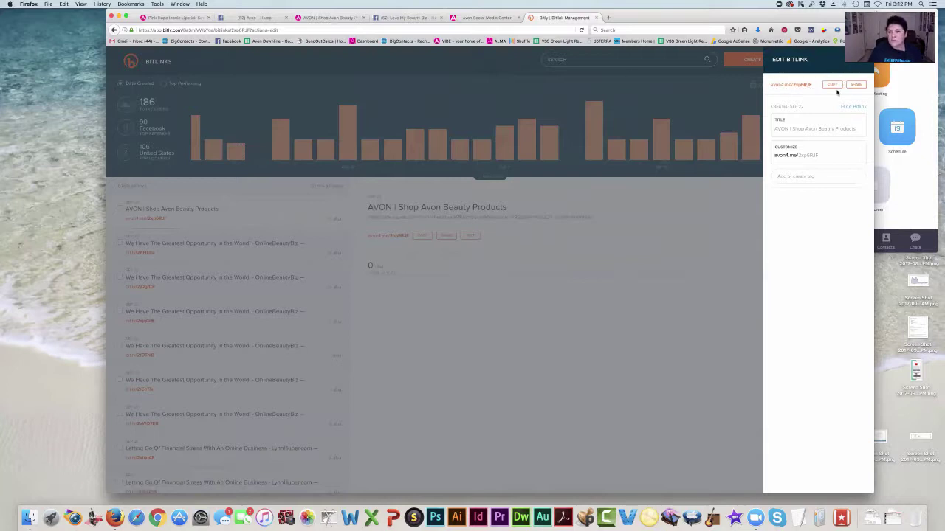
pyautogui.click(403, 19)
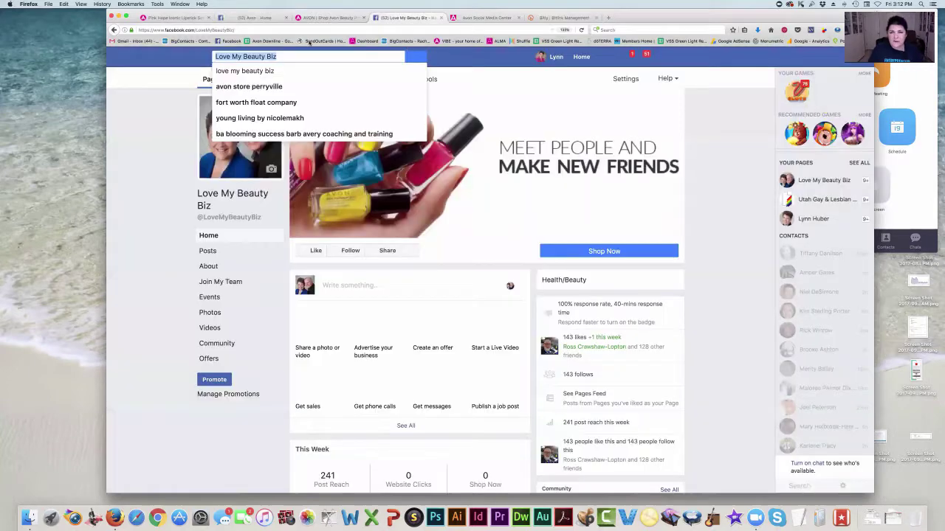
pyautogui.click(267, 18)
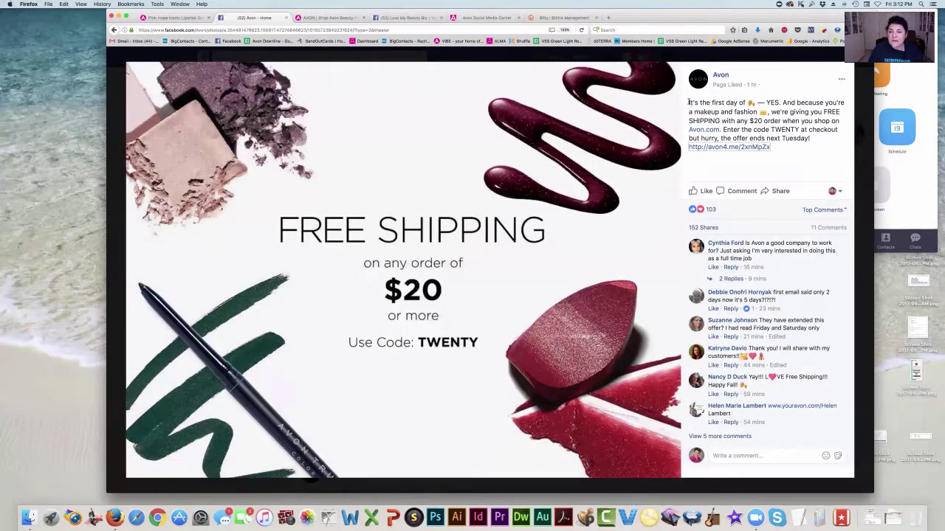
pyautogui.moveTo(689, 103); pyautogui.dragTo(818, 142)
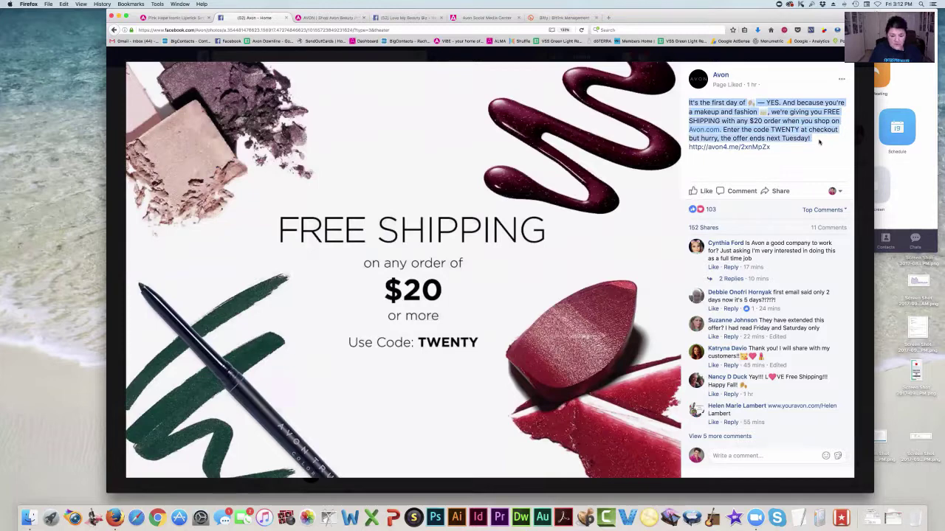
# Step: Go to the Love My Beauty Biz page and start a new post
pyautogui.click(397, 14)
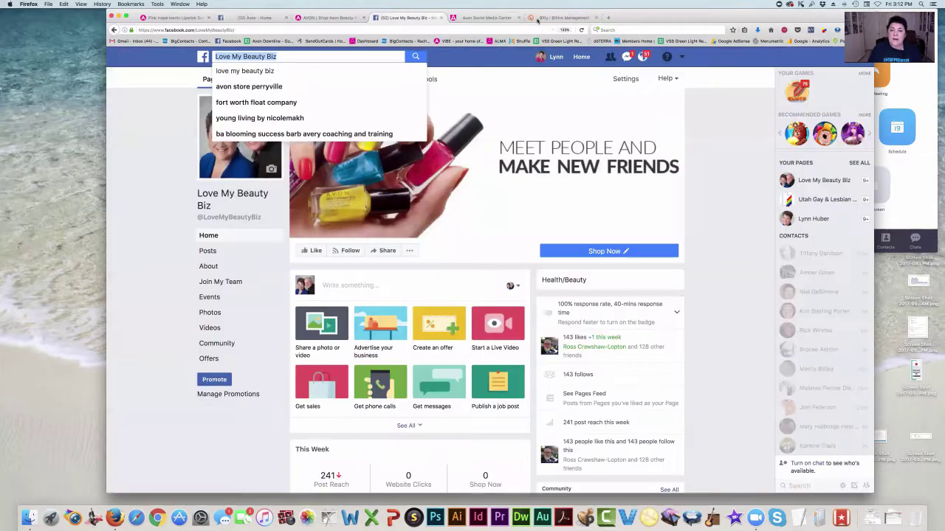
pyautogui.click(144, 81)
pyautogui.scroll(-2, 380, 246)
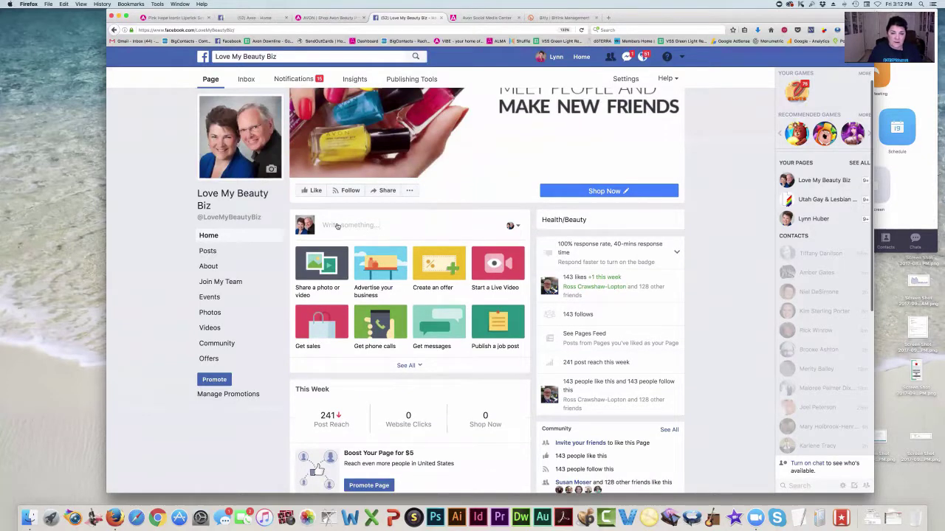
pyautogui.click(337, 225)
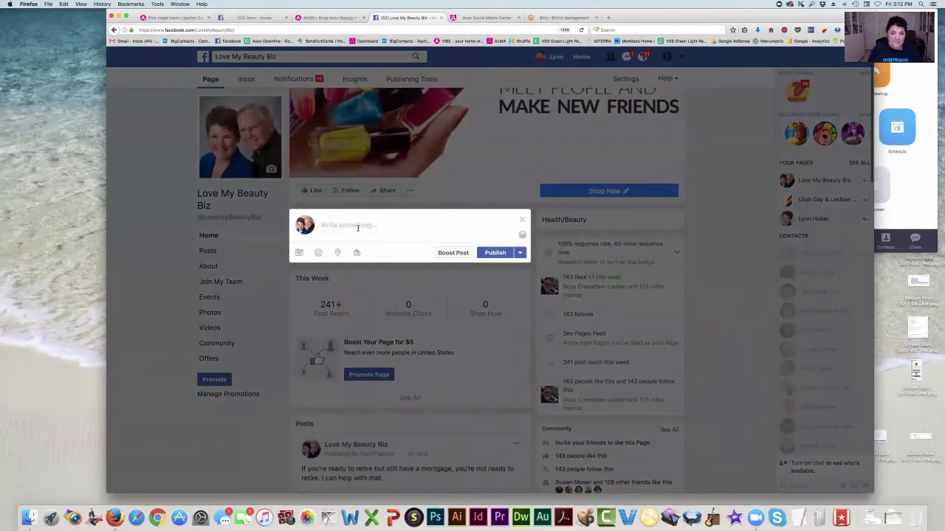
# Step: Paste the free-shipping caption into the post and attach FreeShipping.jpg from the Desktop
pyautogui.press('super+v')
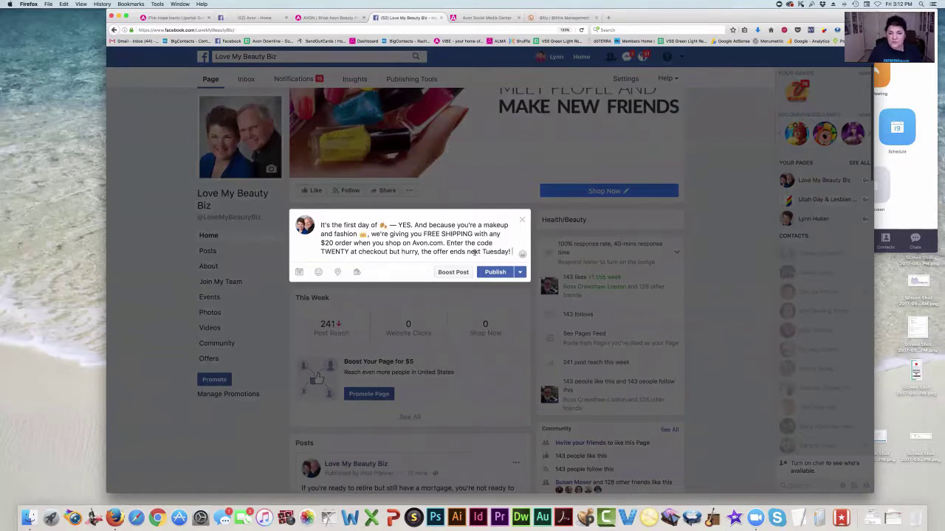
pyautogui.click(299, 272)
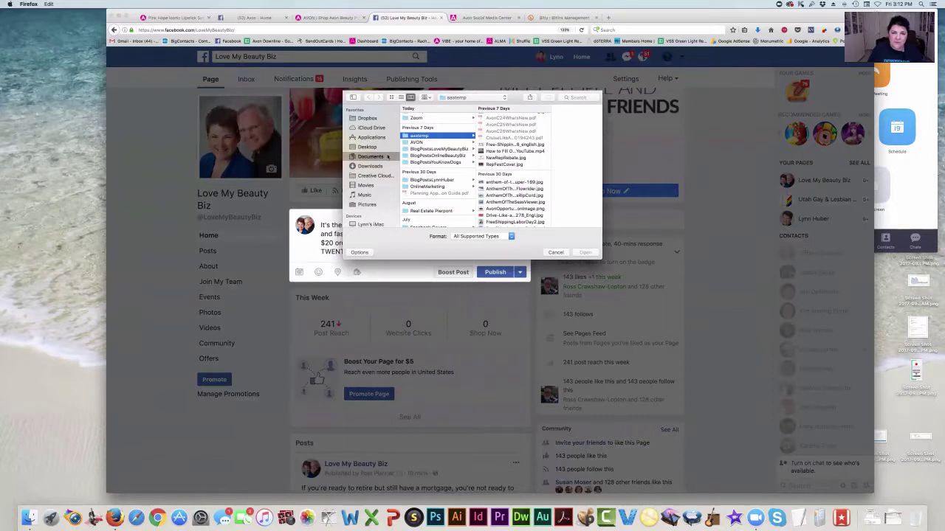
pyautogui.click(369, 146)
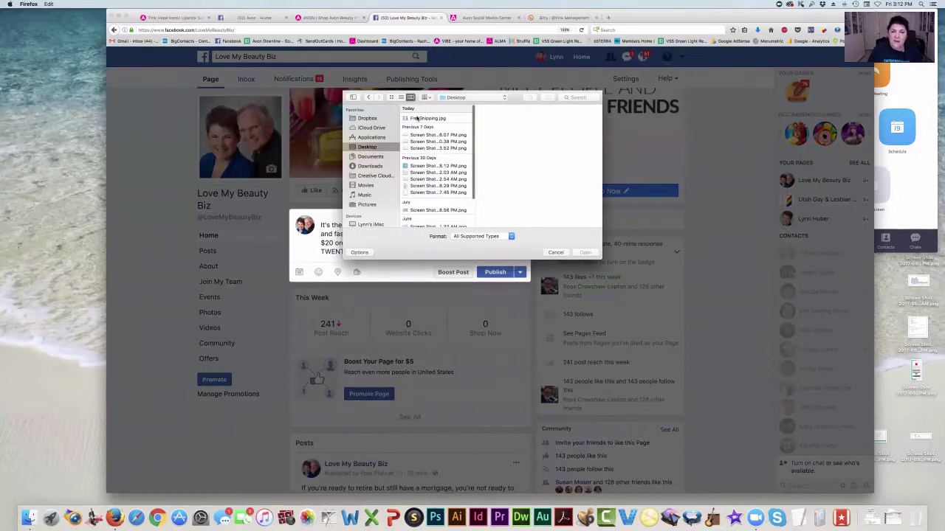
pyautogui.click(428, 118)
pyautogui.click(584, 253)
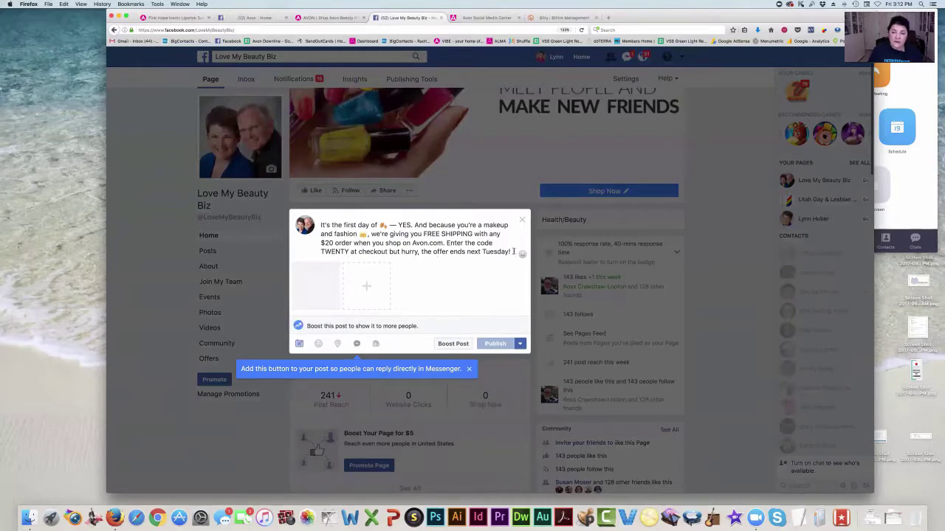
# Step: Paste the avon4.me short link on a new line below the caption
pyautogui.click(550, 18)
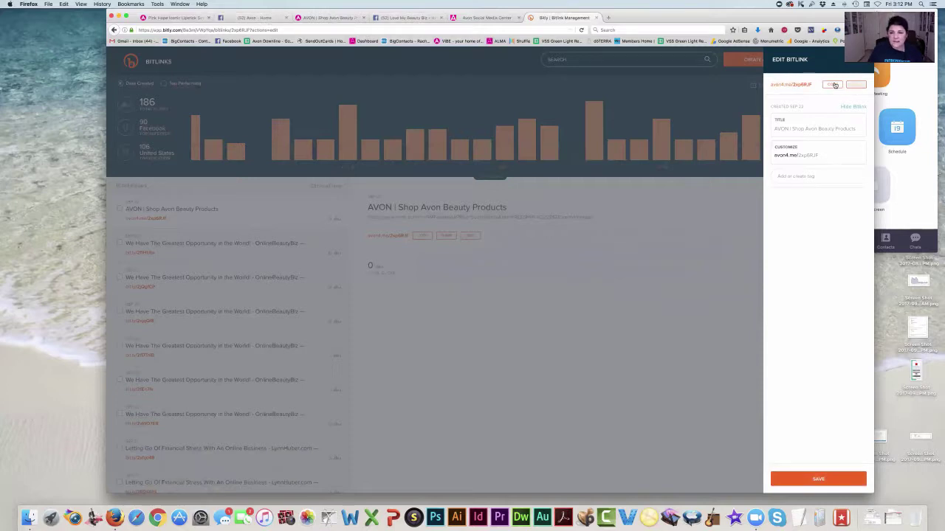
pyautogui.click(406, 17)
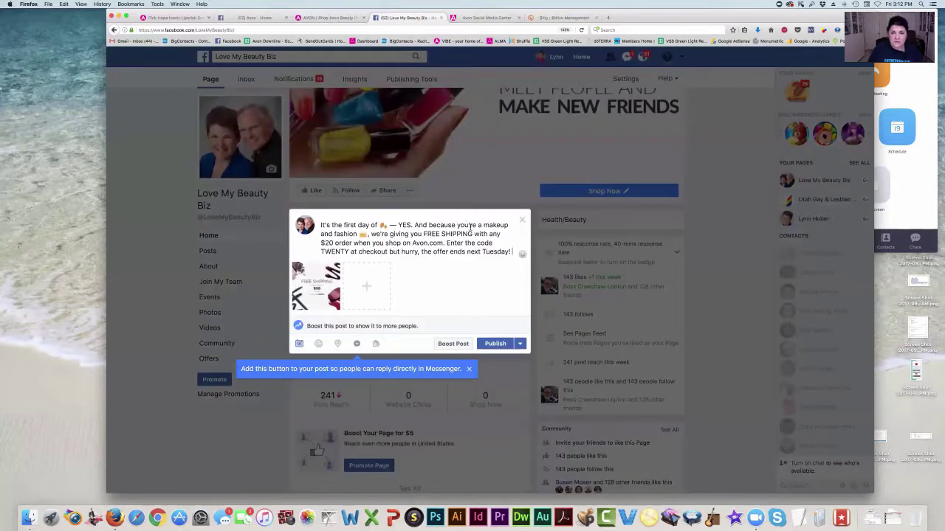
pyautogui.press('Return')
pyautogui.hotkey('ctrl', 'v')
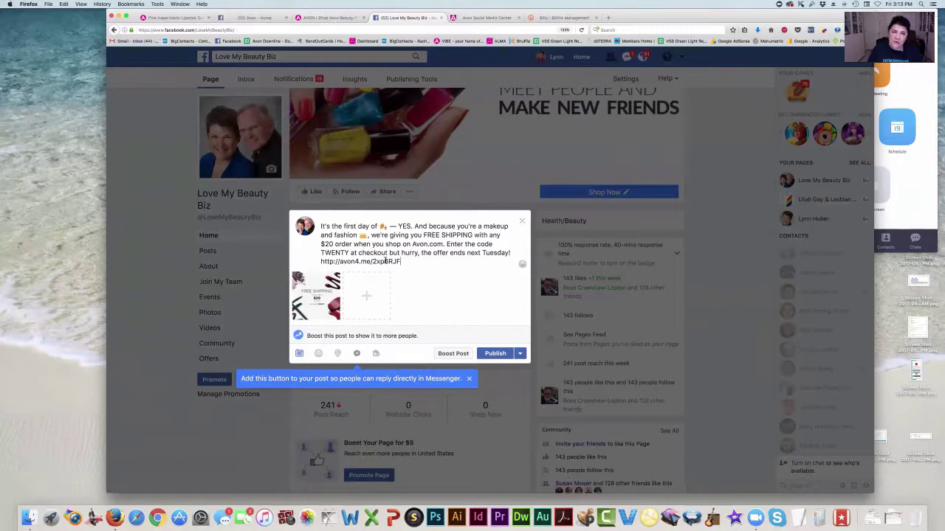
# Step: Save the existing Bitlink's settings and attempt a new Bitlink, clearing the rejected URL
pyautogui.click(327, 19)
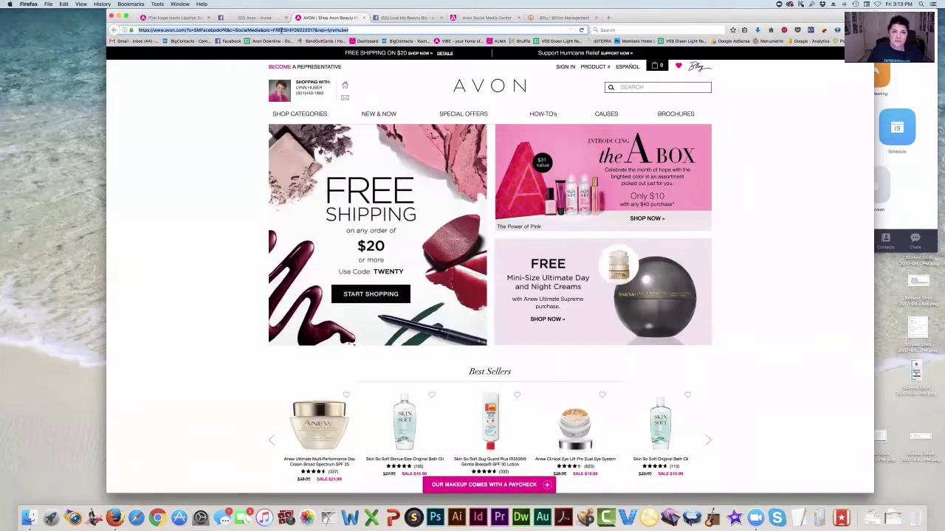
pyautogui.click(315, 30)
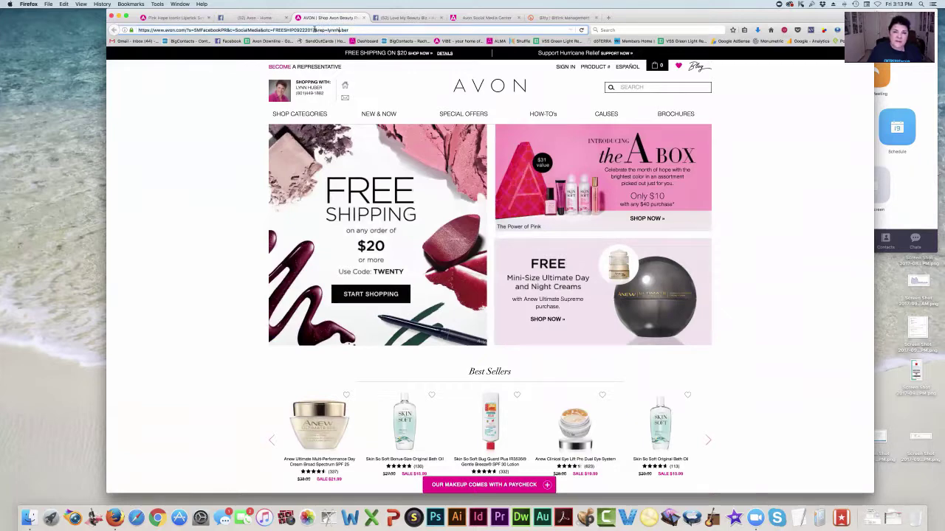
pyautogui.doubleClick(334, 31)
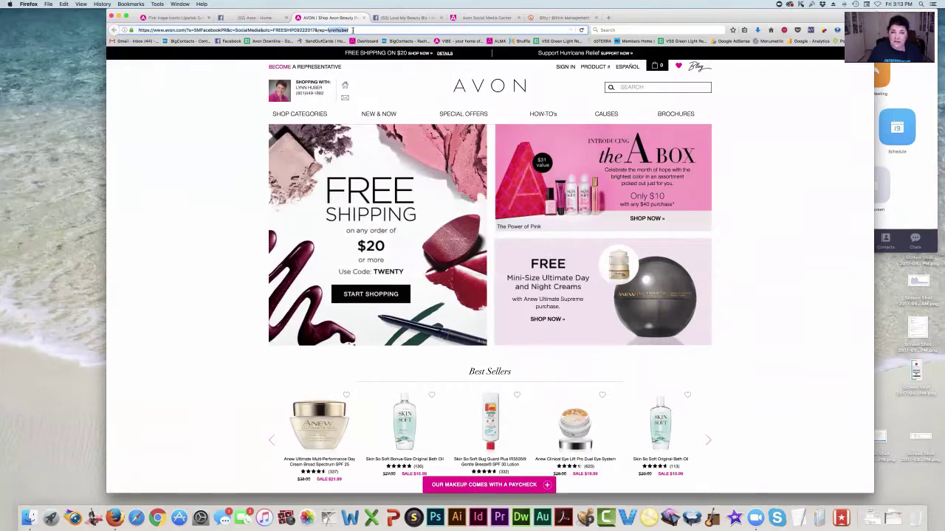
pyautogui.click(561, 18)
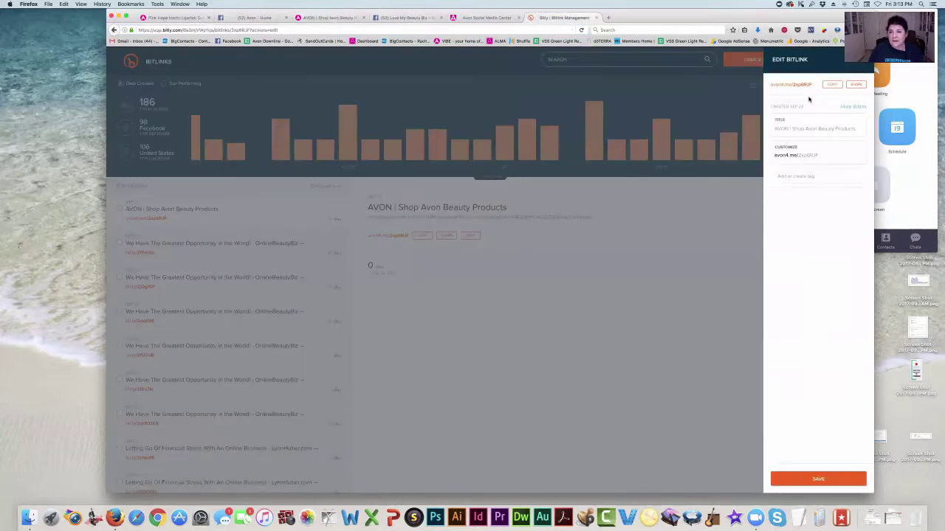
pyautogui.click(822, 477)
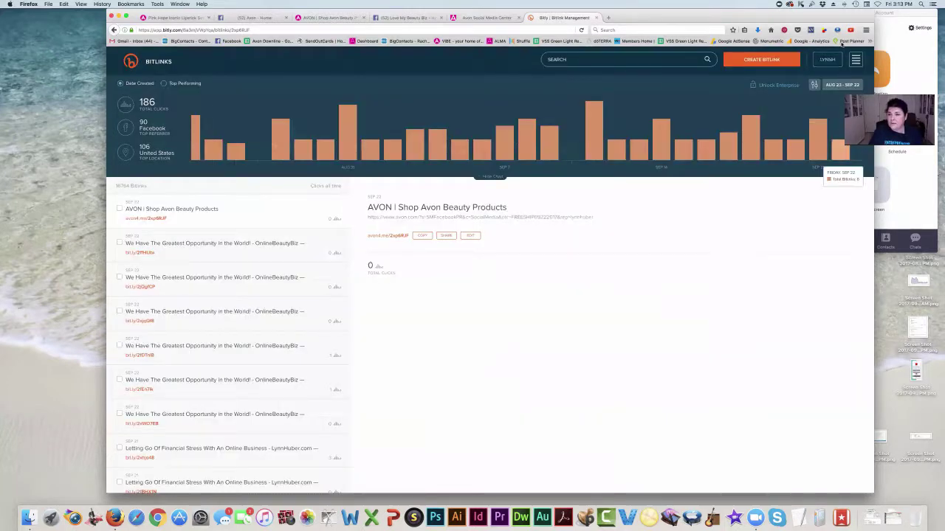
pyautogui.click(751, 59)
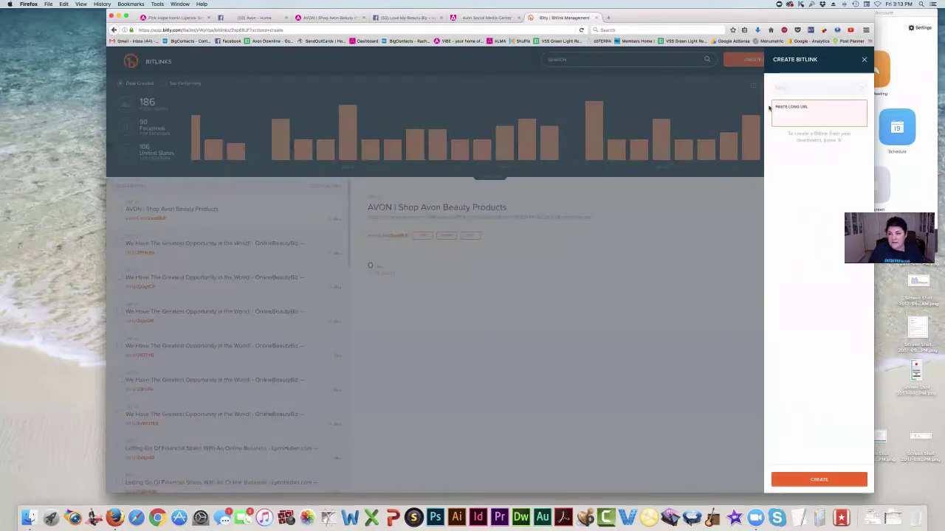
pyautogui.write('http://avon4.me/2xp6RJF')
pyautogui.press('Return')
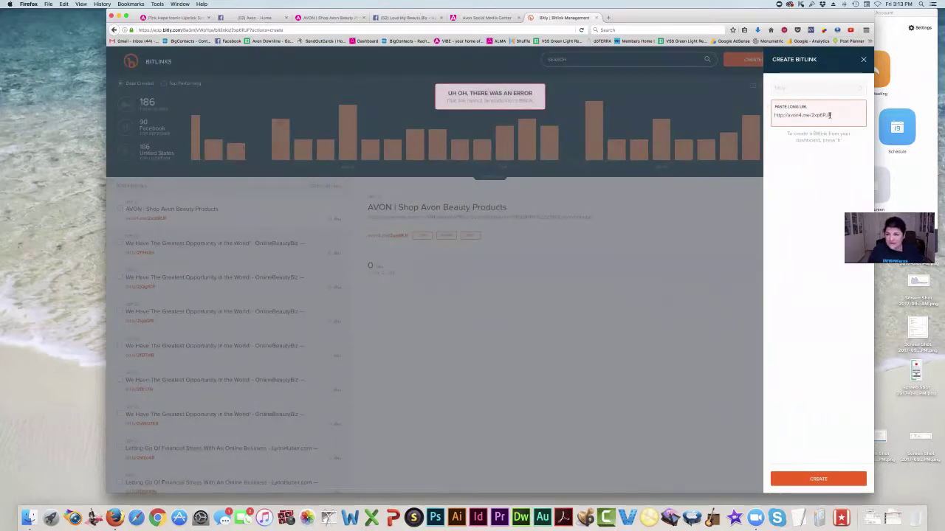
pyautogui.press('BackSpace')
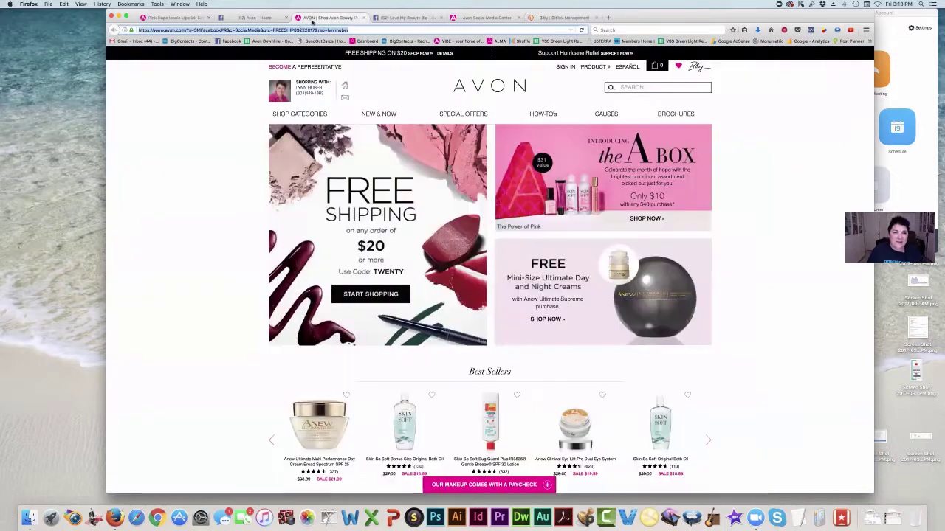
# Step: Copy the Avon page's full address and shorten it to avon4.me/2xp6RJF in Bitly
pyautogui.click(321, 17)
pyautogui.click(301, 30)
pyautogui.press('super+c')
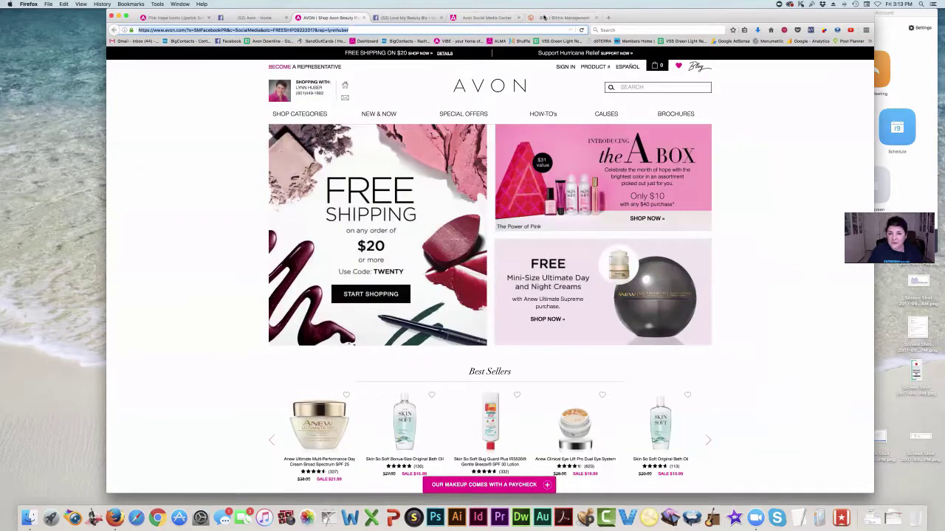
pyautogui.click(546, 17)
pyautogui.press('super+v')
pyautogui.press('Return')
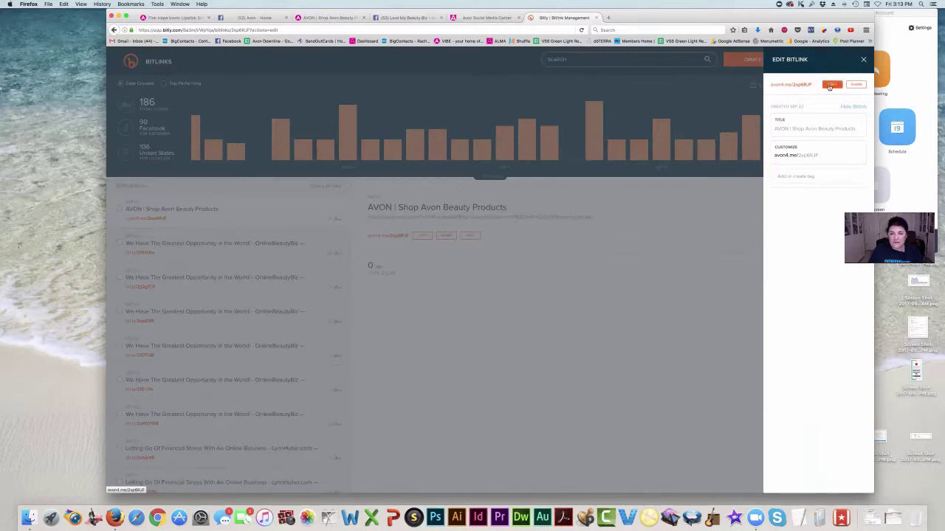
pyautogui.click(400, 18)
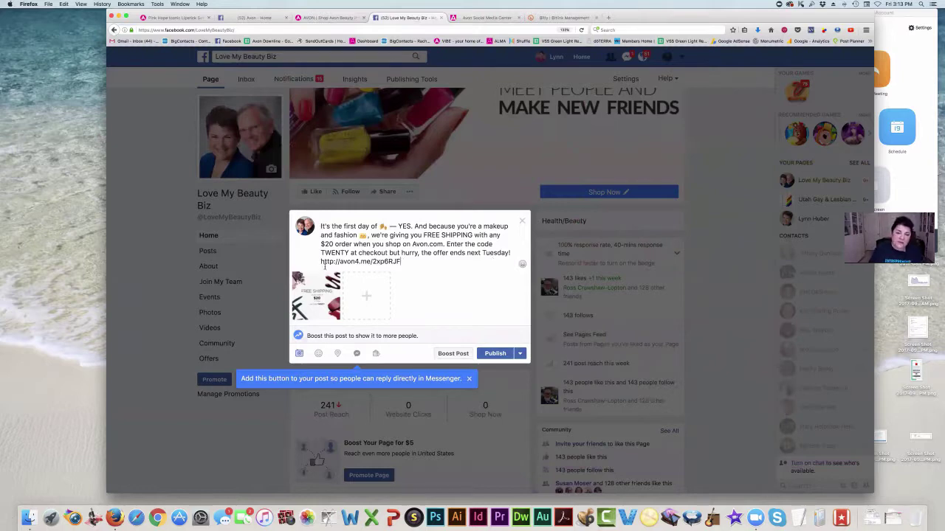
# Step: Publish the free-shipping post as a Regular Post rather than an offer
pyautogui.click(490, 355)
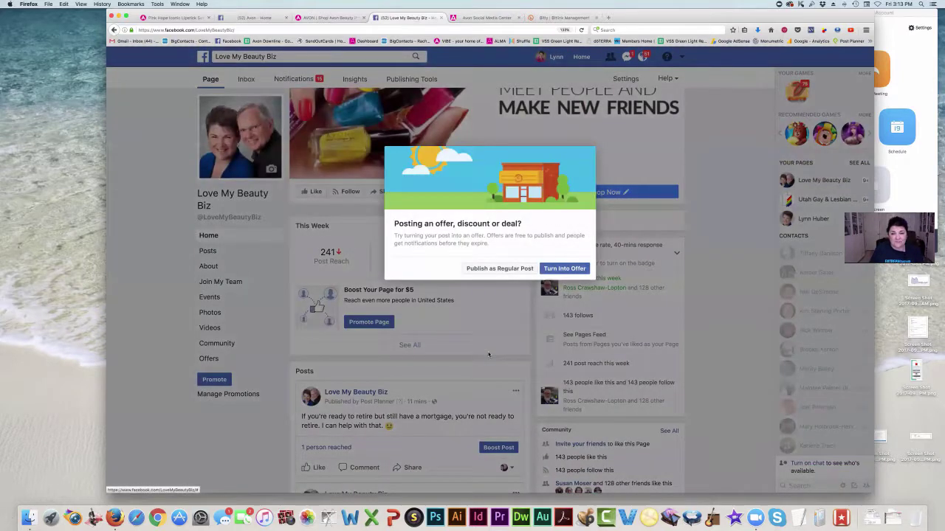
pyautogui.click(498, 268)
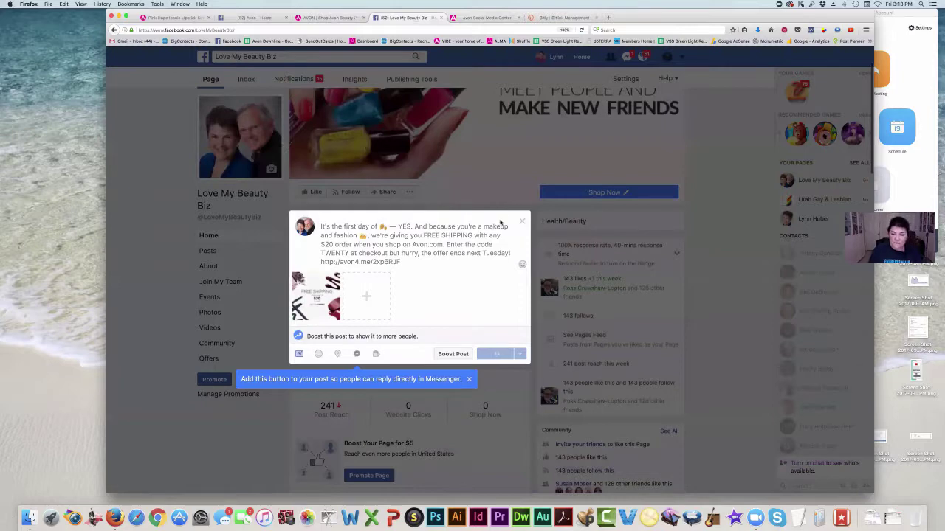
pyautogui.scroll(-5, 500, 221)
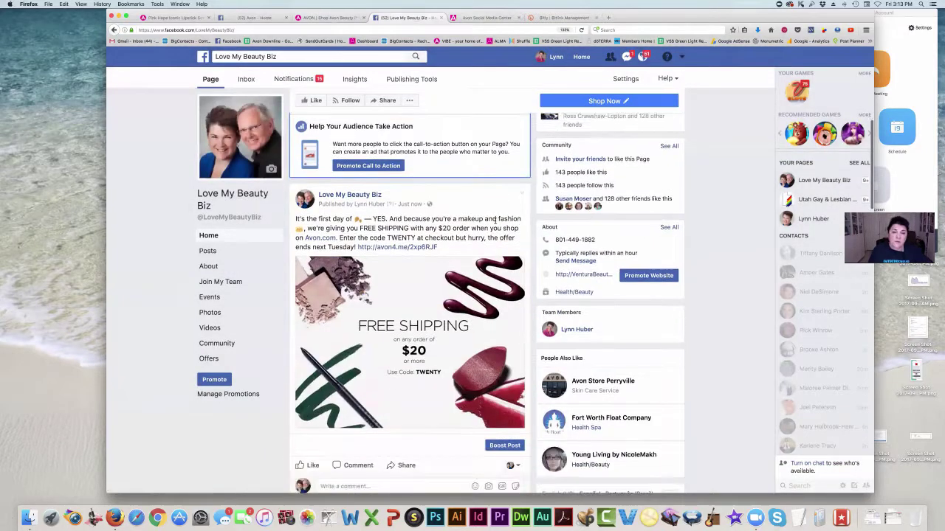
# Step: Test the post's avon4.me link, close the opened Avon shop tab, and return to Avon's post
pyautogui.click(394, 248)
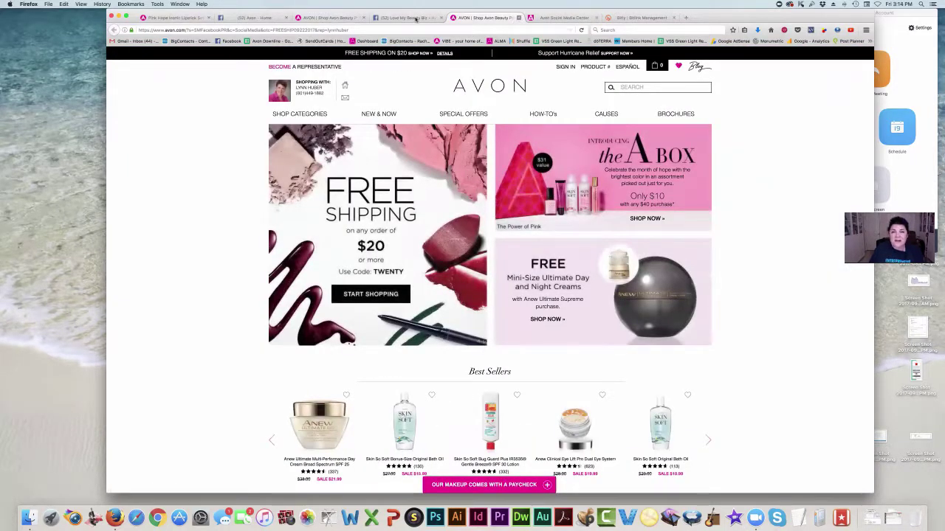
pyautogui.click(519, 17)
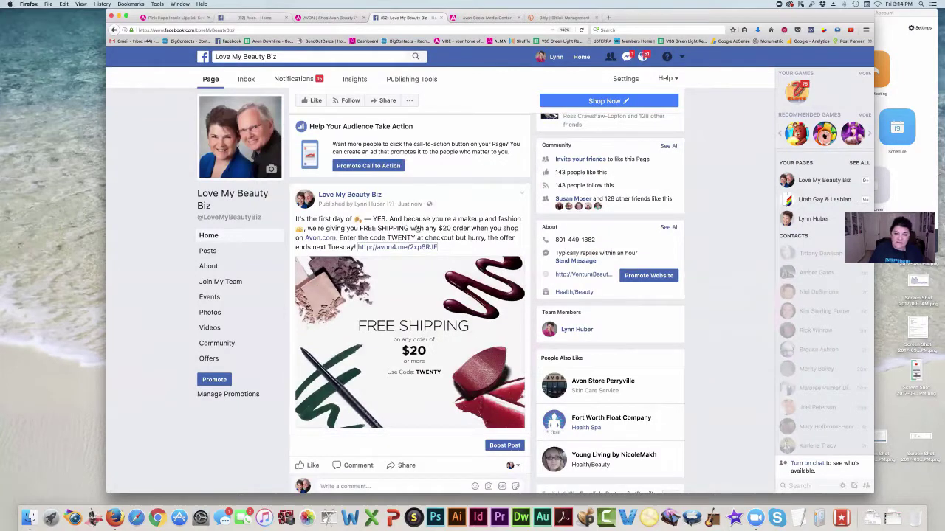
pyautogui.hotkey('ctrl', 'shift', 'Tab')
pyautogui.hotkey('ctrl', 'shift', 'Tab')
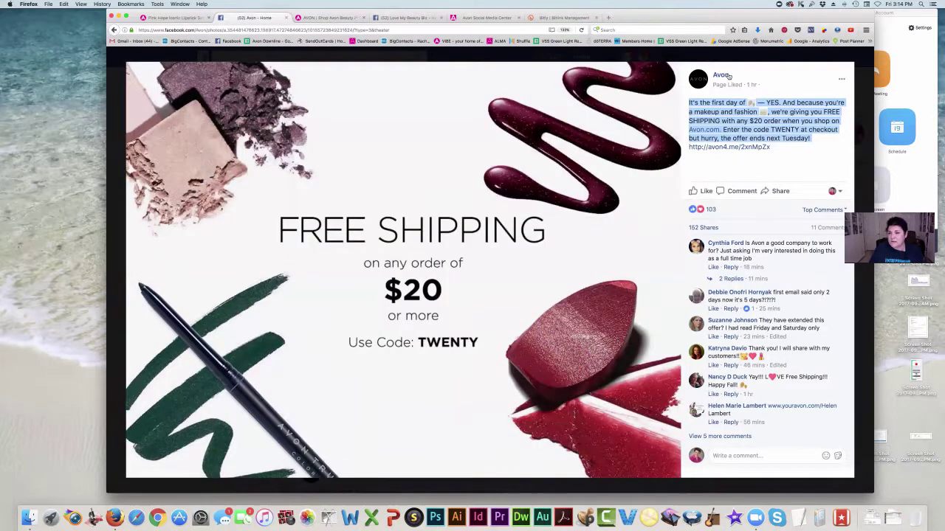
# Step: Close the photo viewer and scroll Avon's feed down to the fashion and makeup video post
pyautogui.click(827, 73)
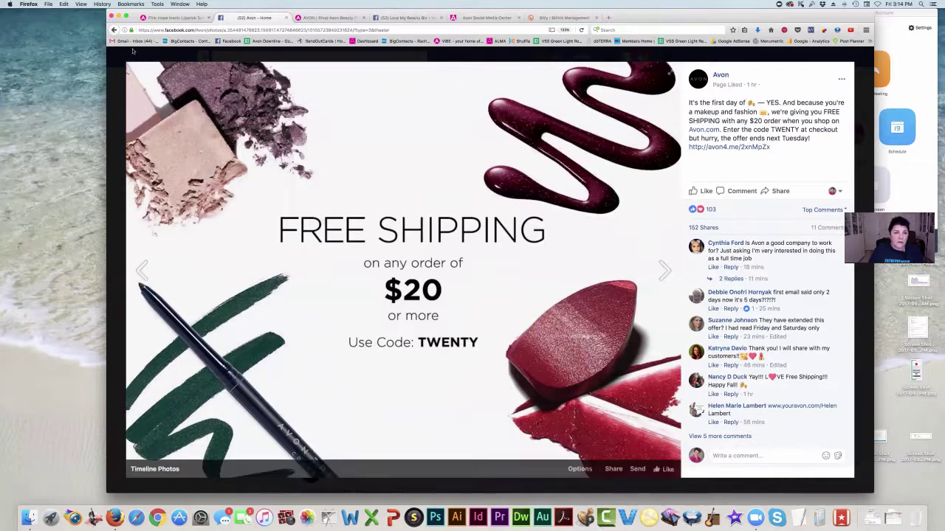
pyautogui.click(814, 64)
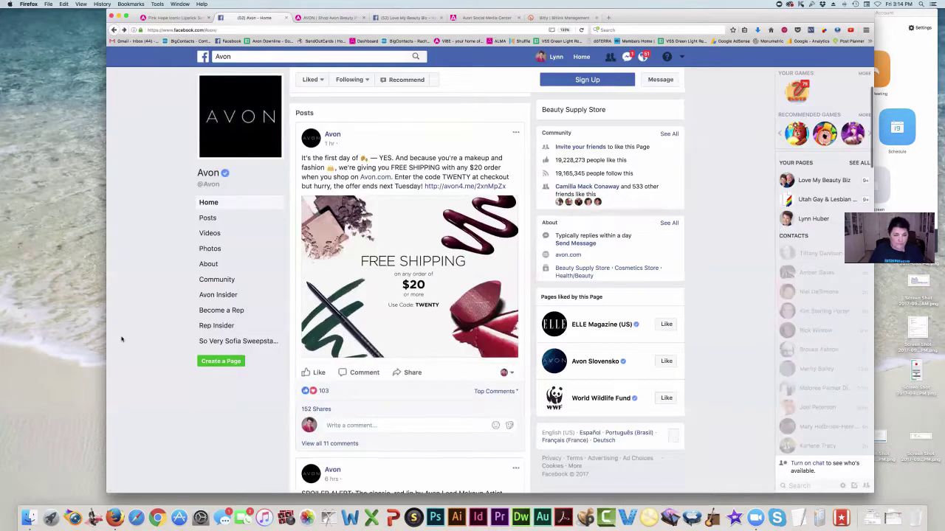
pyautogui.scroll(-8, 358, 178)
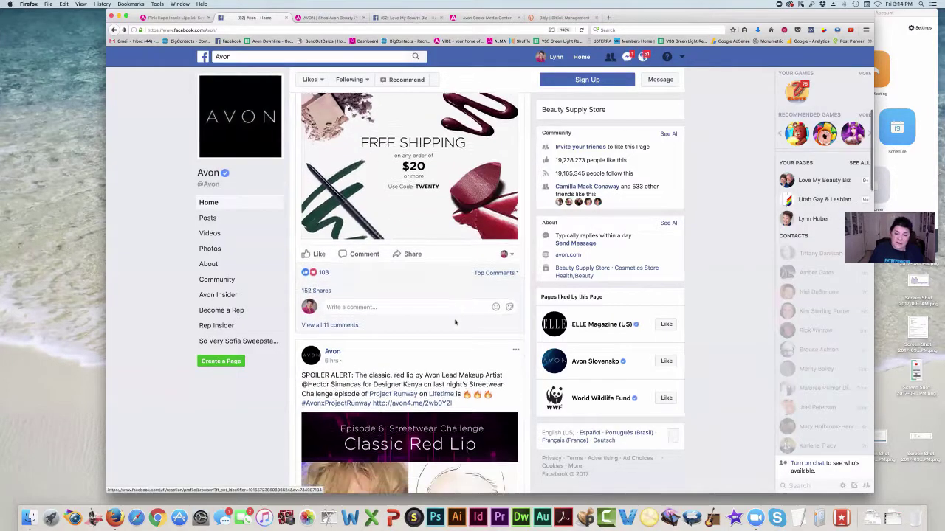
pyautogui.scroll(-7, 423, 288)
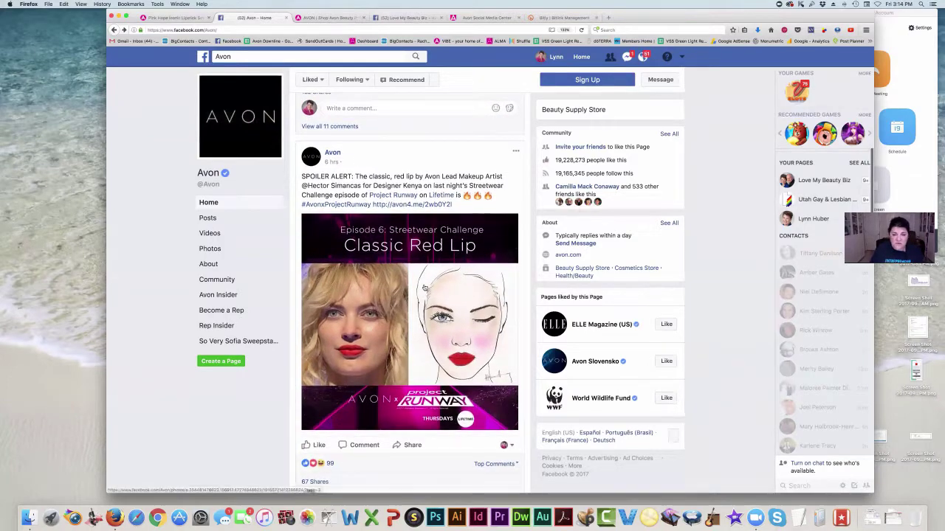
pyautogui.scroll(-15, 423, 288)
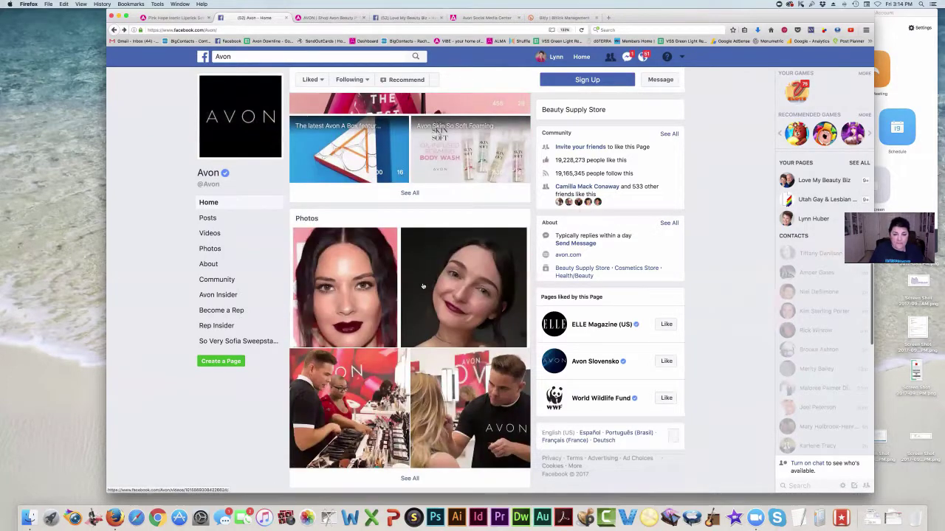
pyautogui.scroll(-2, 422, 287)
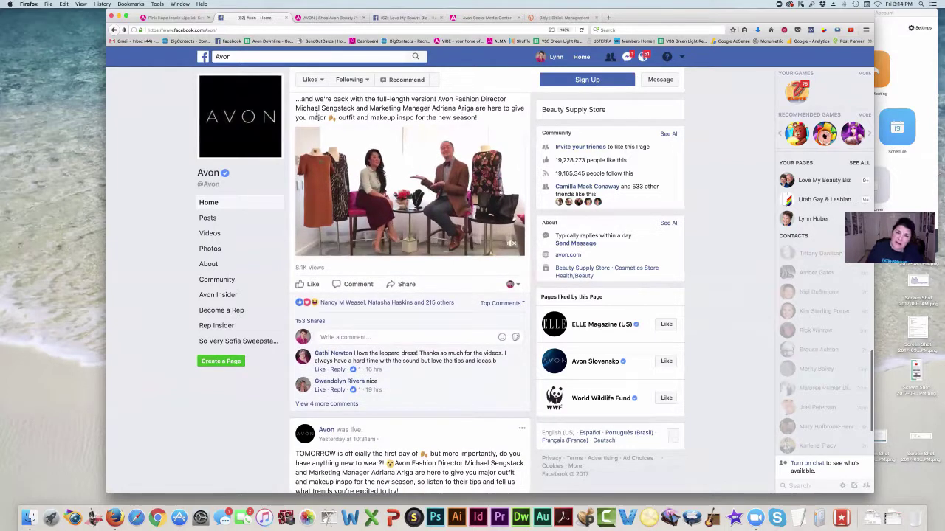
pyautogui.click(407, 285)
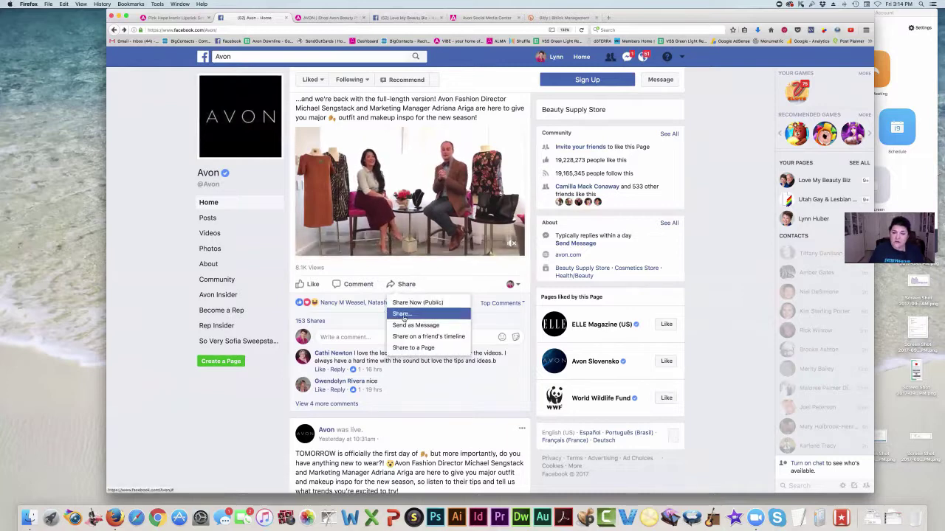
pyautogui.click(403, 314)
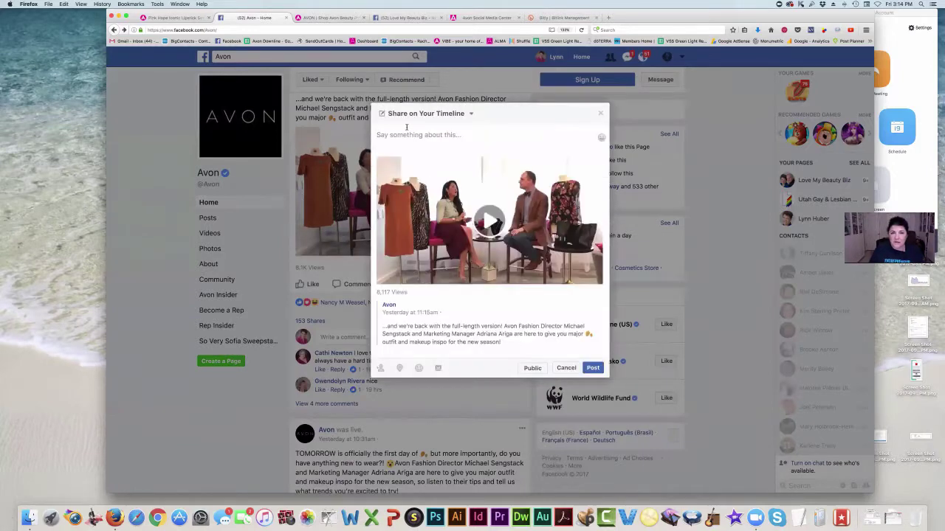
pyautogui.click(430, 115)
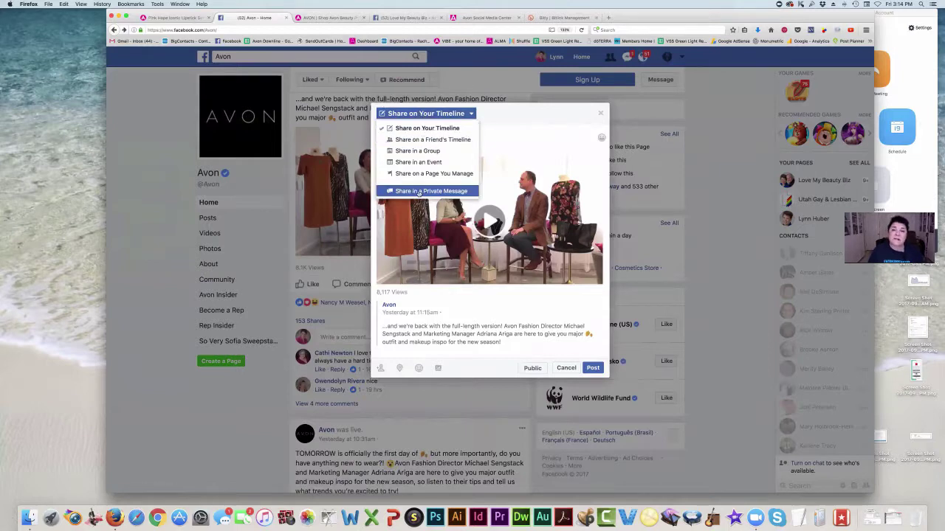
pyautogui.click(512, 122)
pyautogui.click(566, 368)
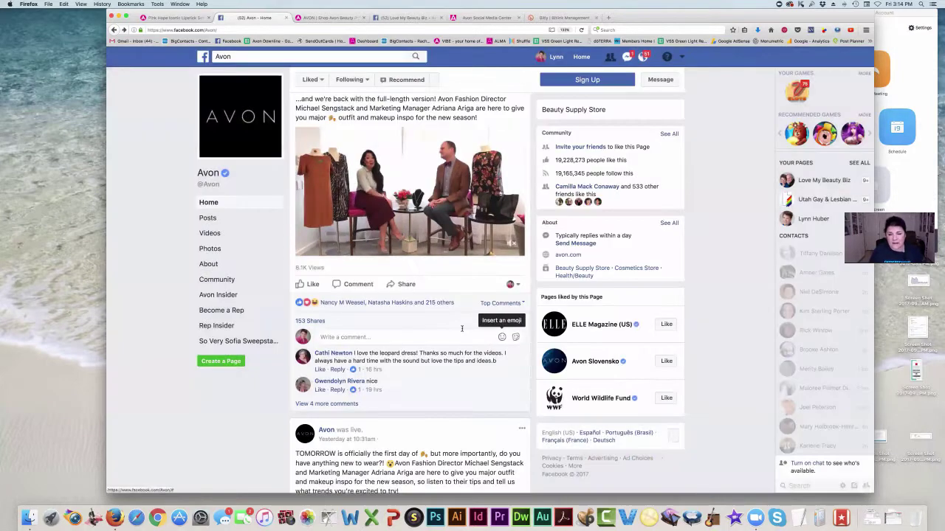
pyautogui.scroll(-5, 446, 302)
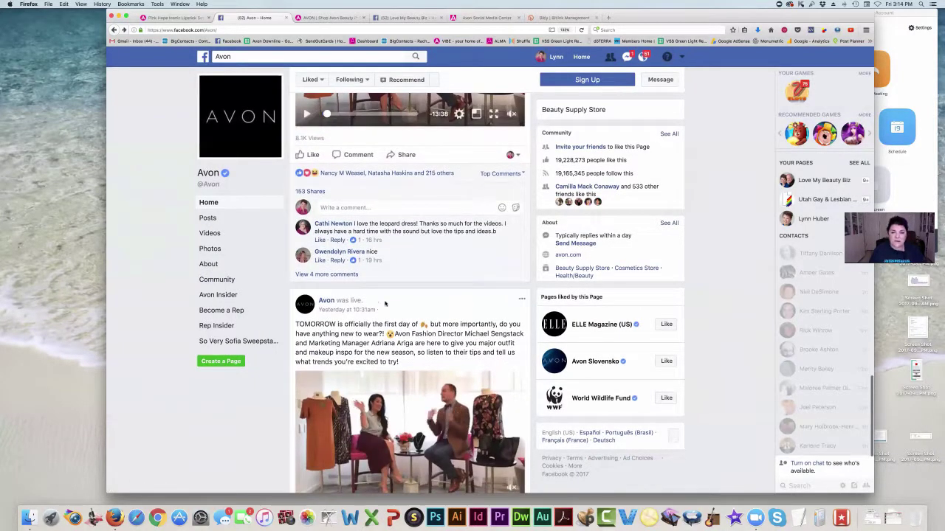
pyautogui.scroll(-2, 370, 303)
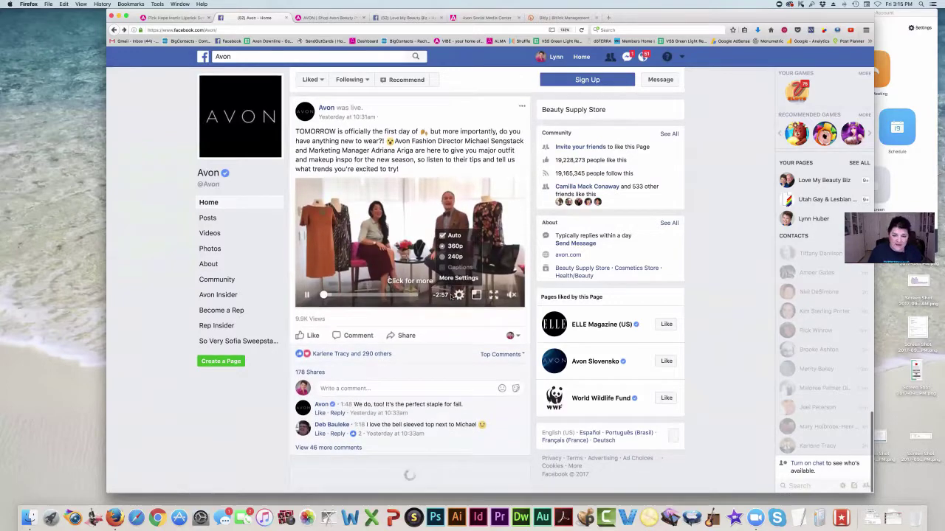
pyautogui.scroll(-10, 458, 332)
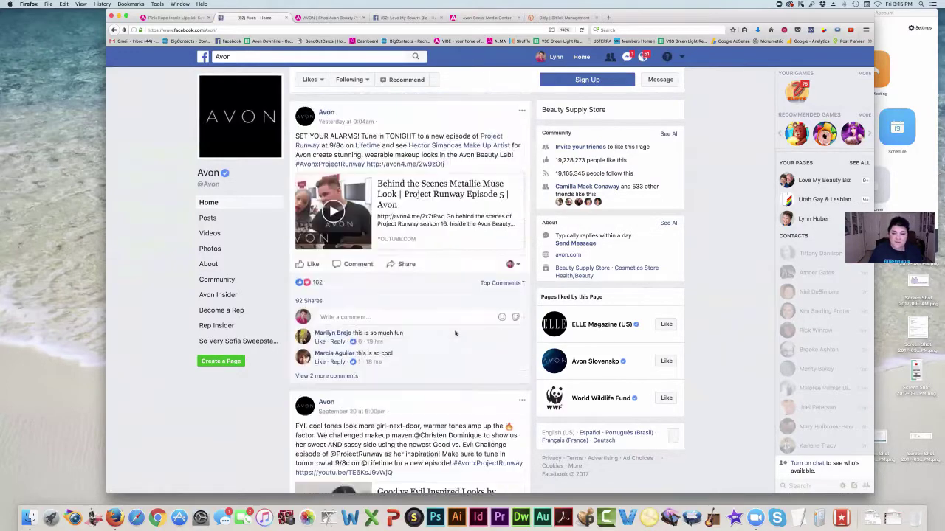
pyautogui.scroll(2, 455, 332)
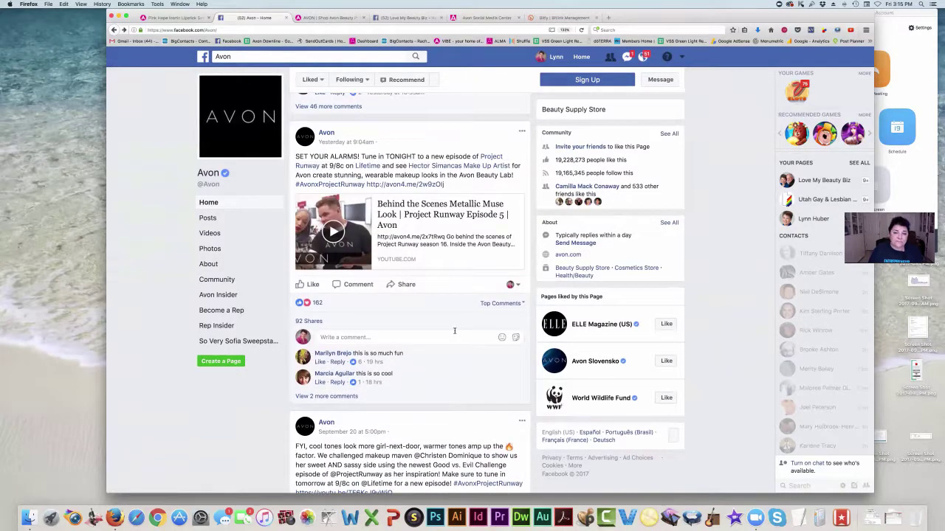
pyautogui.scroll(2, 455, 332)
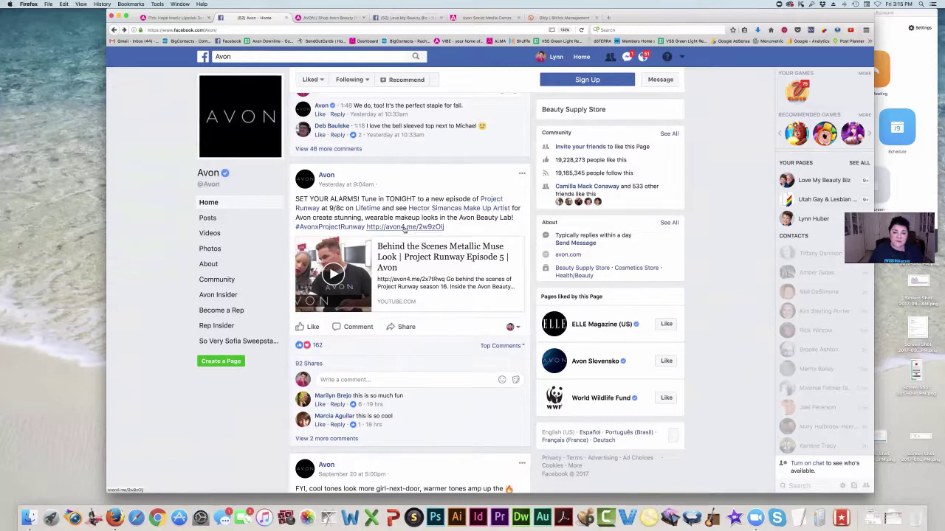
pyautogui.click(404, 227)
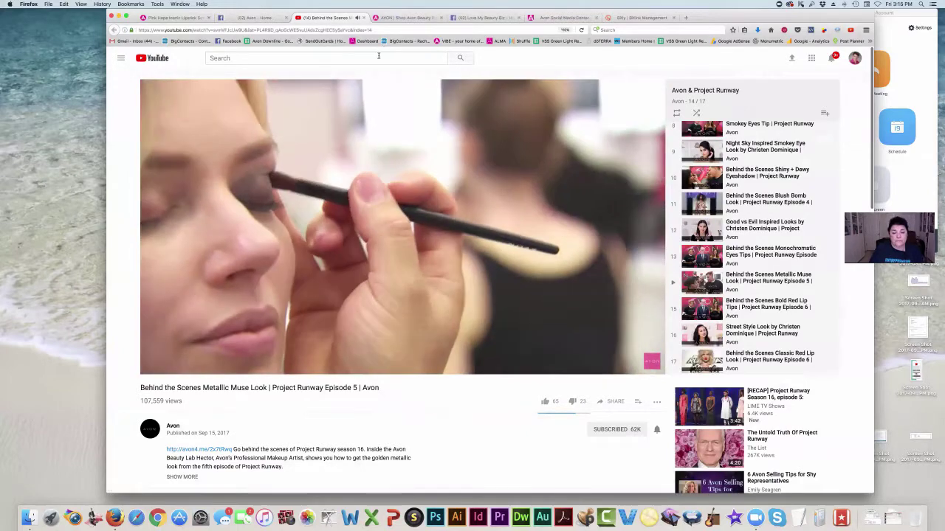
pyautogui.click(362, 18)
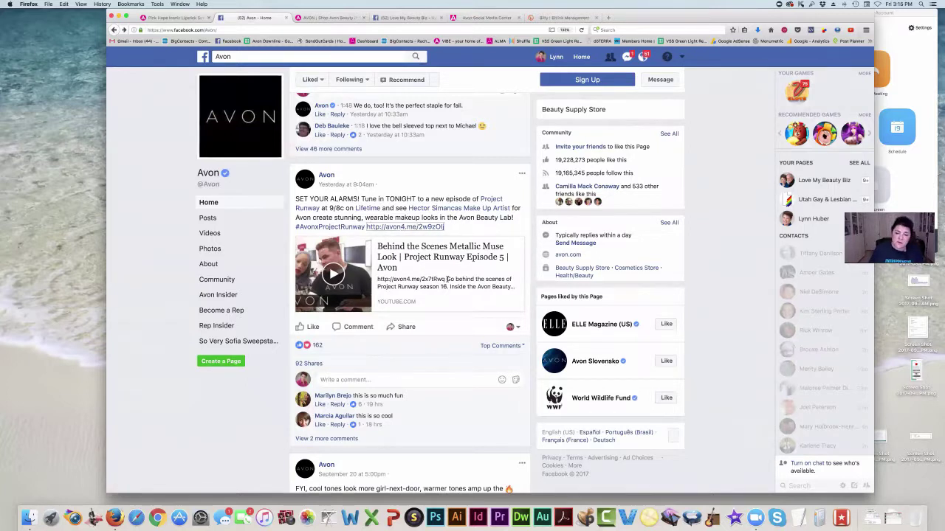
# Step: Open the bracelet post's avon4.me link to the Pink Hope Patterned Medium Bangle page and select its URL
pyautogui.click(405, 327)
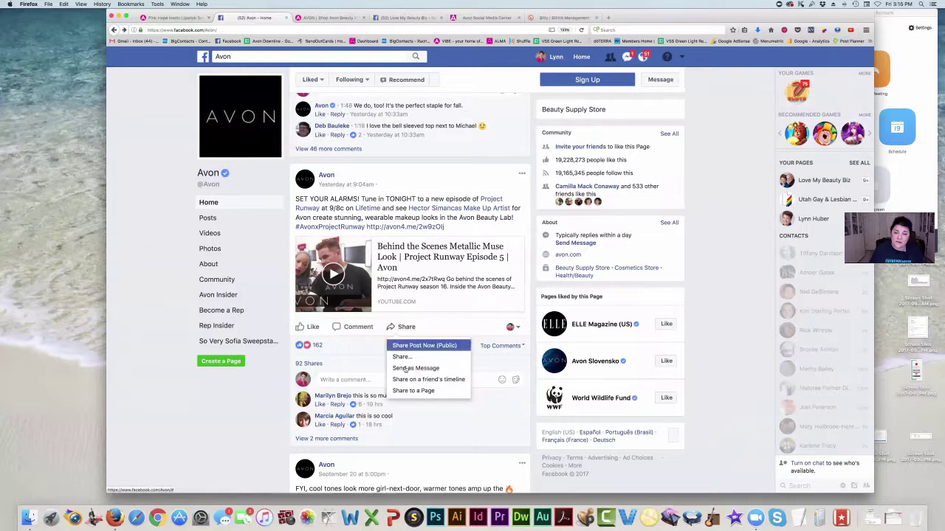
pyautogui.scroll(-5, 410, 268)
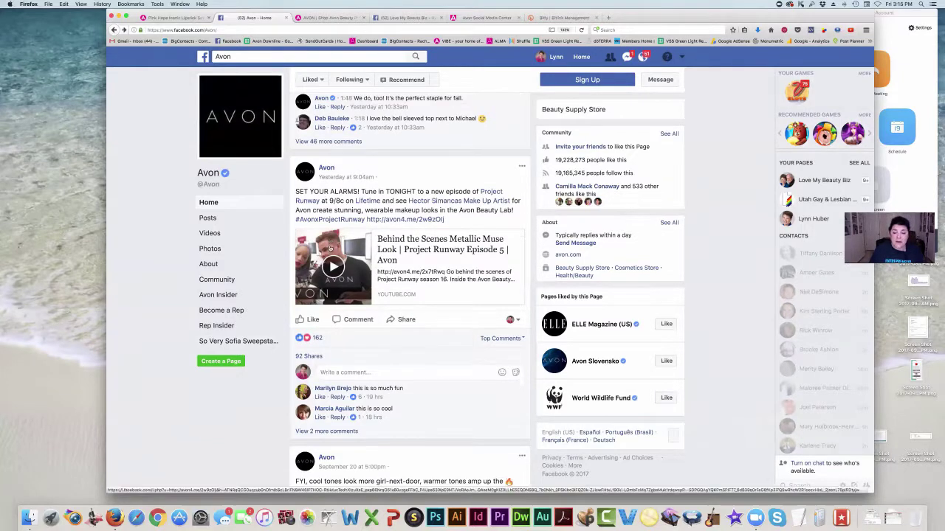
pyautogui.scroll(-10, 421, 275)
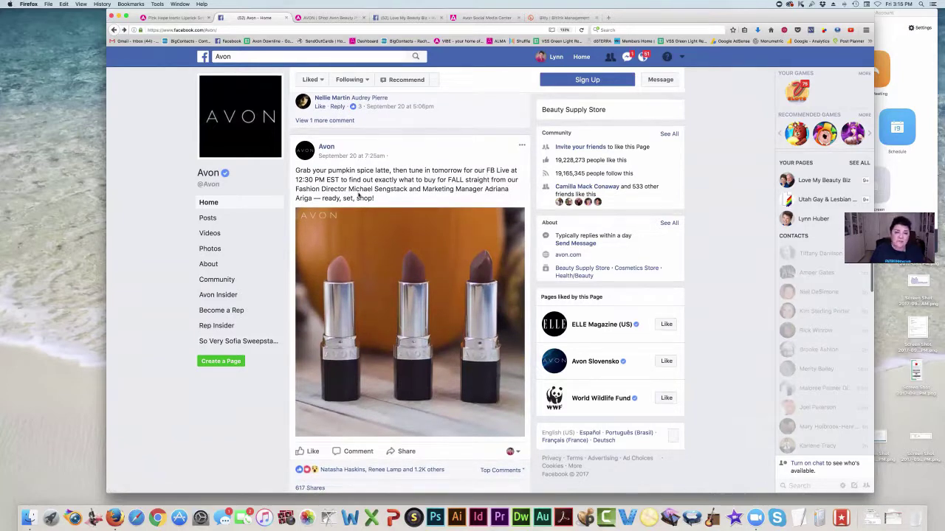
pyautogui.scroll(-6, 419, 181)
pyautogui.scroll(-5, 435, 310)
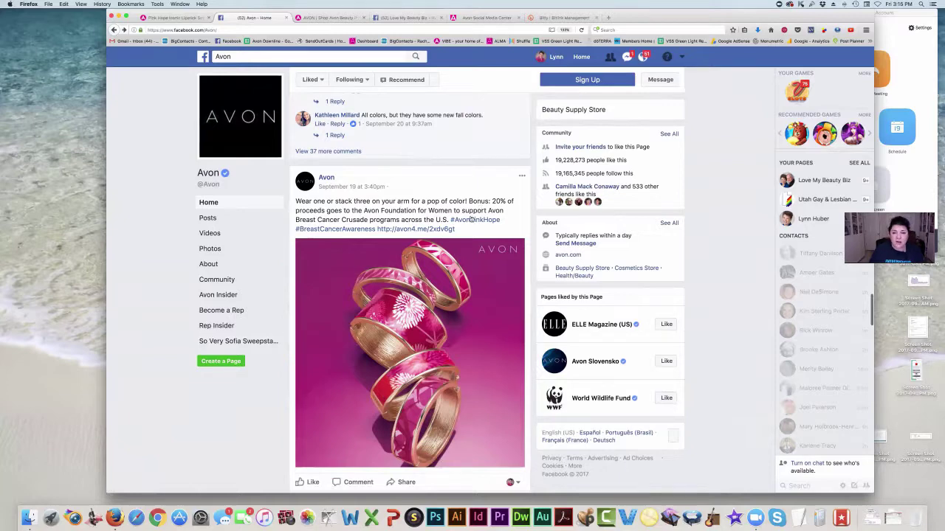
pyautogui.click(407, 230)
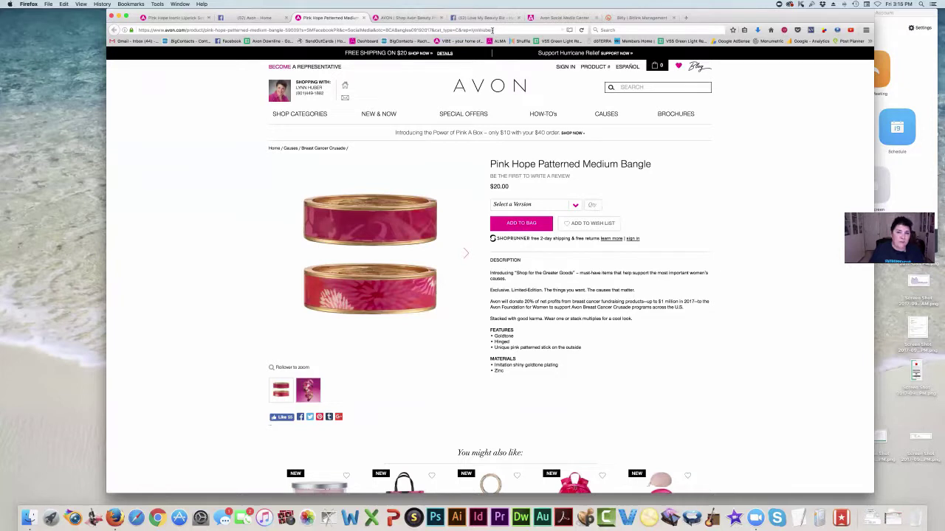
pyautogui.click(335, 29)
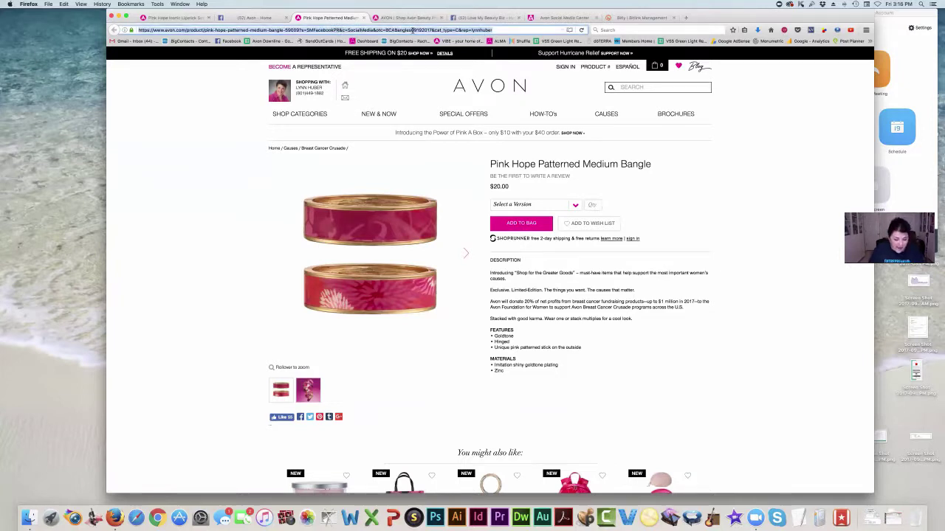
# Step: Shorten the Pink Hope Patterned Medium Bangle product URL into a new avon4.me bitlink in Bitly
pyautogui.click(612, 18)
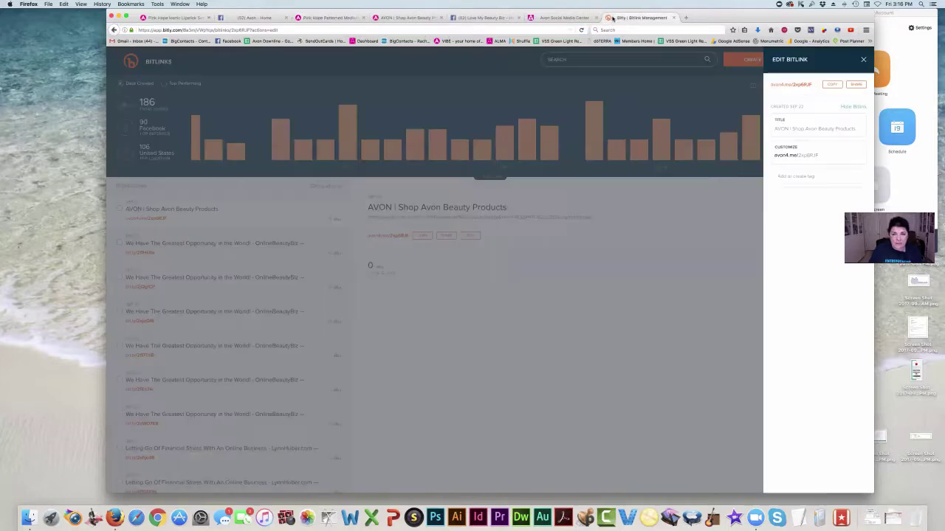
pyautogui.click(864, 62)
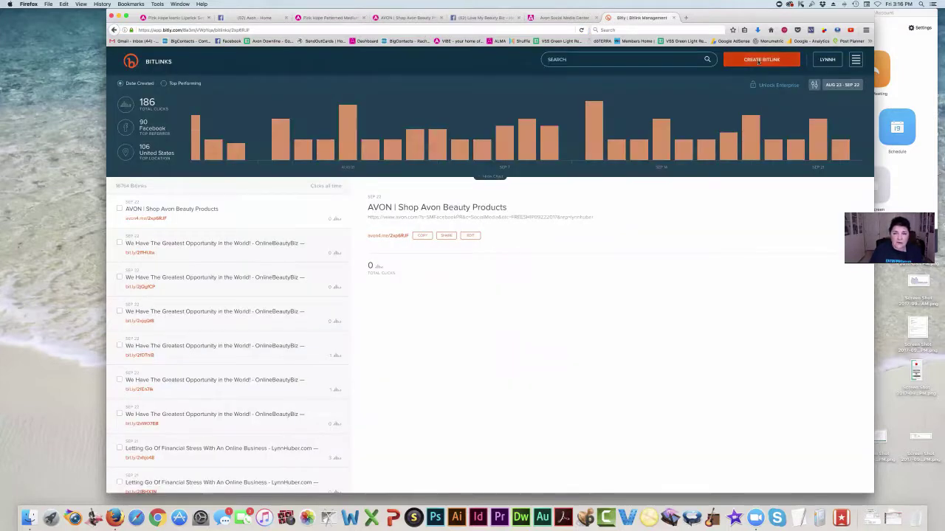
pyautogui.click(758, 61)
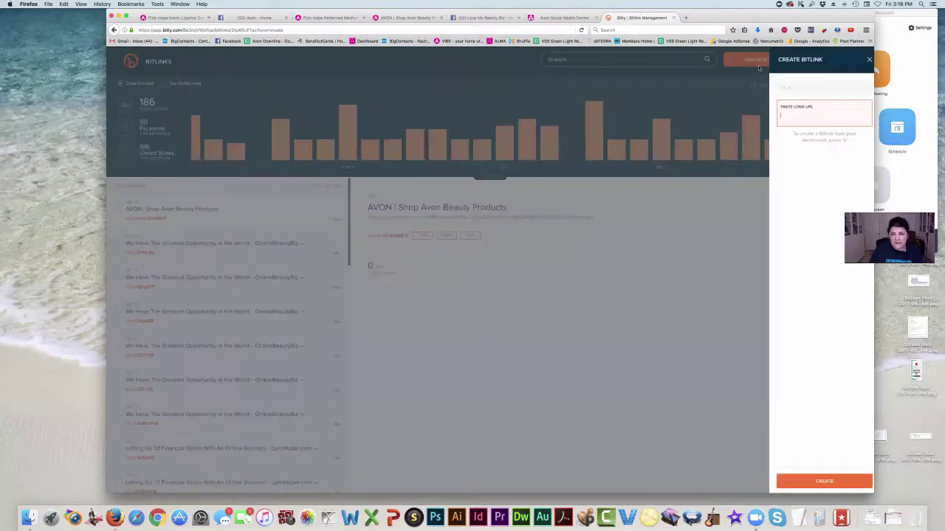
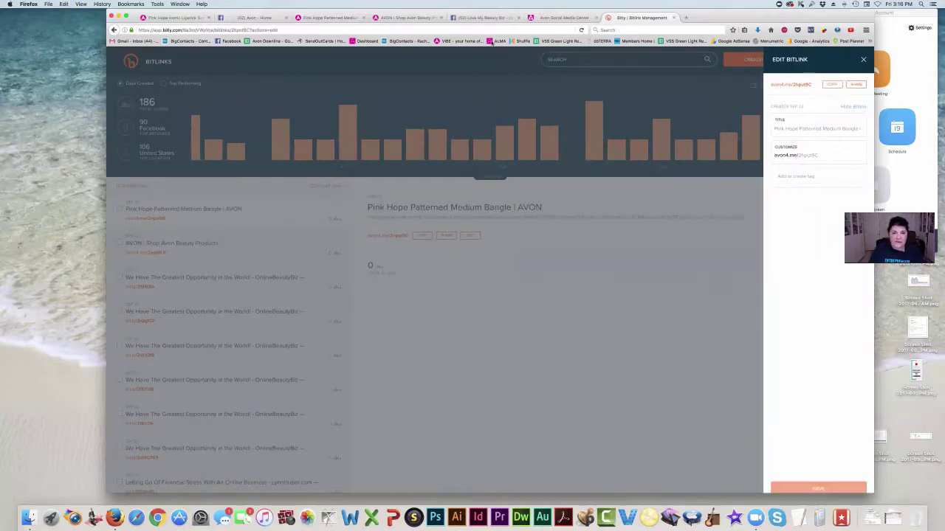
pyautogui.click(484, 17)
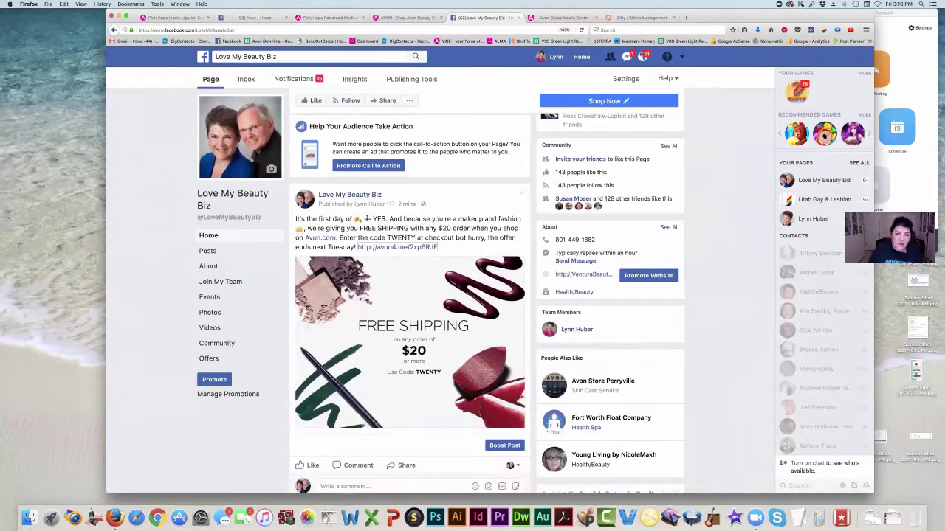
# Step: Select Avon's bracelet post text and hashtags through #BreastCancerAwareness, excluding its original link
pyautogui.scroll(5, 344, 114)
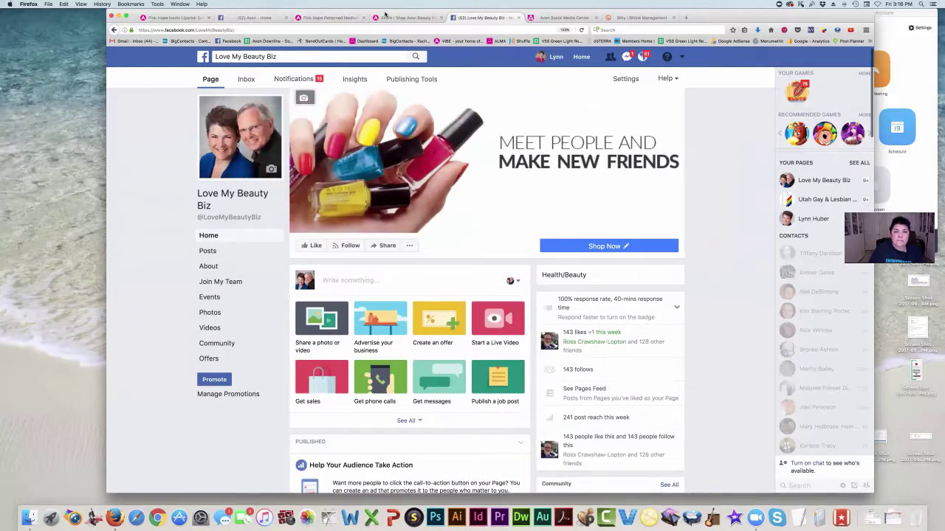
pyautogui.click(251, 17)
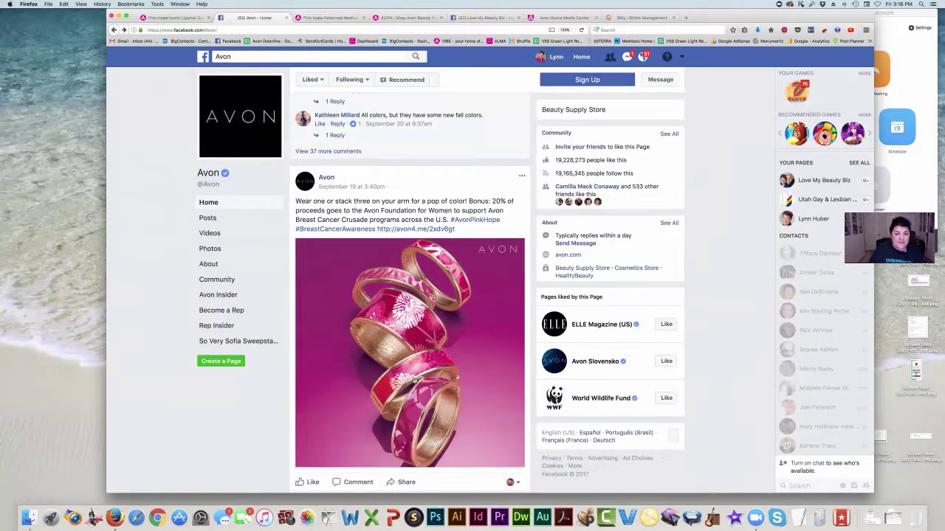
pyautogui.moveTo(295, 201); pyautogui.dragTo(376, 229)
pyautogui.press('super+c')
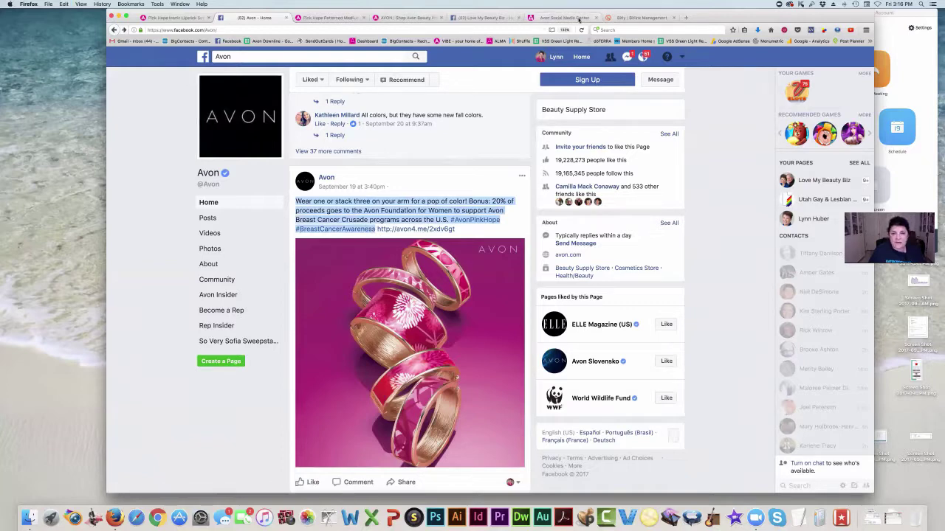
# Step: Start a new Love My Beauty Biz post containing the pasted Avon bracelet text and hashtags
pyautogui.click(464, 18)
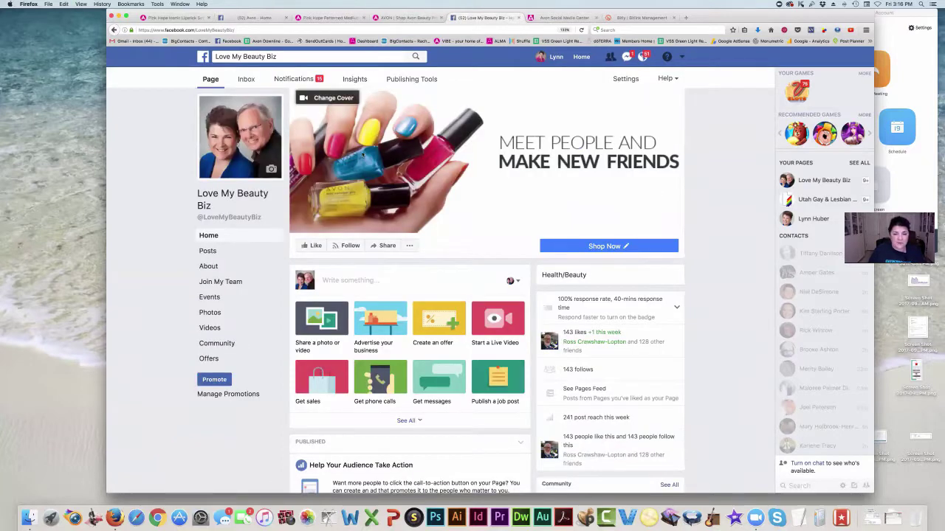
pyautogui.click(359, 280)
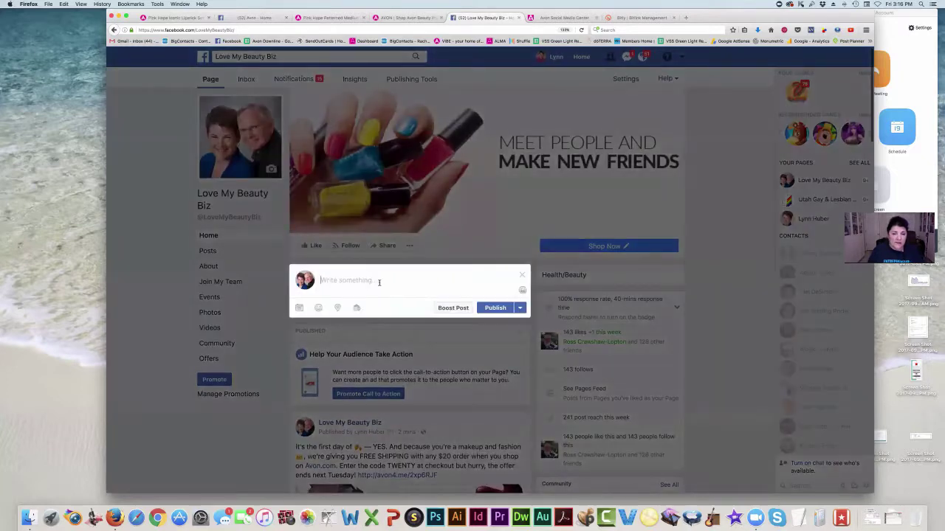
pyautogui.press('super+v')
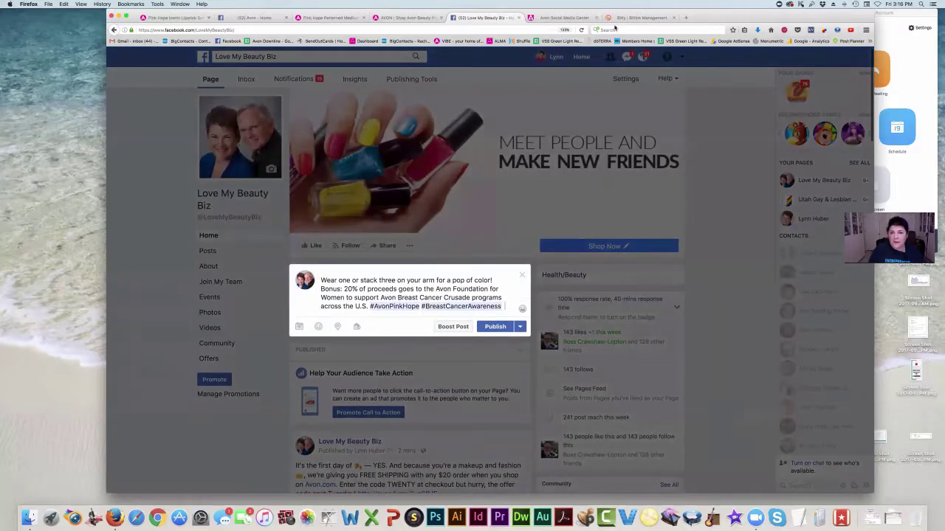
# Step: Append the avon4.me/2hput9C short link from Bitly to the end of the draft
pyautogui.click(616, 17)
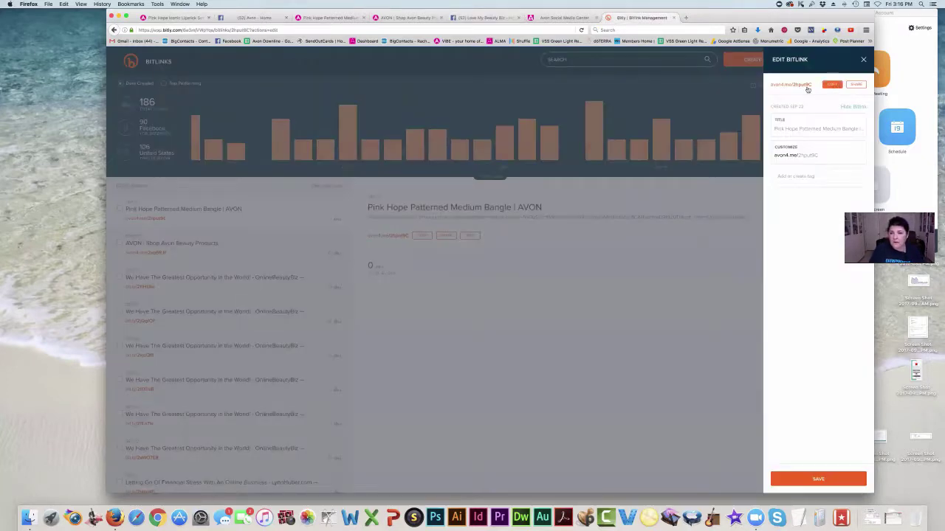
pyautogui.click(481, 18)
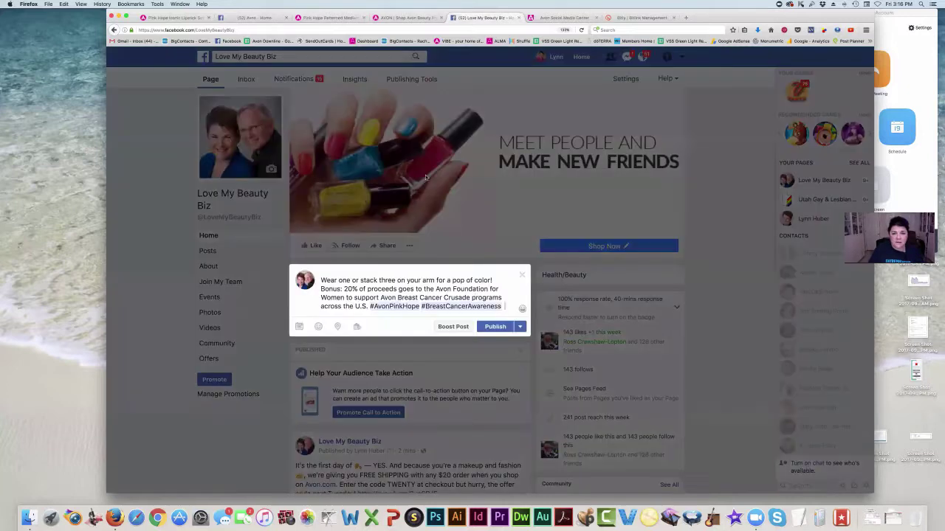
pyautogui.write('http://avon4.me/2hput9C')
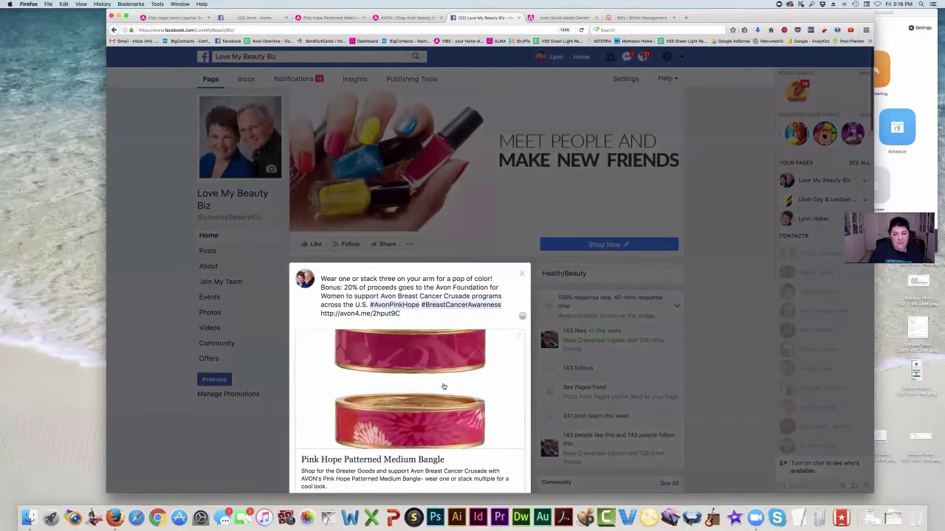
pyautogui.scroll(-3, 416, 384)
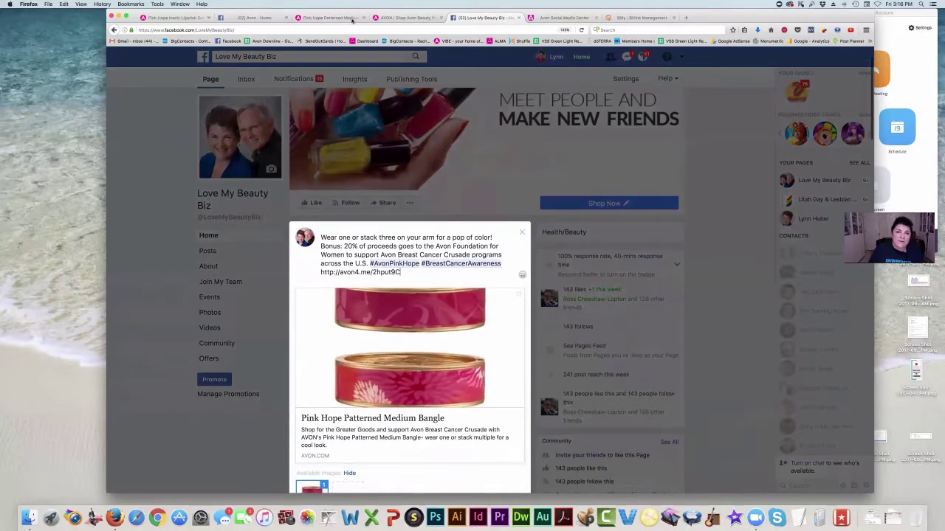
pyautogui.click(327, 18)
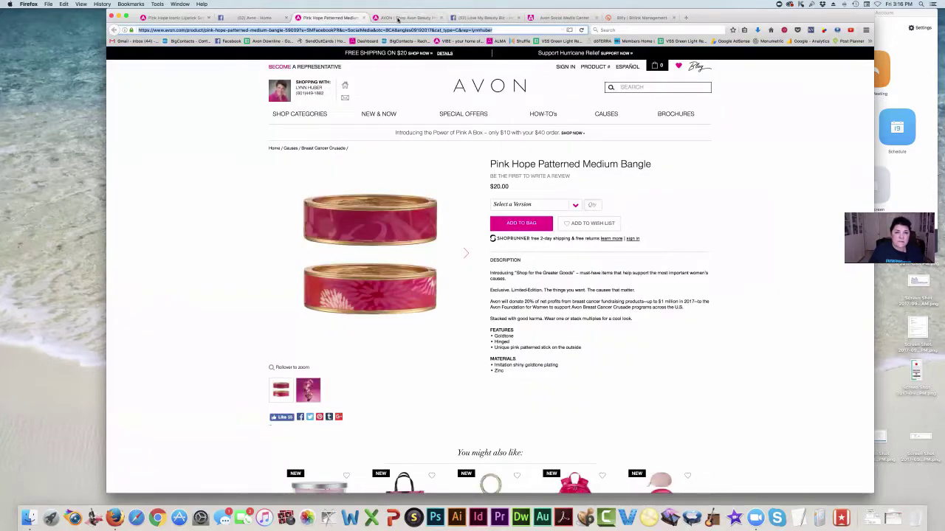
# Step: Back on Avon's Facebook page, enlarge the pink bracelet post's photo in the viewer
pyautogui.click(392, 17)
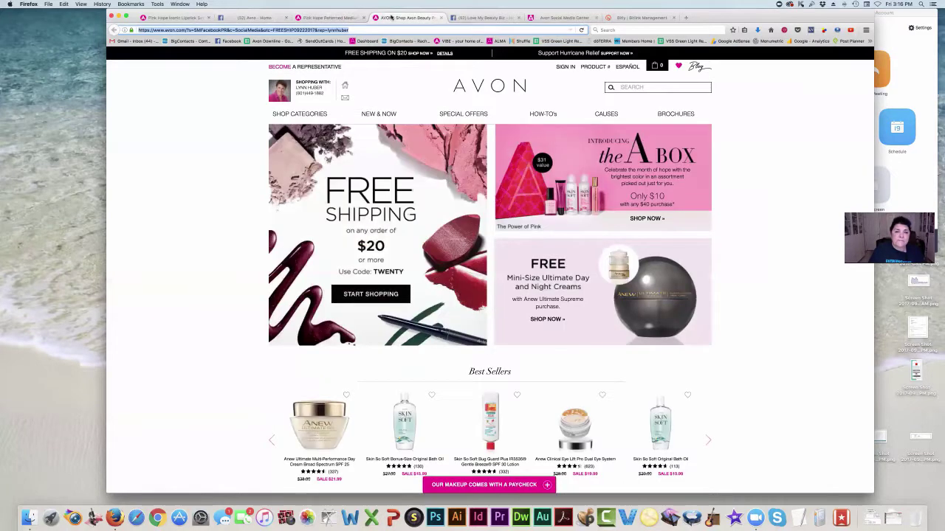
pyautogui.press('super+2')
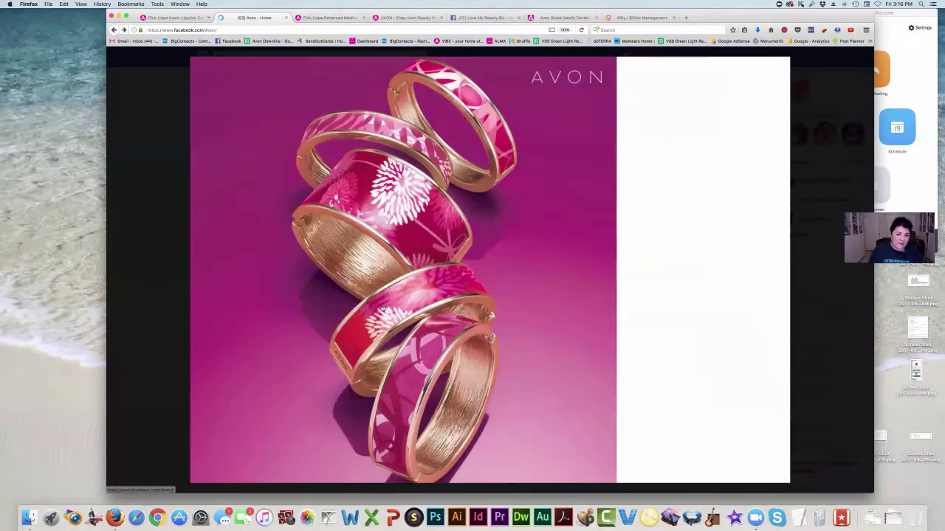
pyautogui.click(394, 318)
# Step: Save the bracelet photo to the Desktop as BreastCancerBracelets.jpg with Save Image As
pyautogui.rightClick(417, 242)
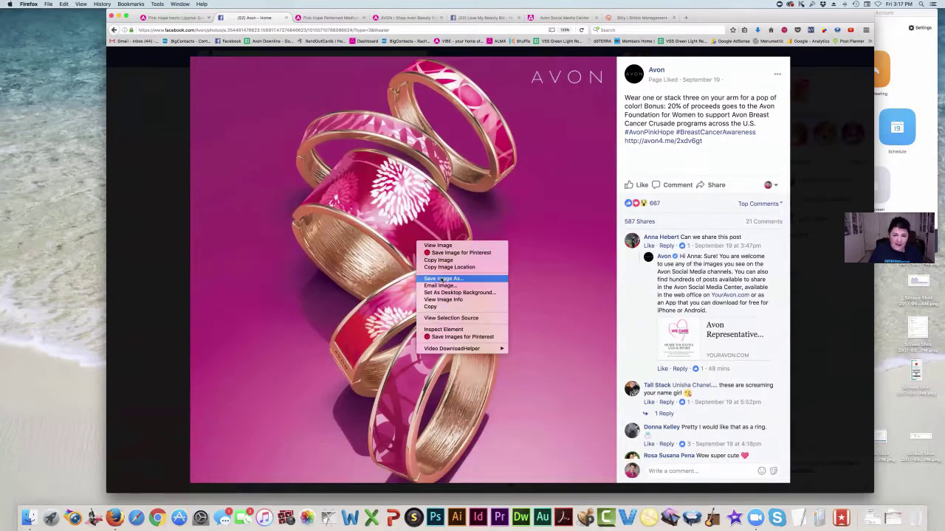
pyautogui.click(440, 279)
pyautogui.click(440, 279)
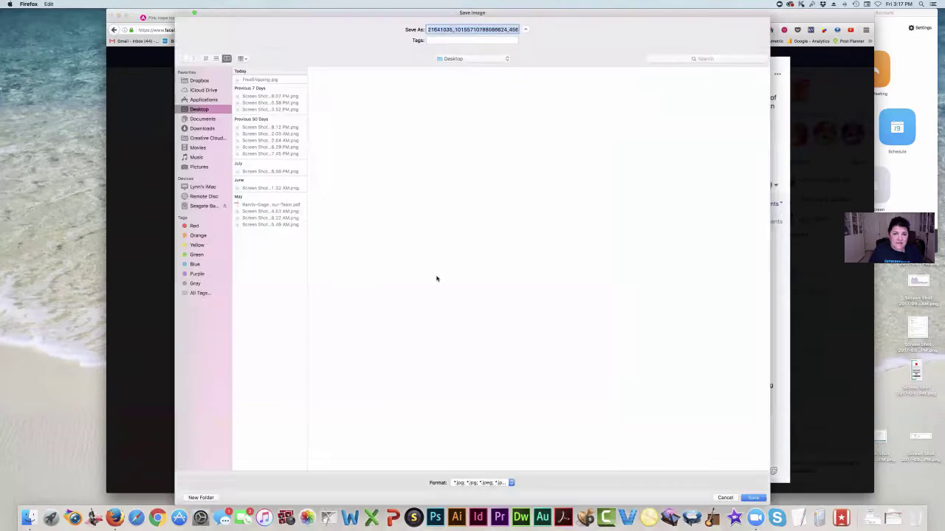
pyautogui.write('BreastCancerBracelets.jpg')
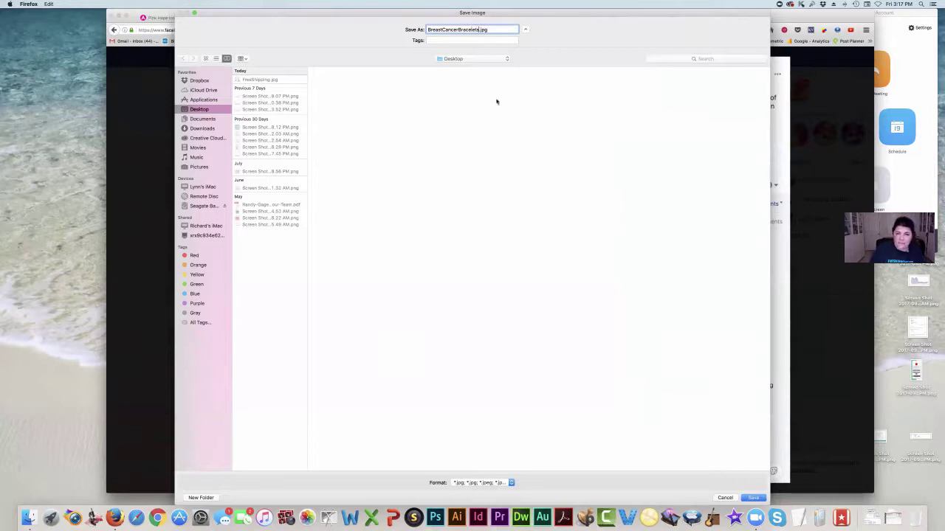
pyautogui.click(754, 498)
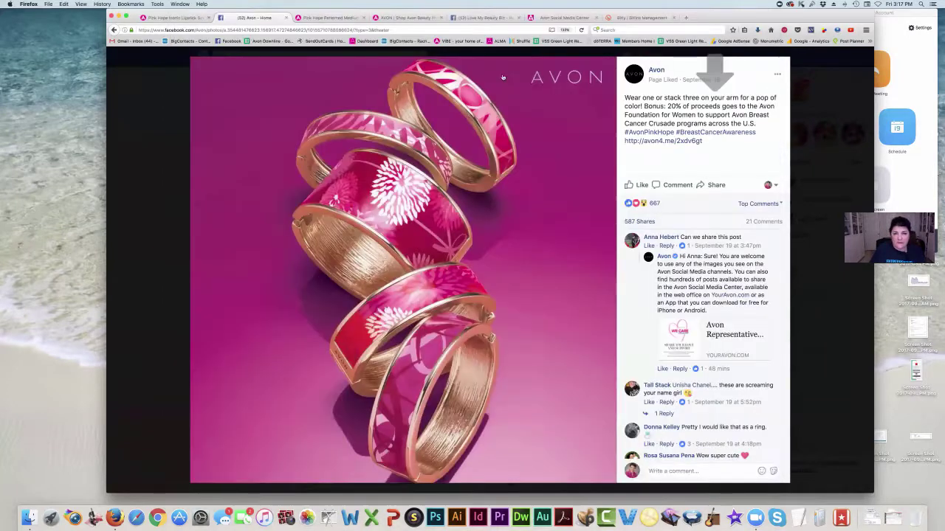
pyautogui.click(480, 17)
# Step: Upload BreastCancerBracelets.jpg as a second image in the draft's link-preview carousel
pyautogui.scroll(-1, 383, 361)
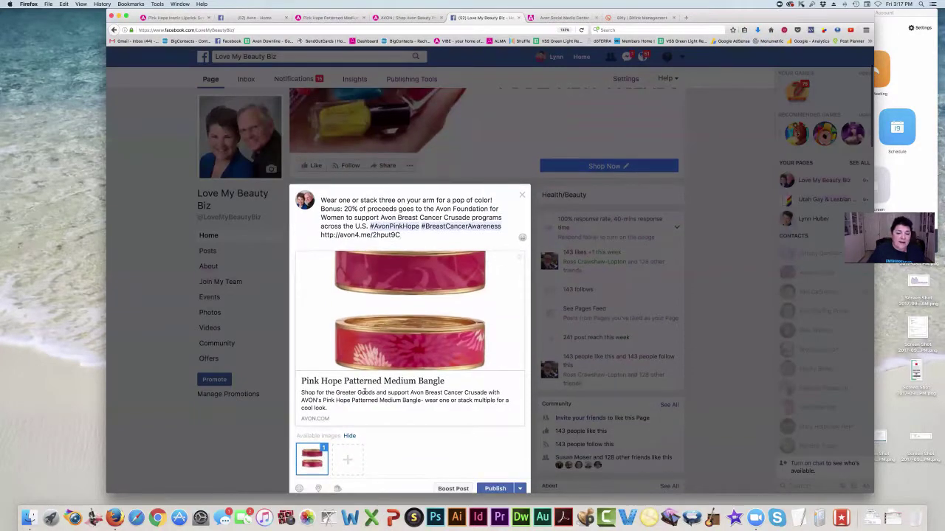
pyautogui.scroll(-3, 374, 362)
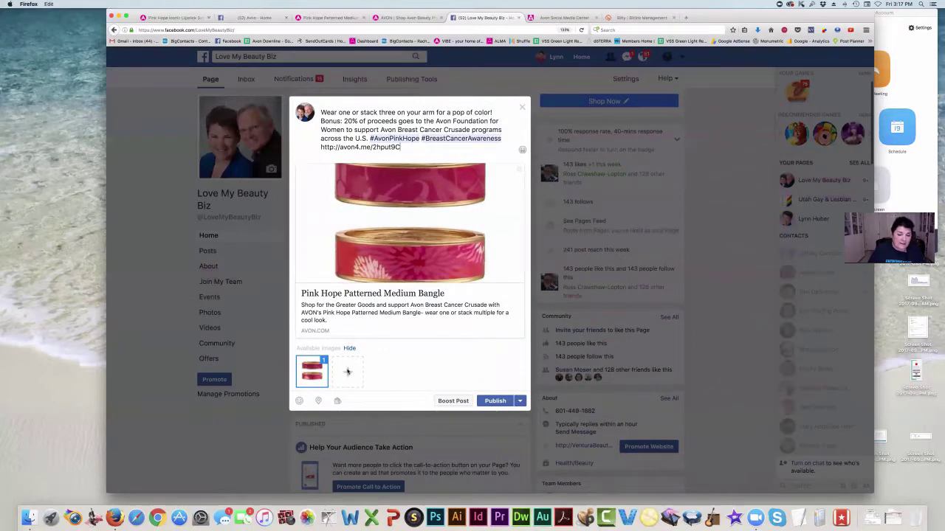
pyautogui.click(348, 371)
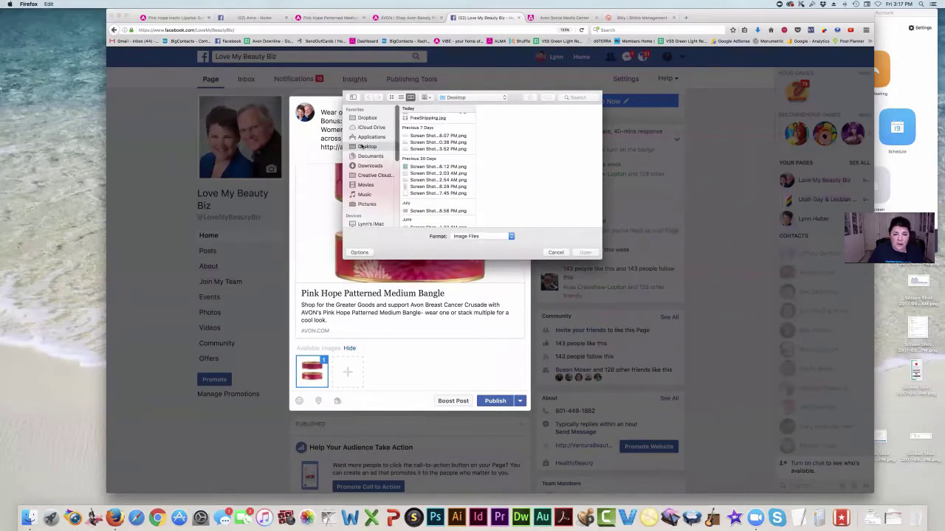
pyautogui.scroll(2, 426, 140)
pyautogui.click(435, 117)
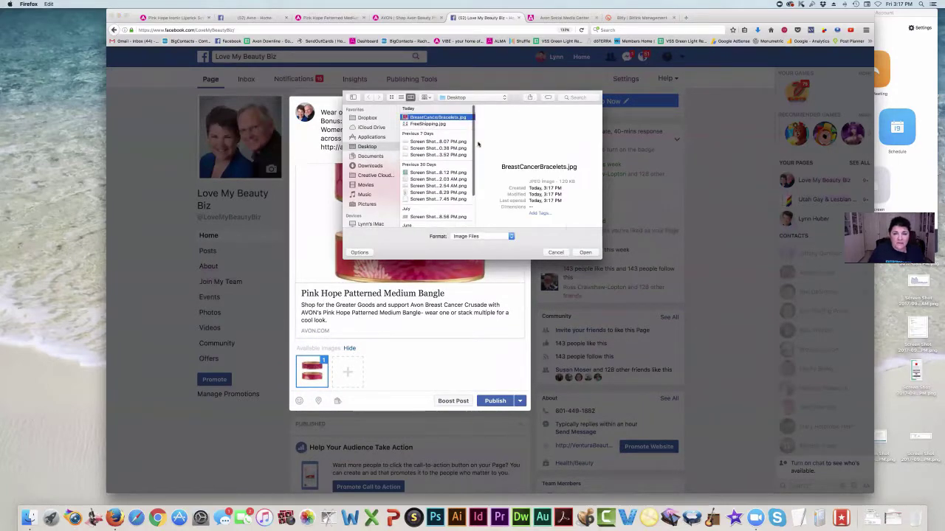
pyautogui.click(585, 253)
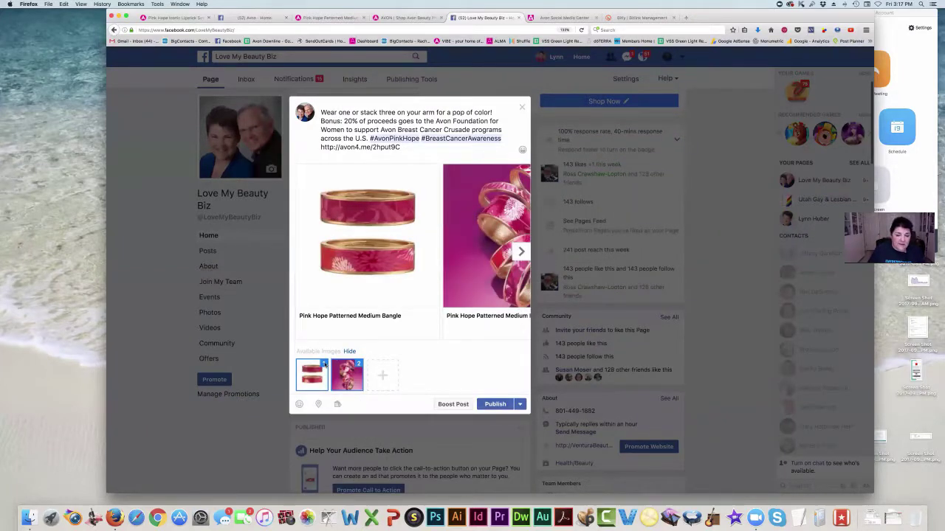
pyautogui.click(325, 367)
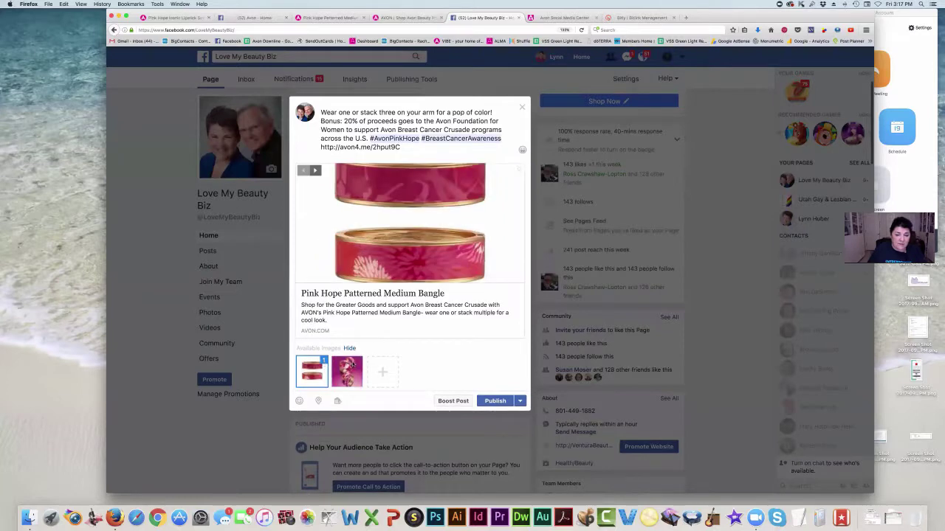
pyautogui.click(352, 366)
# Step: Replace the link preview with the BreastCancerBracelets.jpg photo and publish the post
pyautogui.click(518, 172)
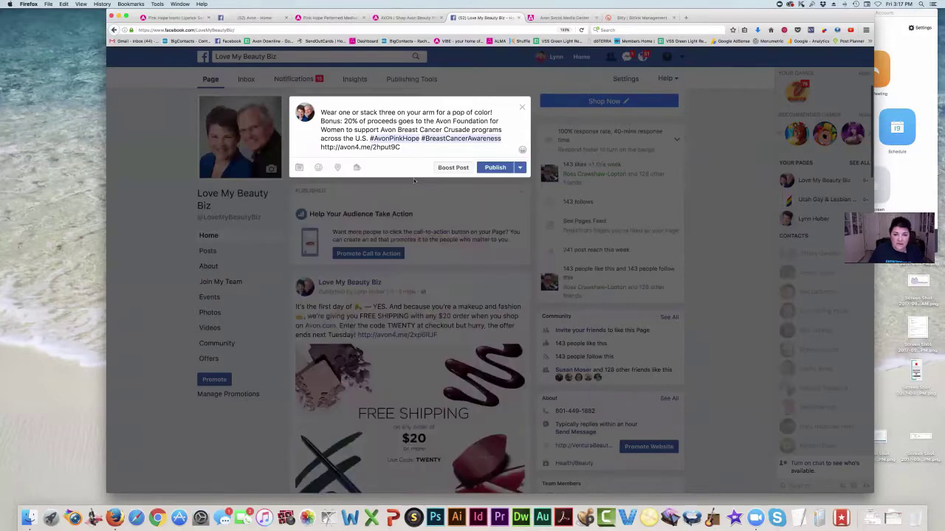
pyautogui.click(299, 168)
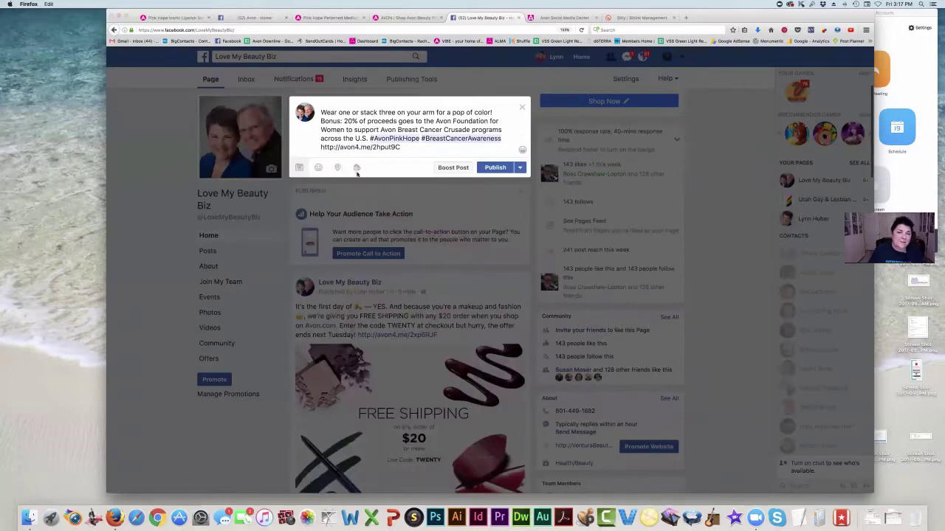
pyautogui.click(437, 117)
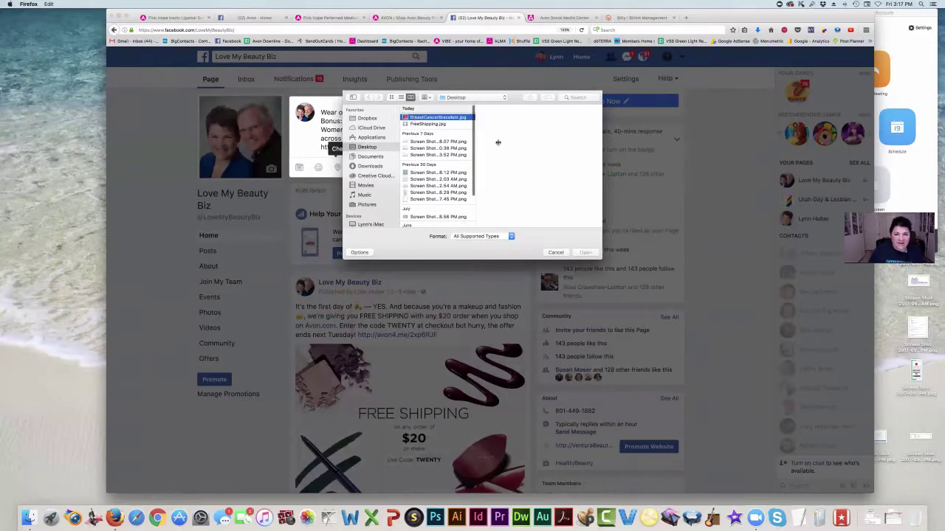
pyautogui.click(583, 253)
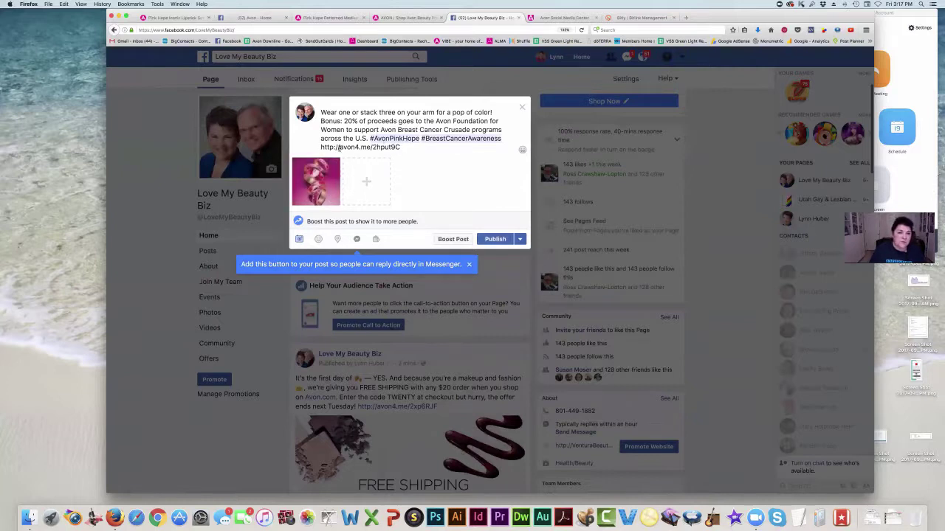
pyautogui.click(495, 239)
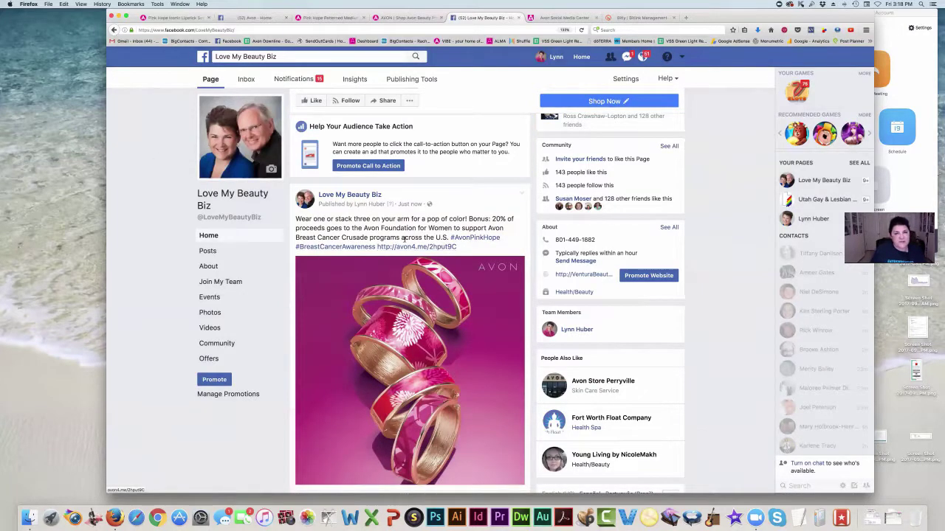
# Step: Open the published post's avon4.me/2hput9C link to check it loads the Pink Hope bangle page
pyautogui.scroll(-3, 399, 222)
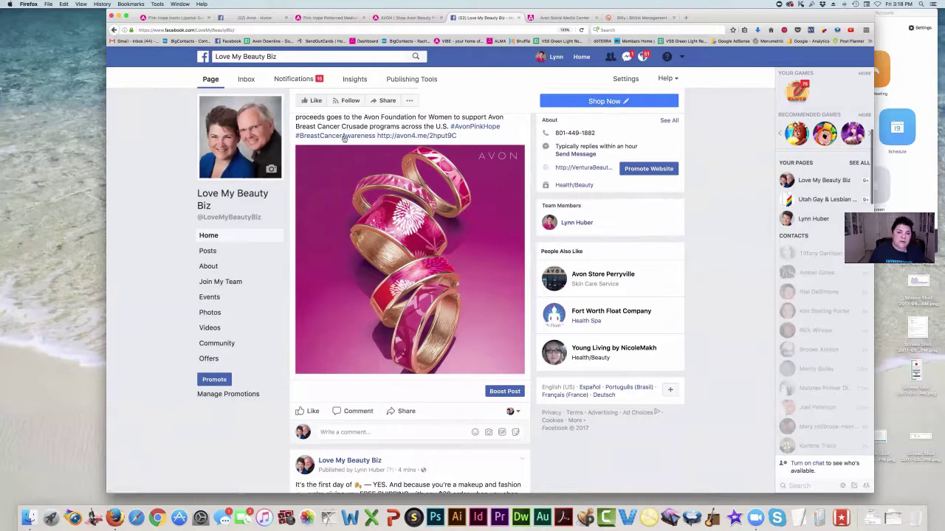
pyautogui.scroll(2, 325, 162)
pyautogui.moveTo(296, 182); pyautogui.dragTo(375, 211)
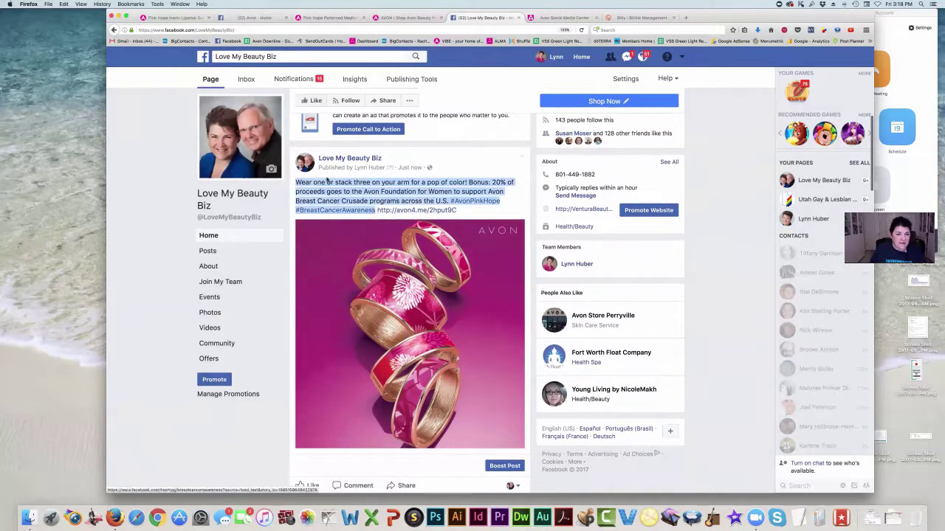
pyautogui.click(399, 210)
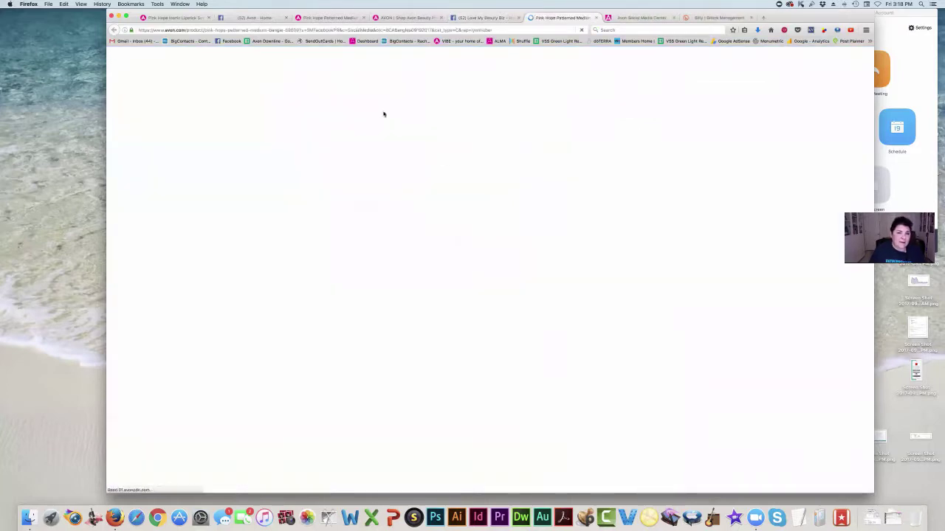
# Step: Replace the rep= value in the bangle page URL with the other representative's id and reload
pyautogui.doubleClick(482, 30)
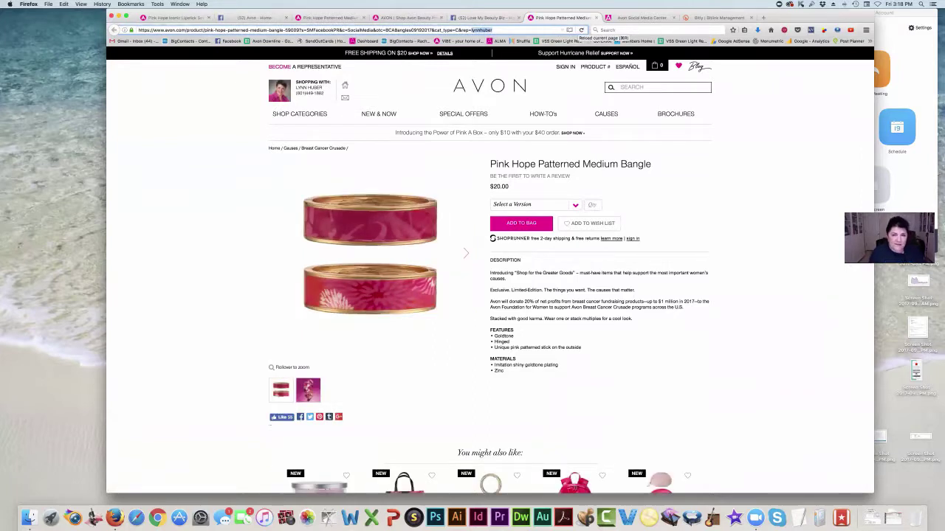
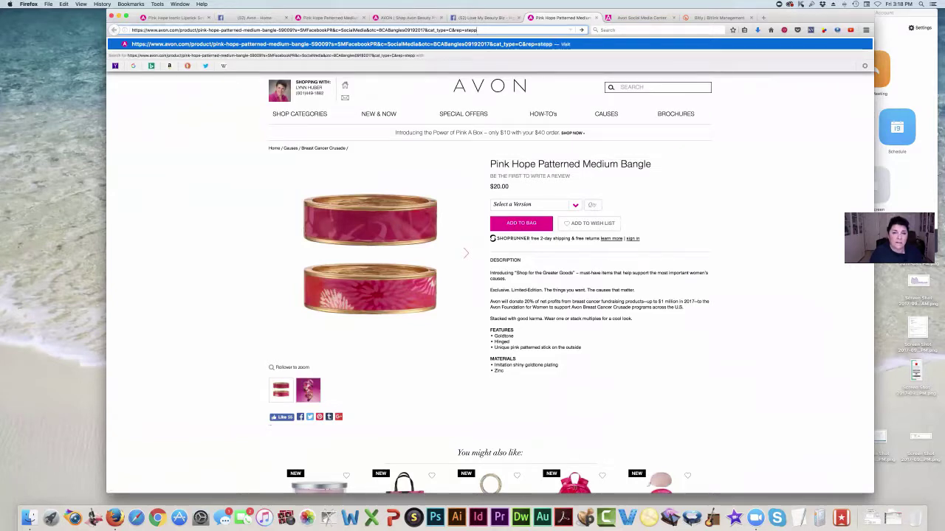
pyautogui.press('Return')
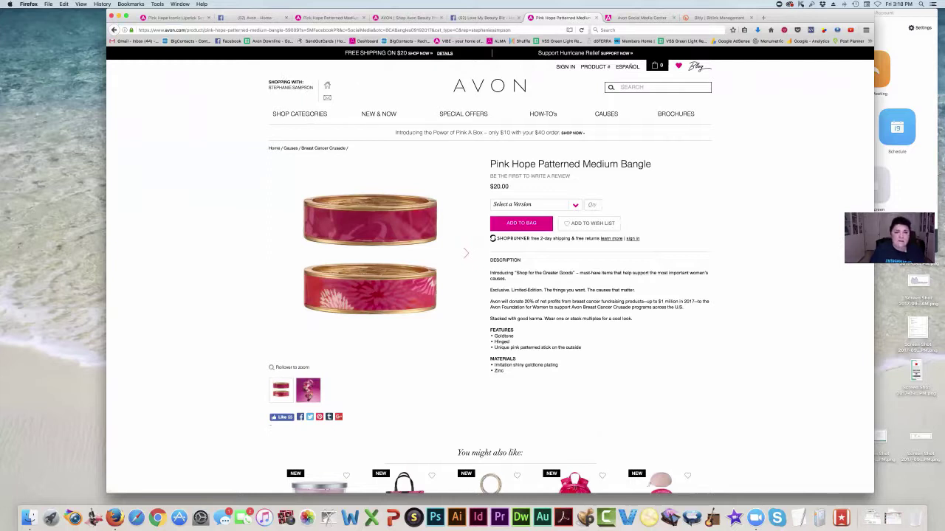
# Step: Select the full edited product page address and copy it with Edit > Copy
pyautogui.click(367, 31)
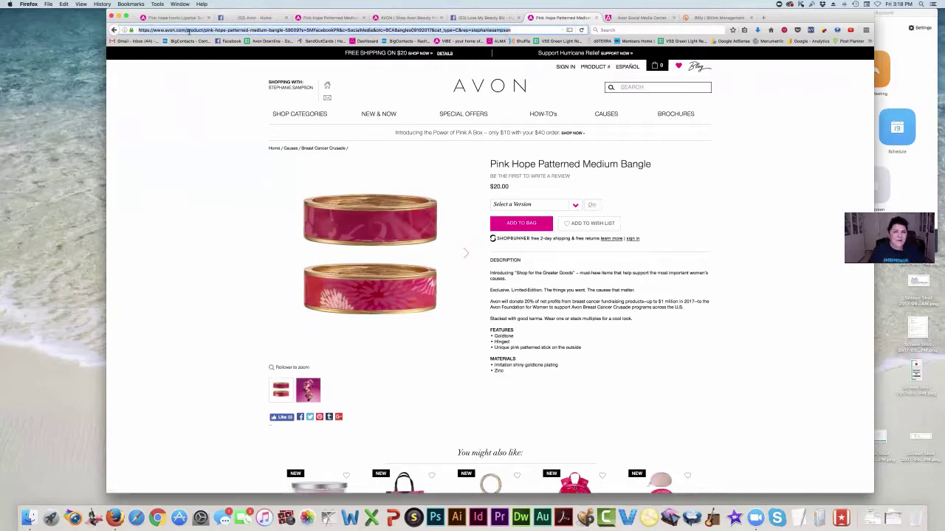
pyautogui.click(526, 30)
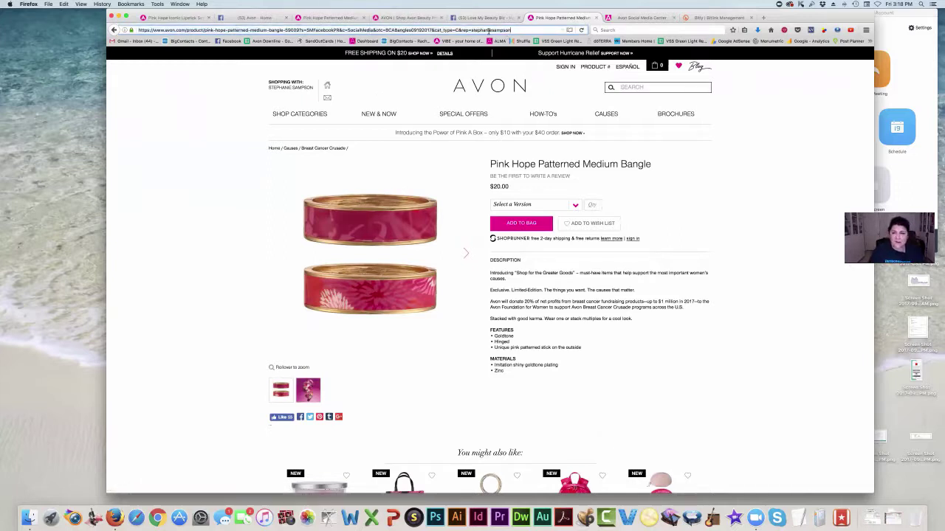
pyautogui.moveTo(526, 30); pyautogui.dragTo(137, 30)
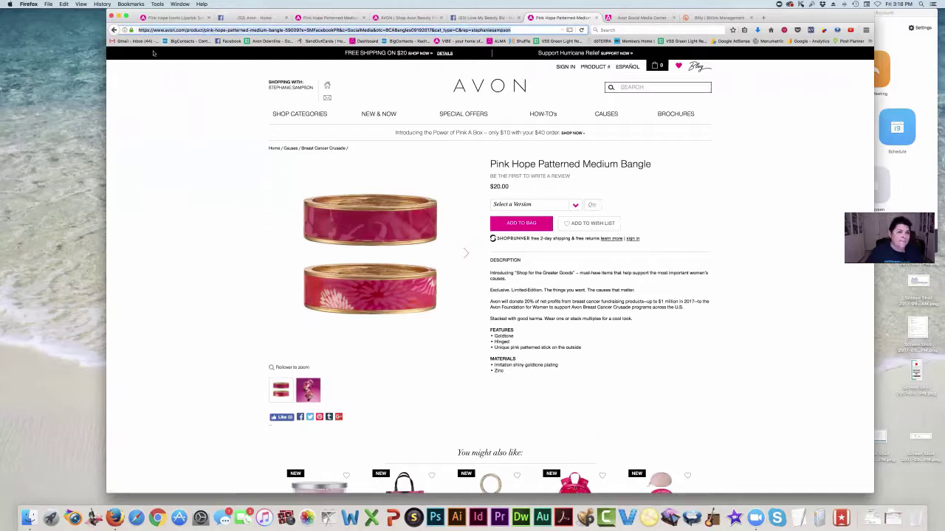
pyautogui.click(62, 5)
pyautogui.click(110, 50)
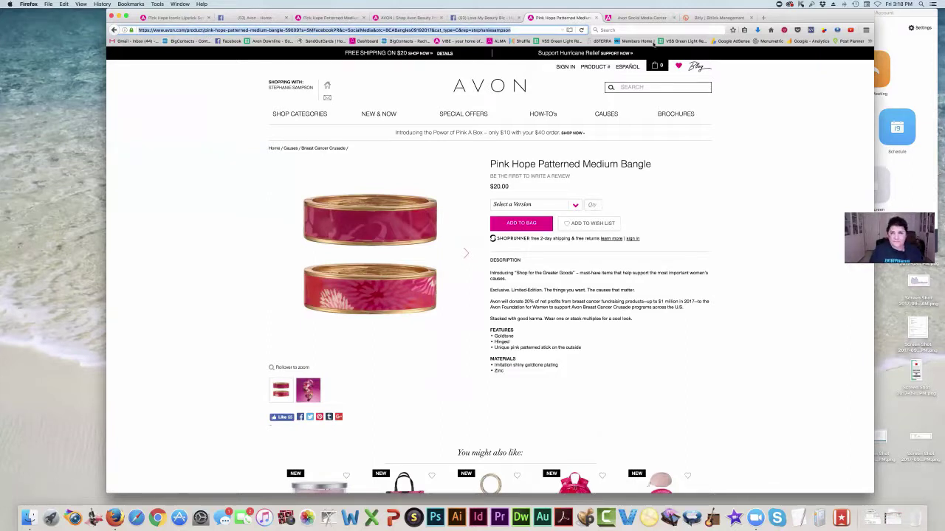
pyautogui.click(692, 20)
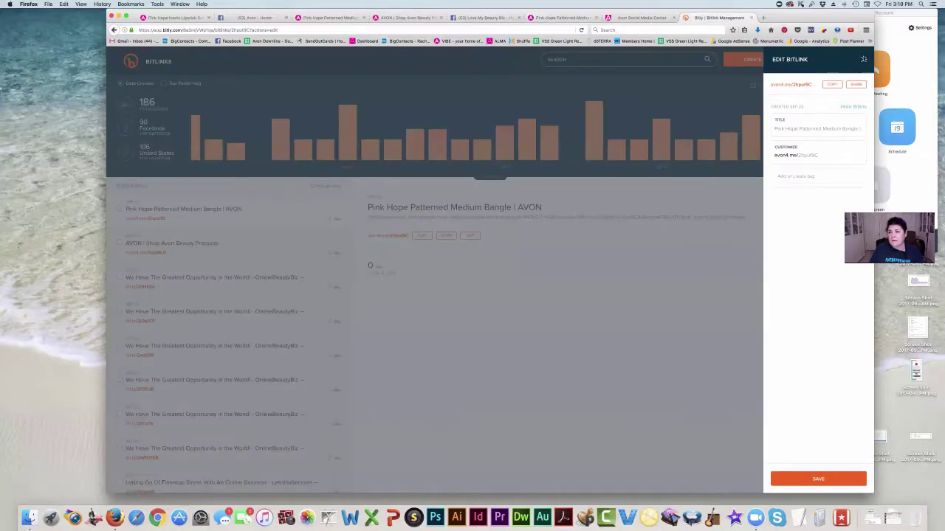
# Step: Create a second Pink Hope bangle bitlink from the edited URL and copy the new short link
pyautogui.click(863, 60)
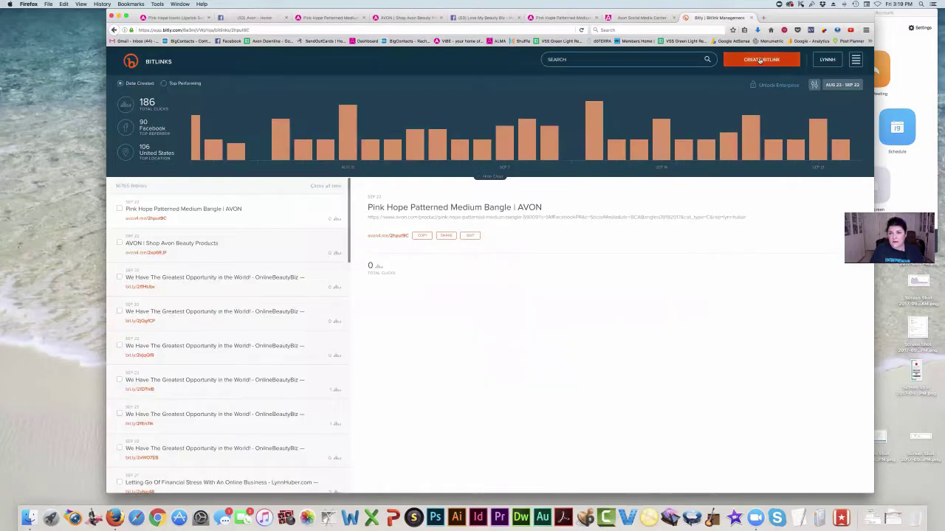
pyautogui.click(758, 59)
pyautogui.press('super+v')
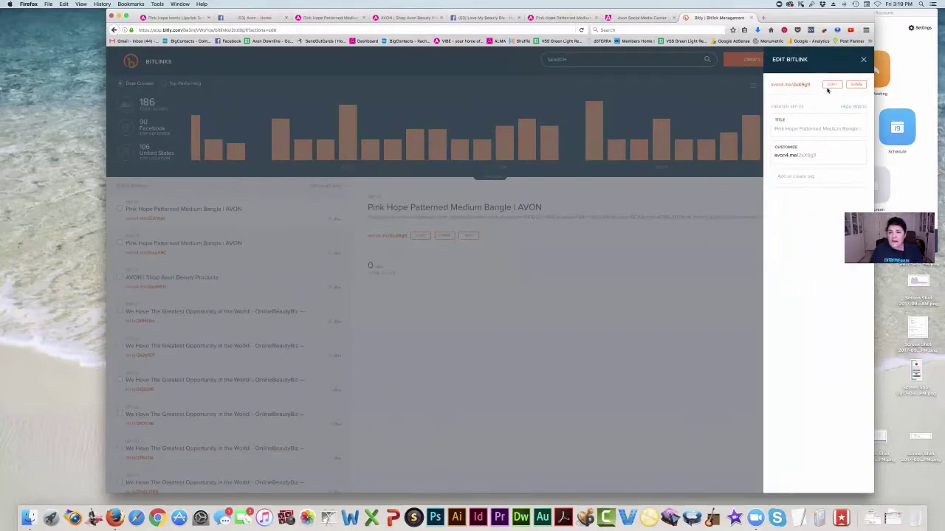
pyautogui.click(829, 86)
pyautogui.click(483, 17)
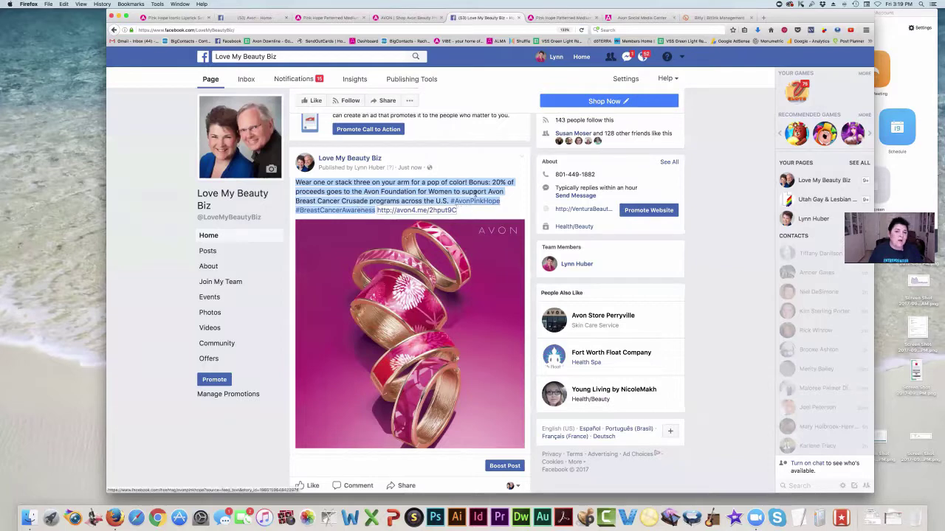
# Step: Review the lipstick set, Avon shop and Social Media Center tabs, including Avon's bracelet post
pyautogui.scroll(-1, 433, 182)
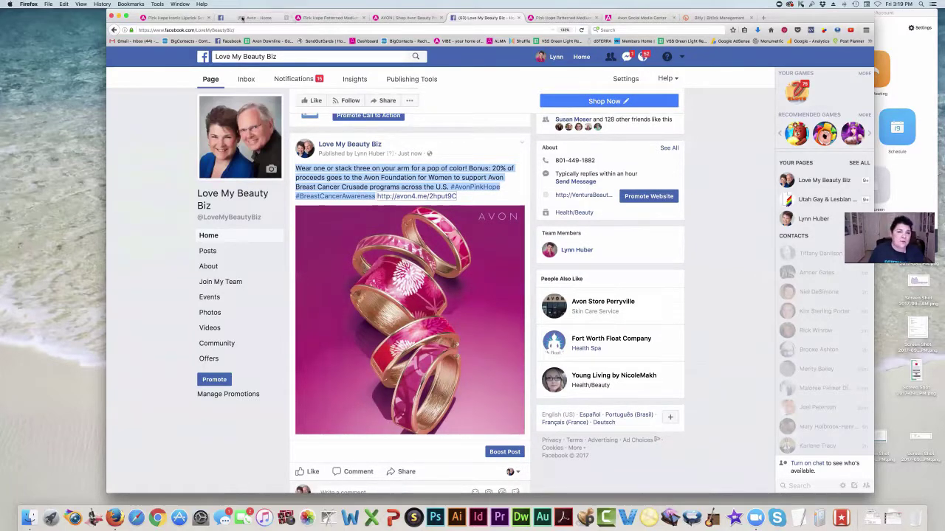
pyautogui.click(169, 17)
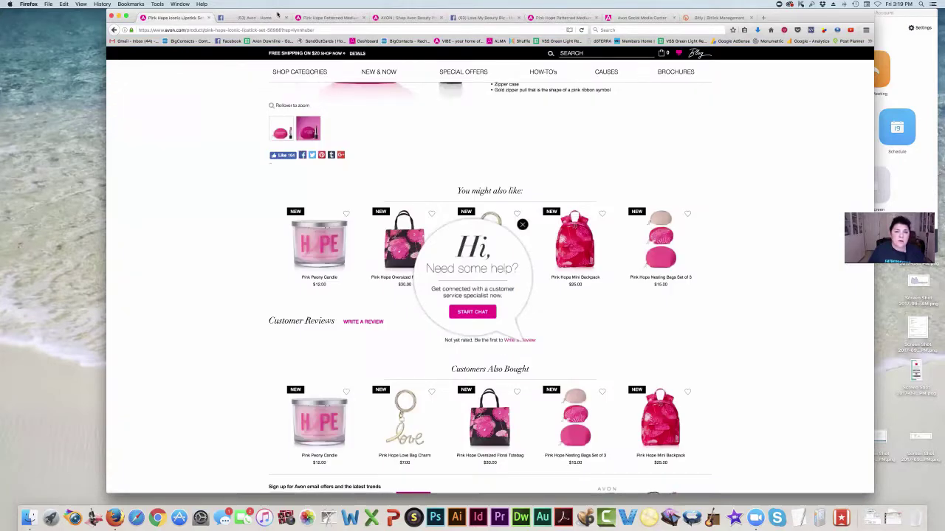
pyautogui.click(404, 18)
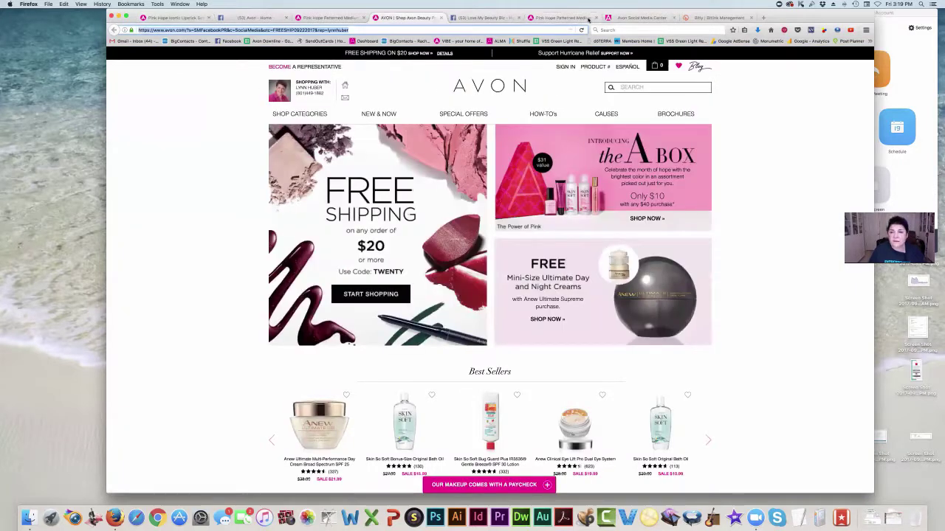
pyautogui.click(623, 17)
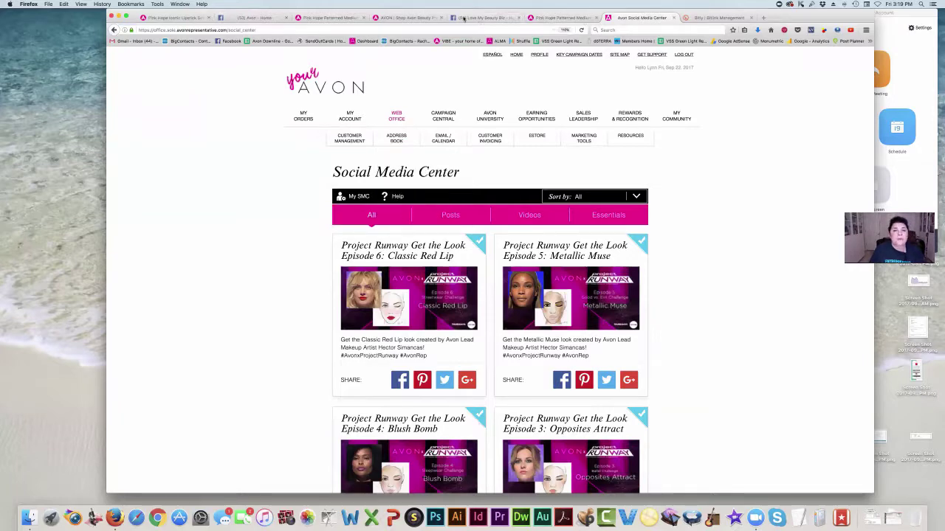
pyautogui.click(261, 18)
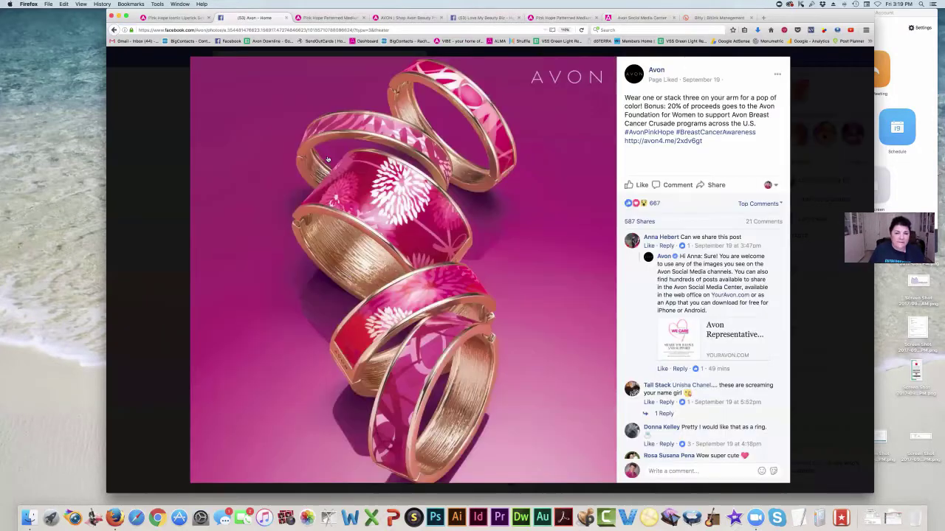
pyautogui.click(793, 61)
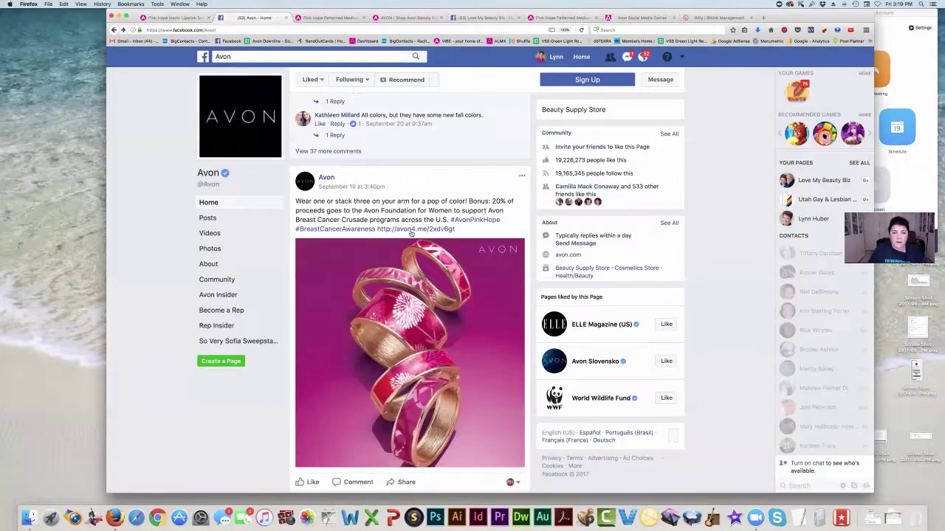
pyautogui.scroll(-4, 413, 295)
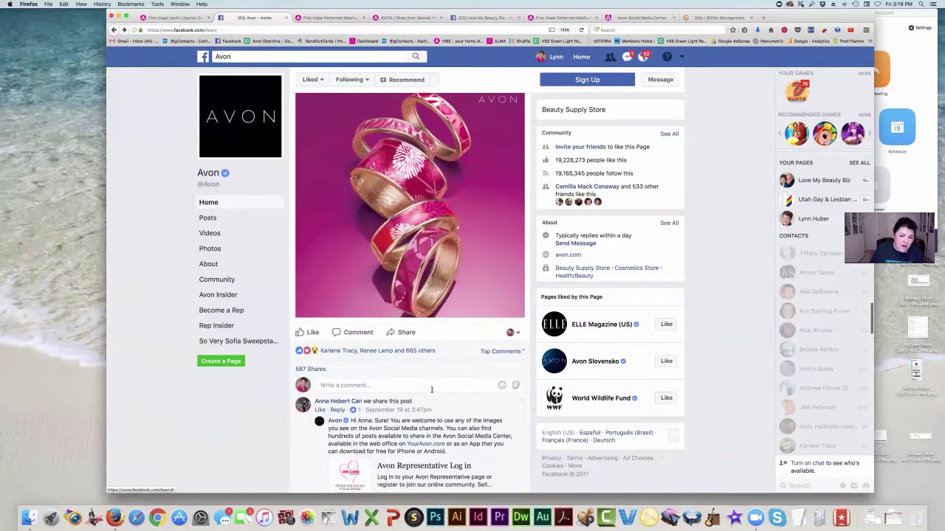
pyautogui.scroll(-3, 437, 408)
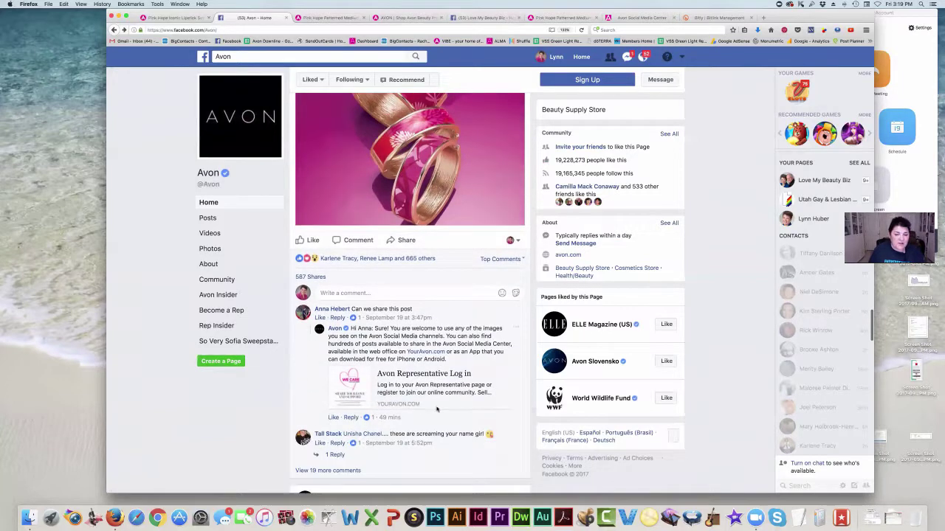
# Step: Back on Love My Beauty Biz, open the bangle post's avon4.me link
pyautogui.click(465, 18)
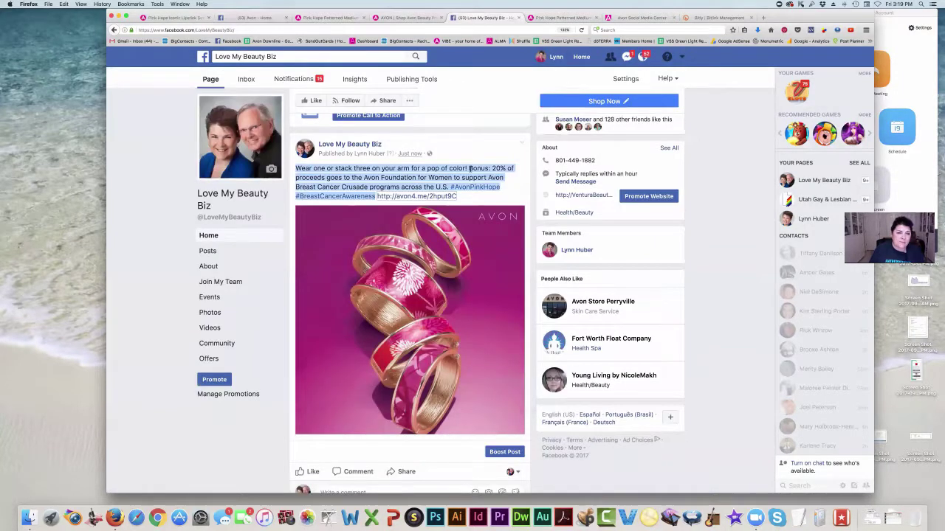
pyautogui.click(183, 169)
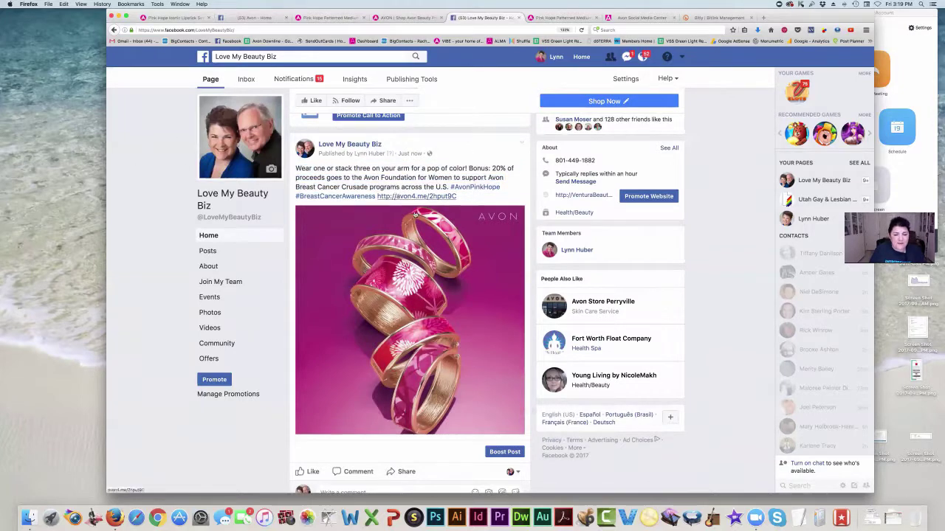
pyautogui.scroll(-3, 403, 408)
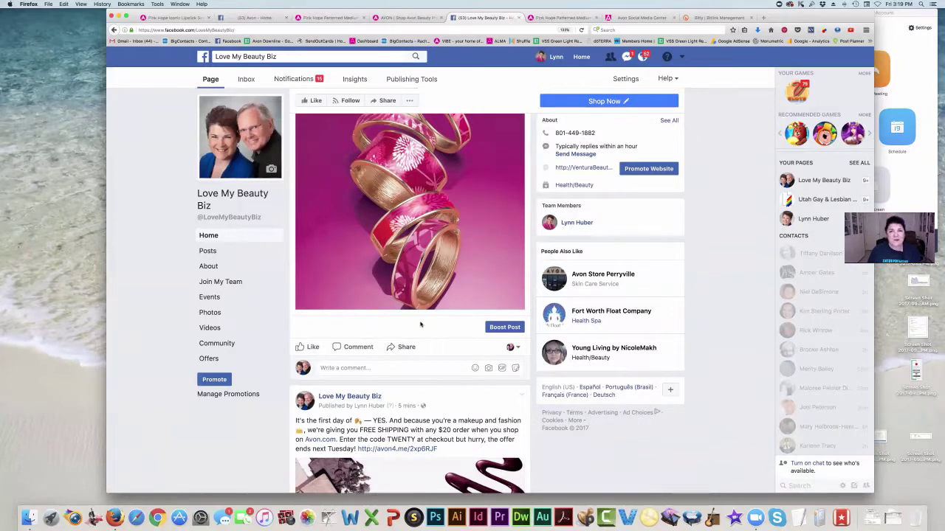
pyautogui.scroll(3, 398, 266)
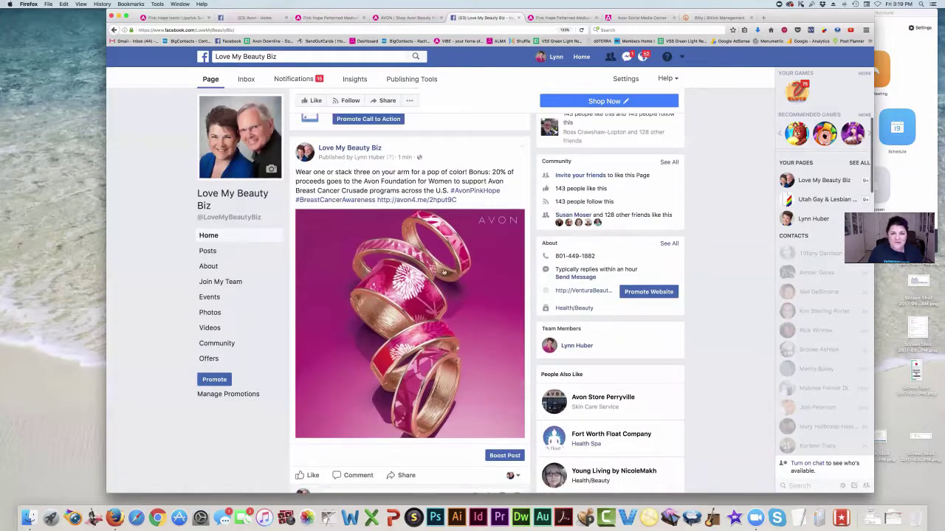
pyautogui.moveTo(295, 180); pyautogui.dragTo(404, 216)
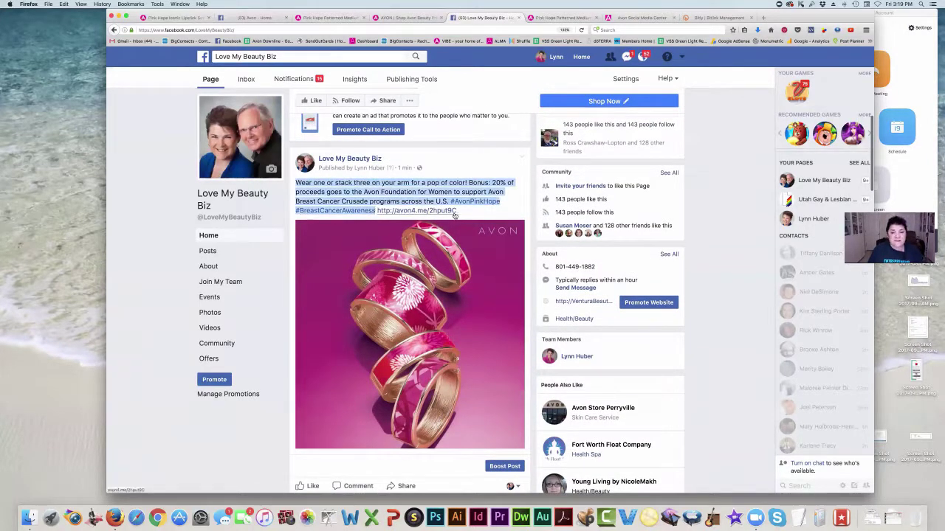
pyautogui.click(424, 213)
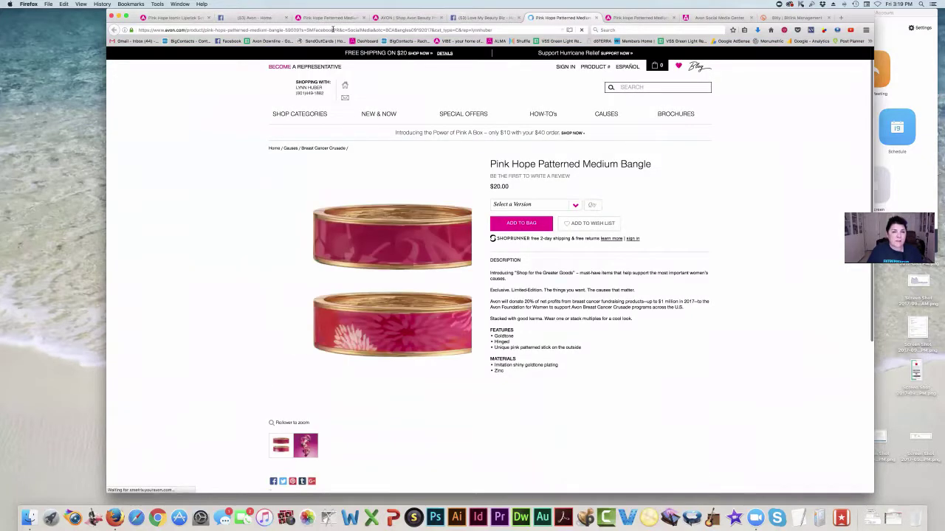
# Step: Swap the representative id at the end of the bangle page URL for another rep's and reload
pyautogui.click(487, 30)
pyautogui.moveTo(471, 30); pyautogui.dragTo(500, 31)
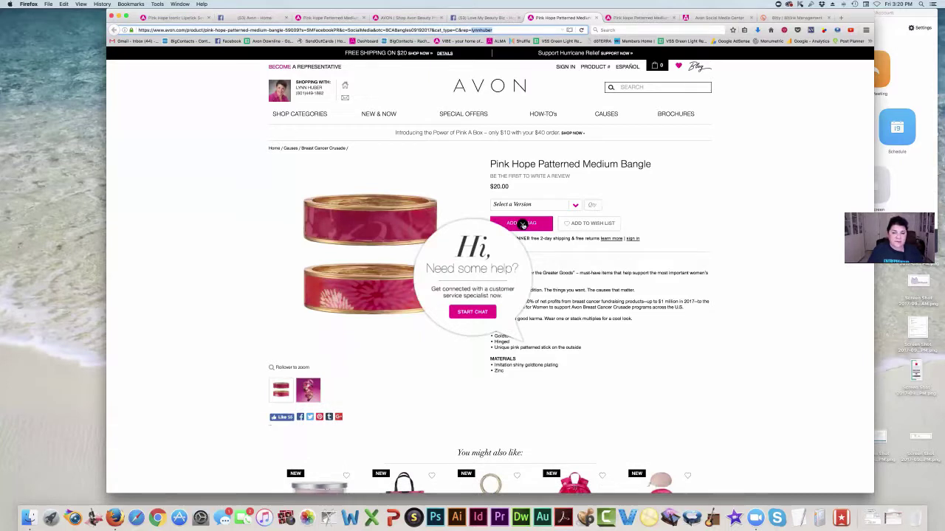
pyautogui.click(522, 223)
pyautogui.moveTo(492, 30); pyautogui.dragTo(469, 30)
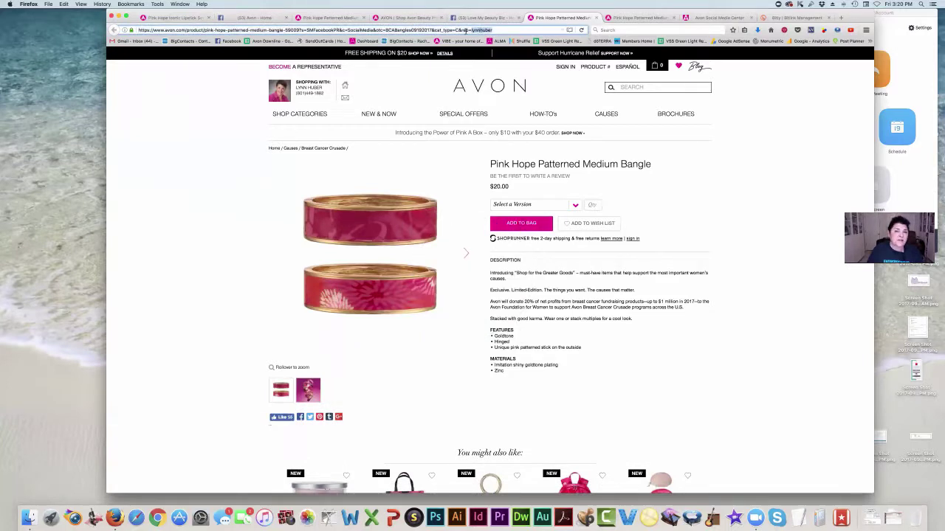
pyautogui.click(500, 30)
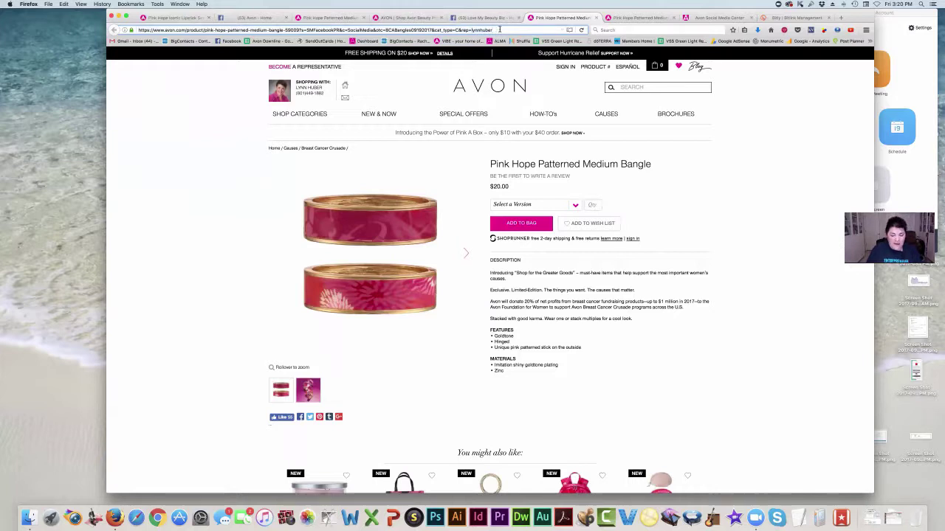
pyautogui.doubleClick(478, 30)
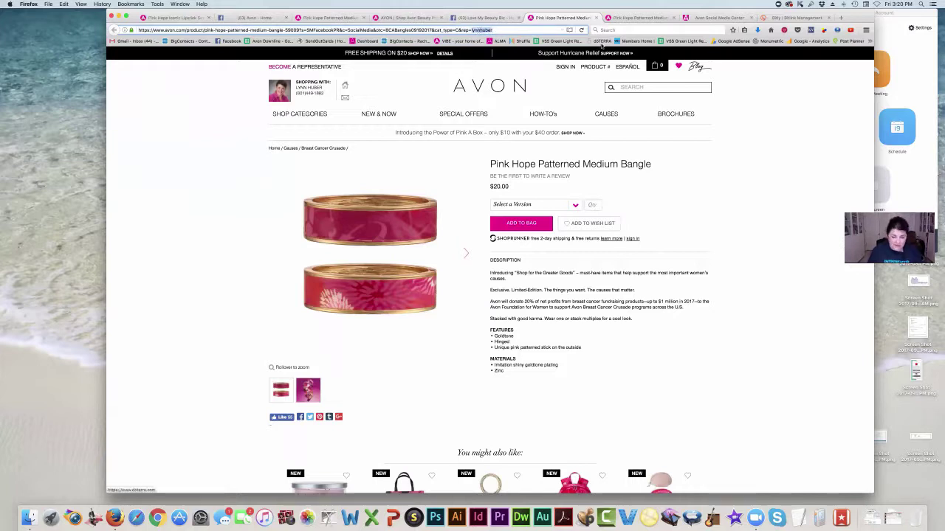
pyautogui.write('step')
pyautogui.press('Return')
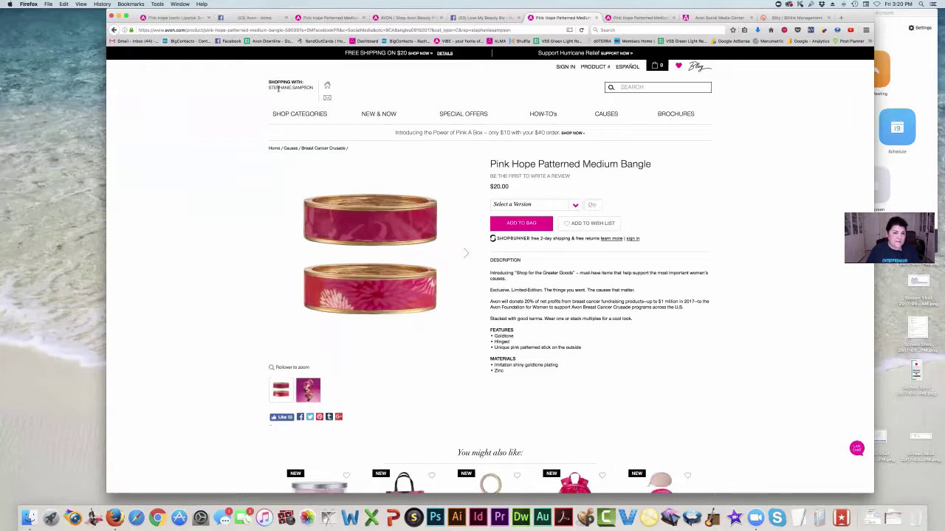
# Step: Copy the full address of the reloaded Pink Hope bangle product page
pyautogui.click(285, 29)
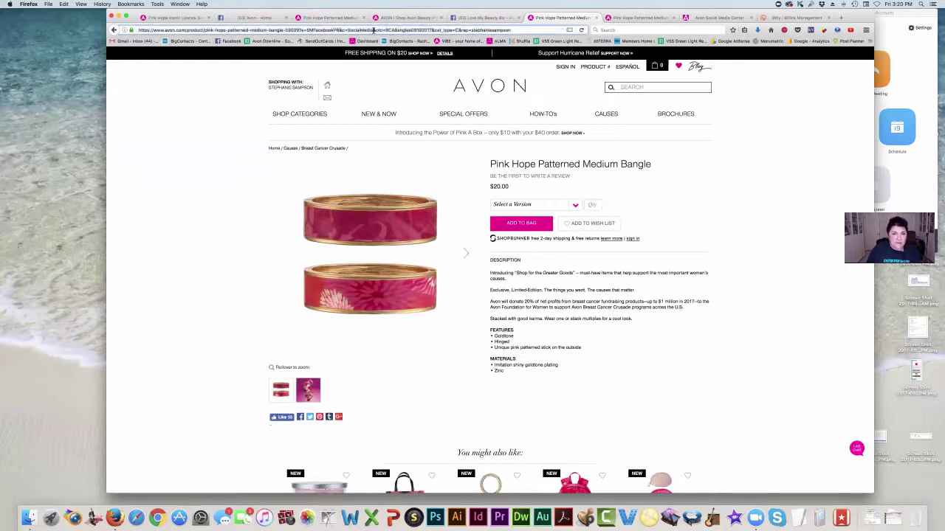
pyautogui.click(278, 30)
pyautogui.tripleClick(279, 30)
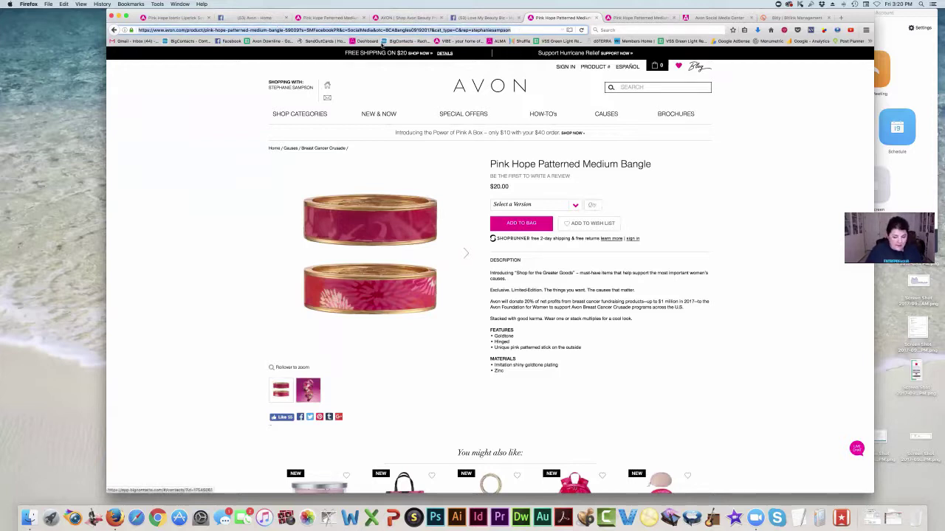
pyautogui.click(64, 4)
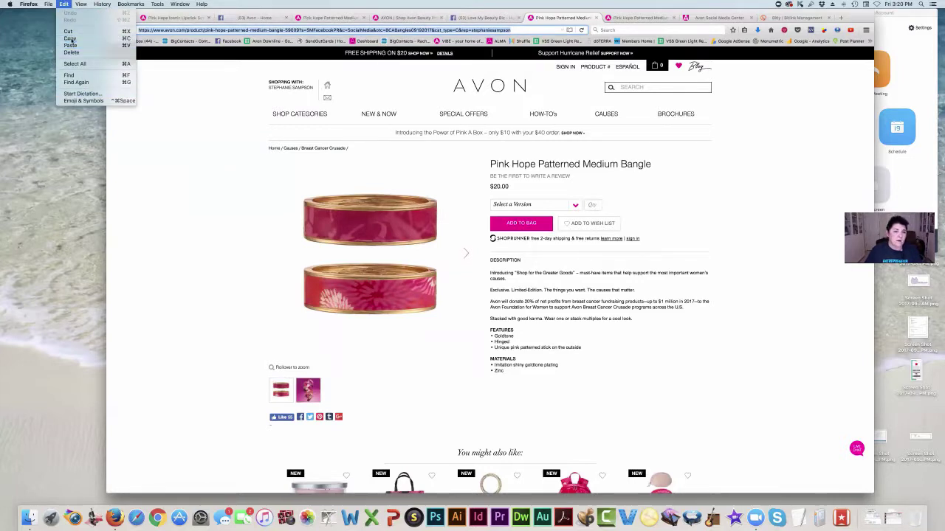
pyautogui.click(70, 39)
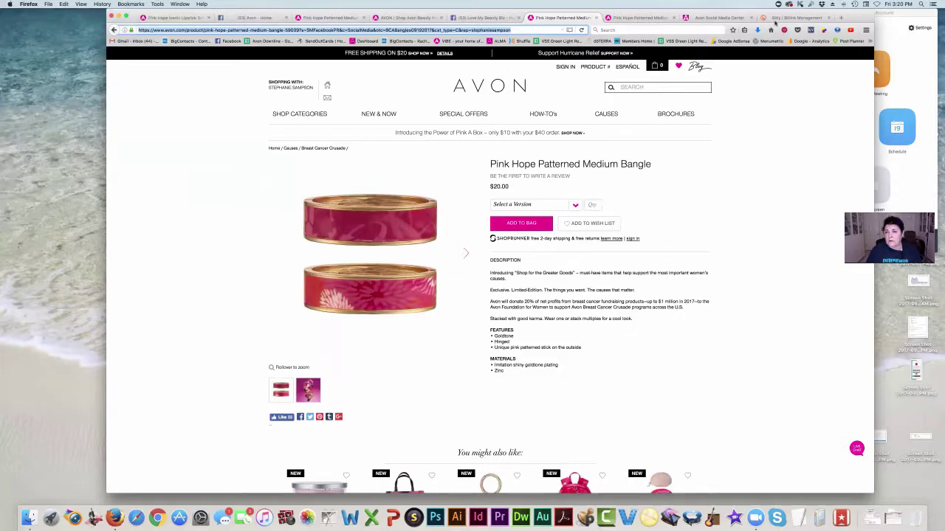
# Step: Shorten the bangle page URL into a new avon4.me Bitlink and copy it
pyautogui.click(783, 18)
pyautogui.click(863, 60)
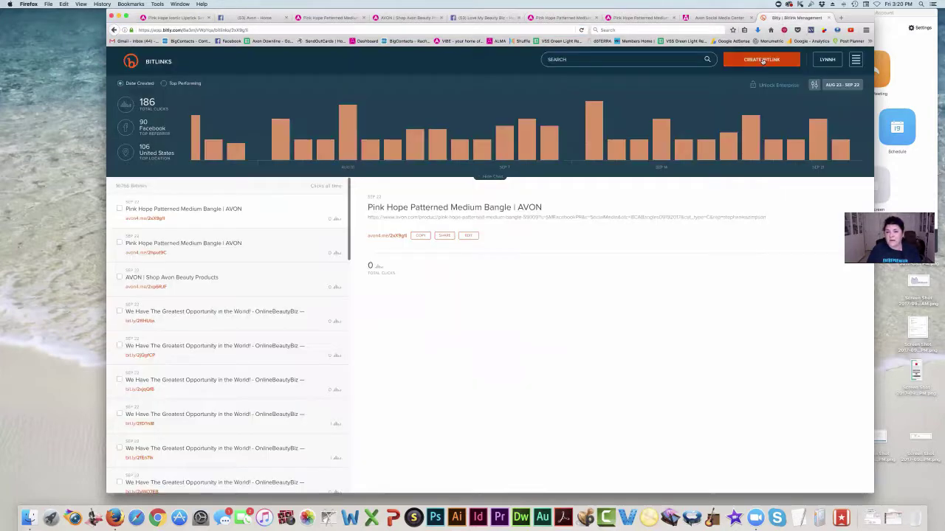
pyautogui.click(762, 60)
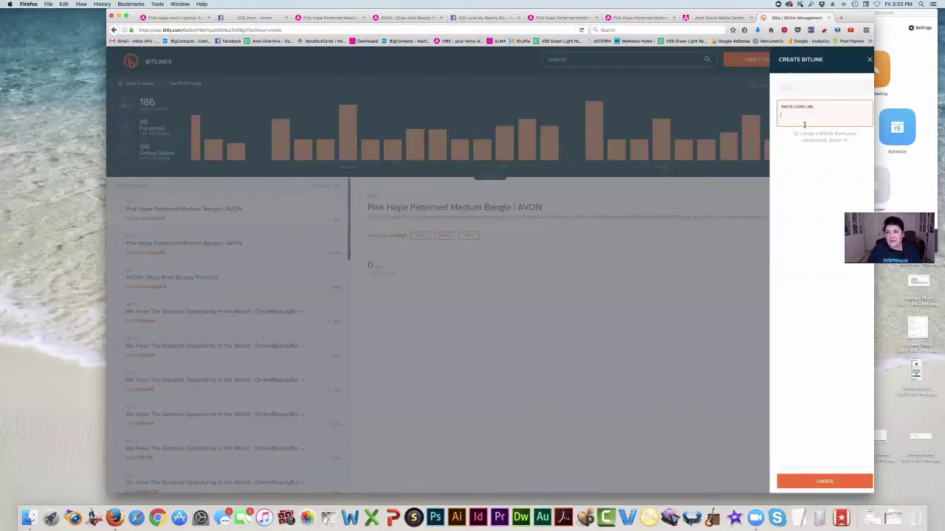
pyautogui.press('super+v')
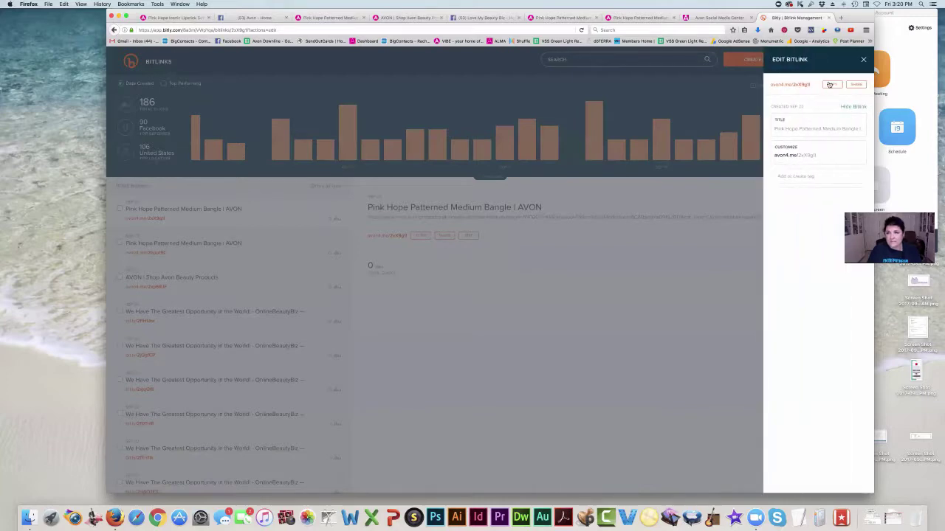
pyautogui.click(832, 84)
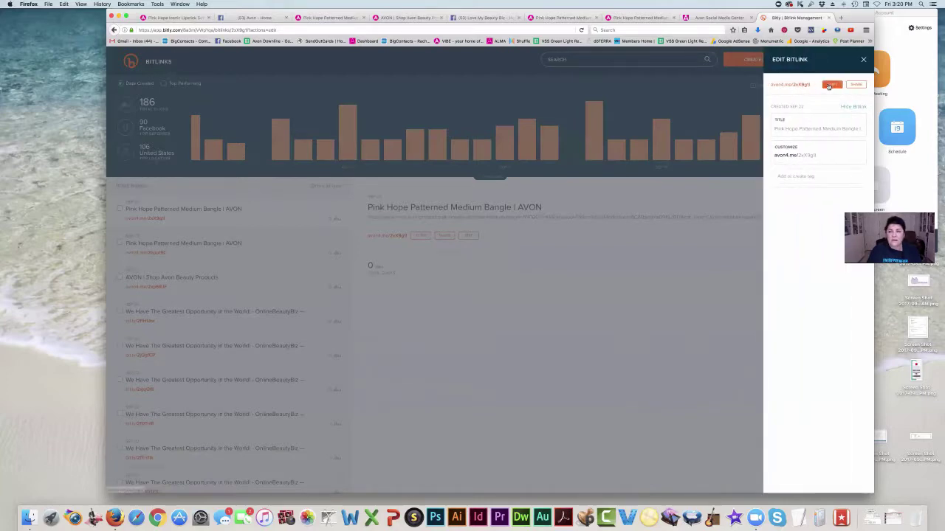
pyautogui.click(465, 18)
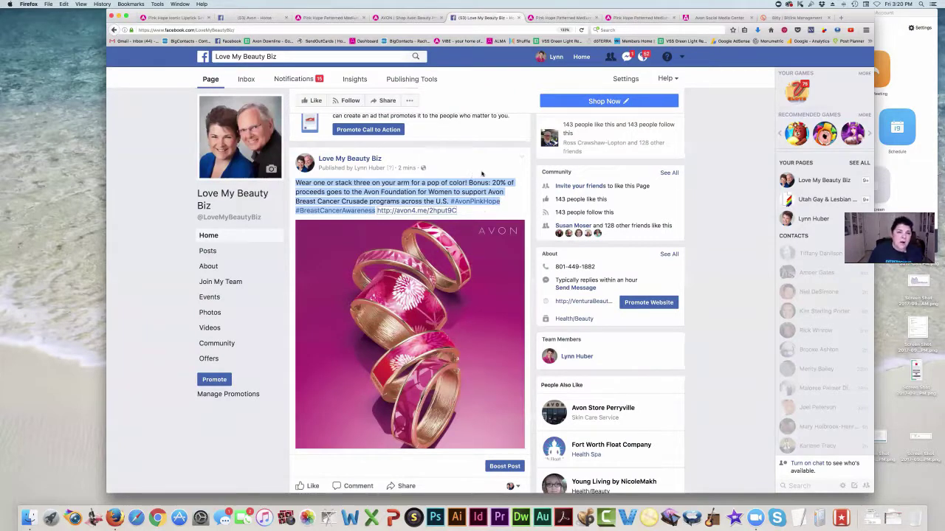
# Step: Open the Skin So Soft Bonus-Size Original Bath Oil page from the Avon shop's Best Sellers
pyautogui.click(326, 18)
pyautogui.click(401, 18)
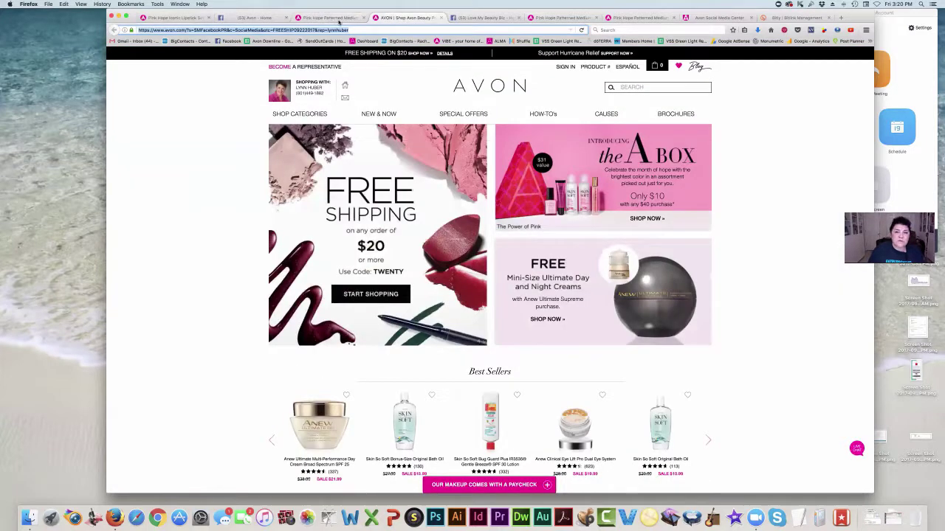
pyautogui.scroll(-5, 418, 190)
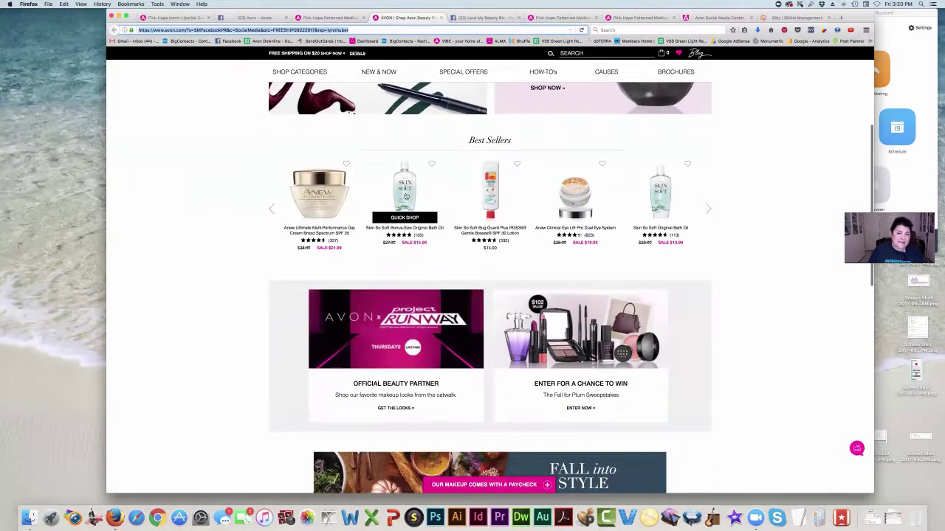
pyautogui.click(405, 192)
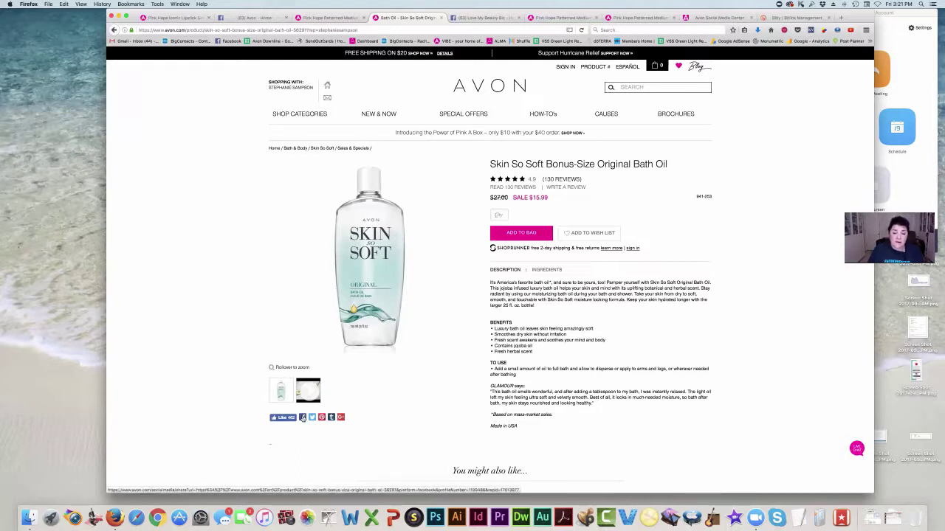
# Step: Close the Facebook share popup and share the bath oil to Pinterest instead
pyautogui.click(302, 417)
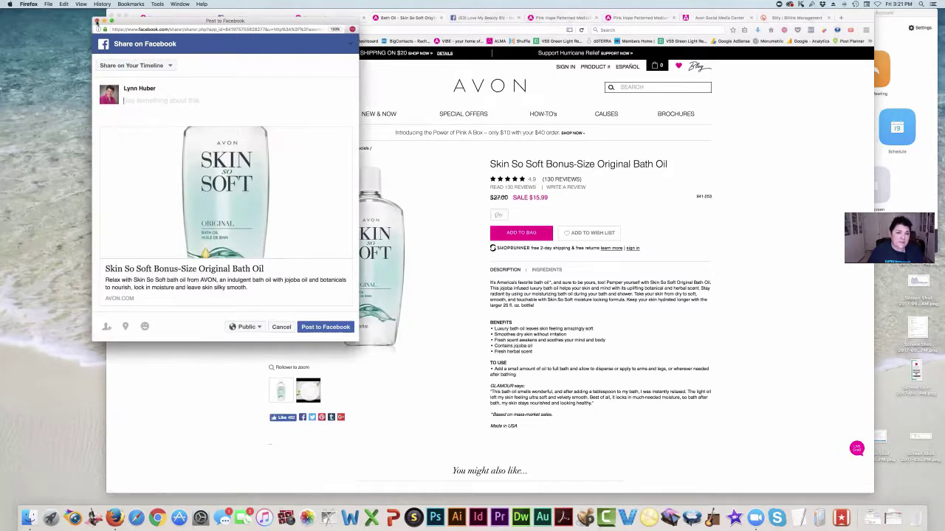
pyautogui.click(97, 22)
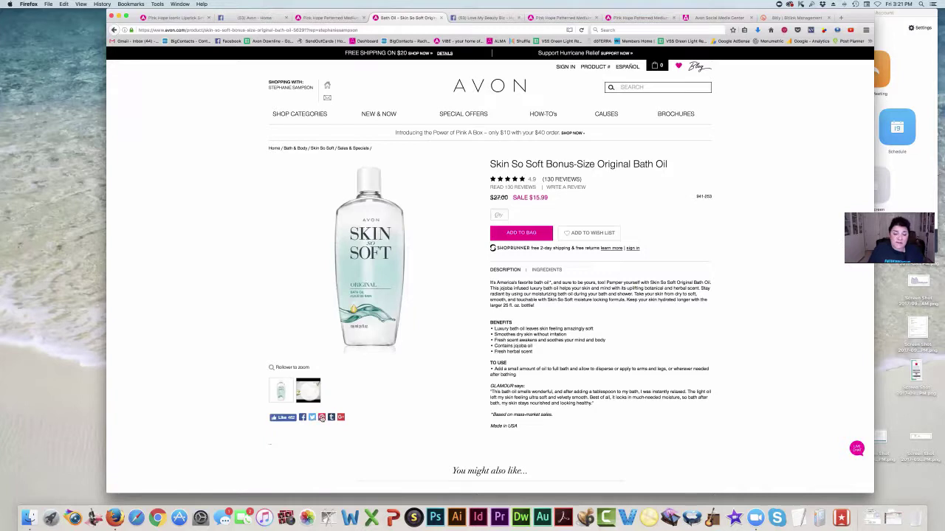
pyautogui.click(322, 418)
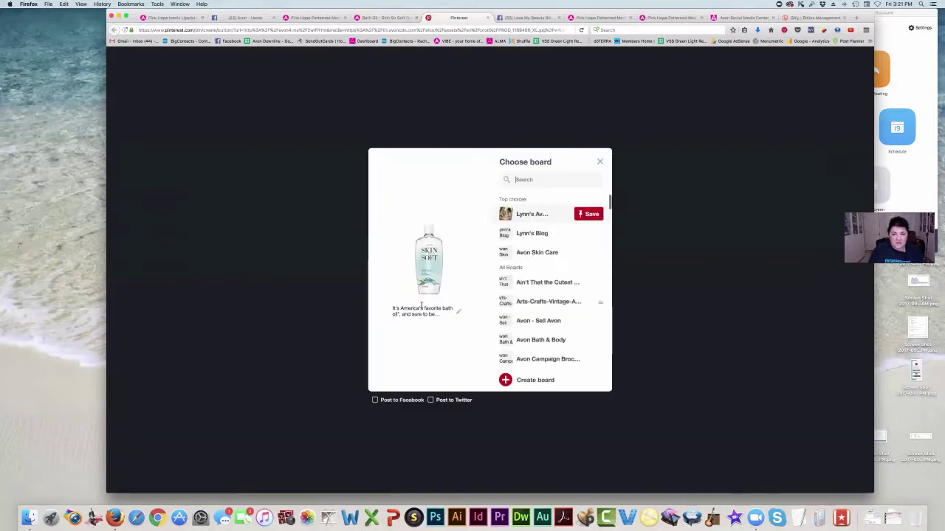
# Step: Try saving the pin to Avon Bath & Body and dismiss the description-too-long error
pyautogui.scroll(-3, 564, 324)
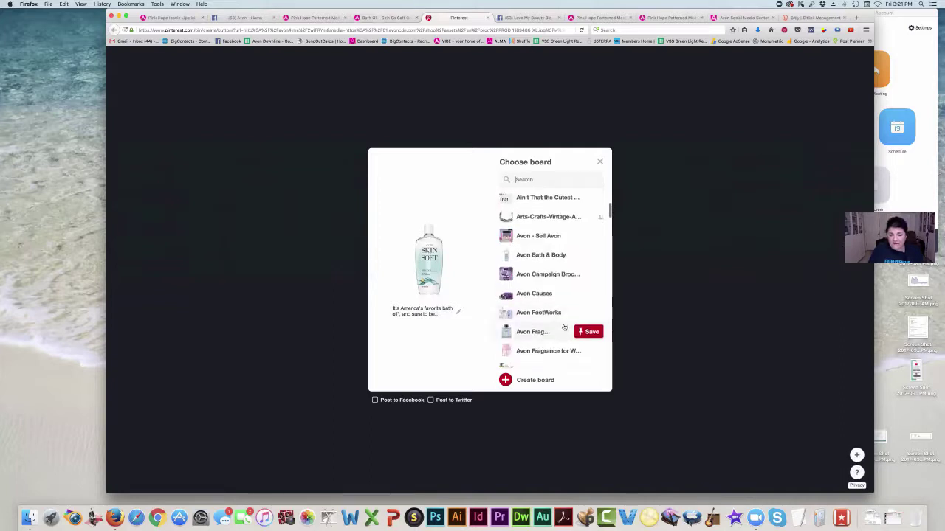
pyautogui.scroll(-1, 560, 314)
pyautogui.click(535, 241)
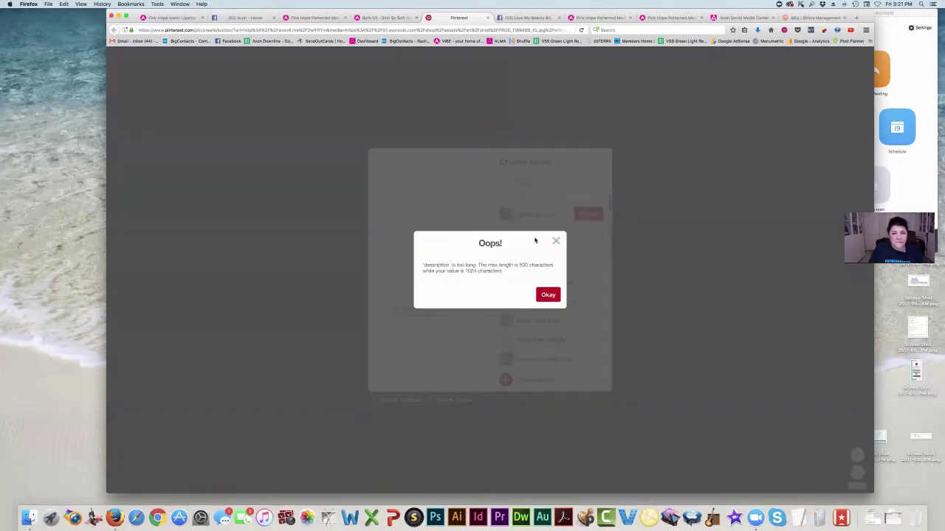
pyautogui.click(547, 295)
# Step: Trim the pin description, save it to Avon Bath & Body, and close Pinterest
pyautogui.scroll(-5, 423, 305)
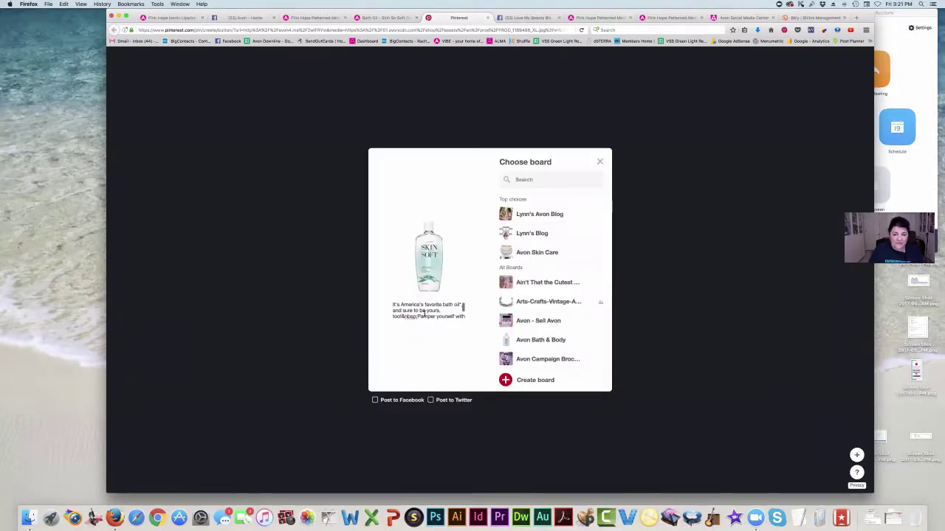
pyautogui.scroll(5, 413, 312)
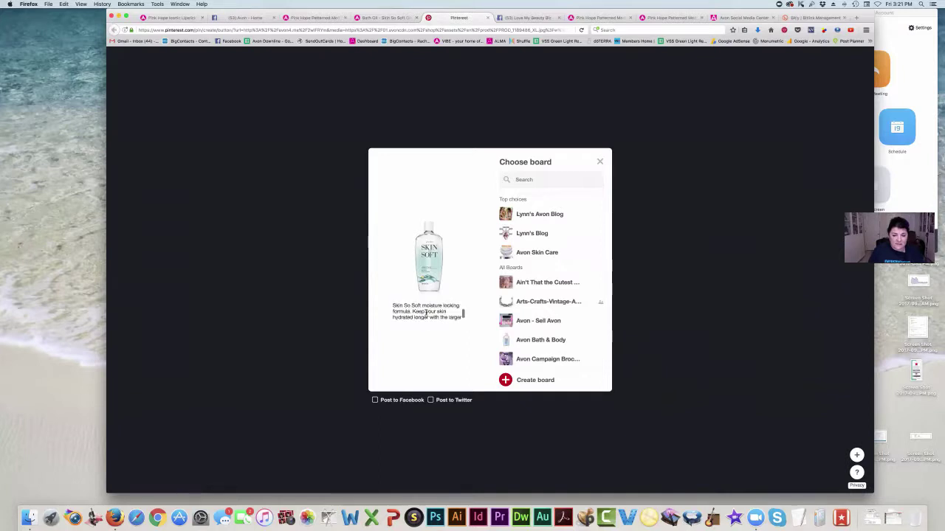
pyautogui.moveTo(476, 318); pyautogui.dragTo(476, 342)
pyautogui.press('BackSpace')
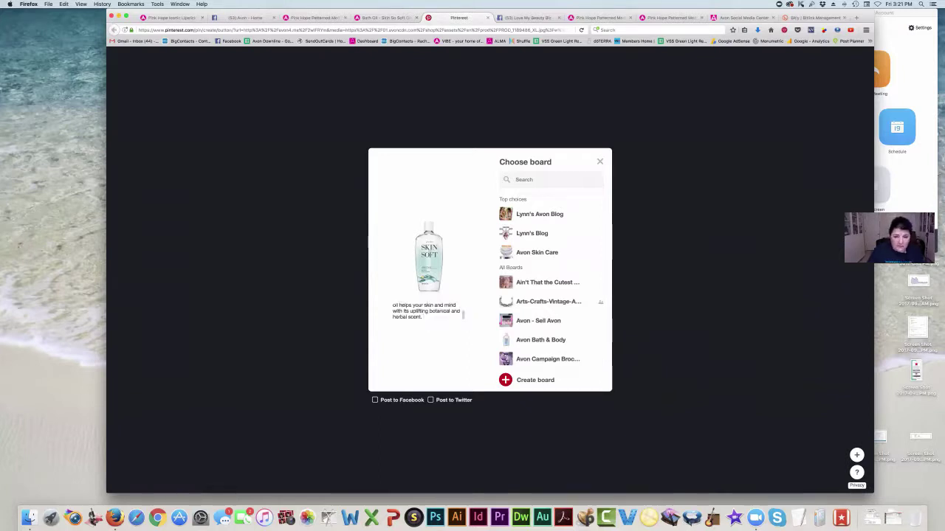
pyautogui.scroll(-3, 540, 316)
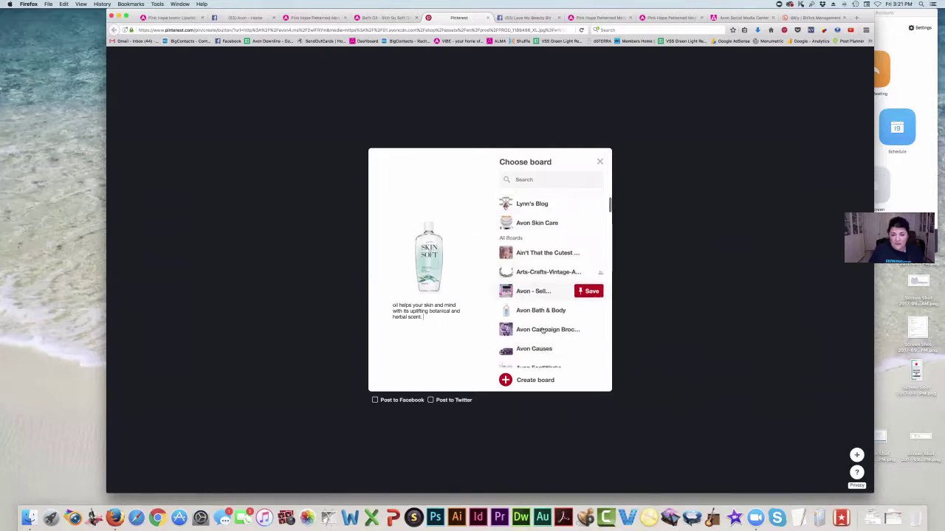
pyautogui.click(534, 279)
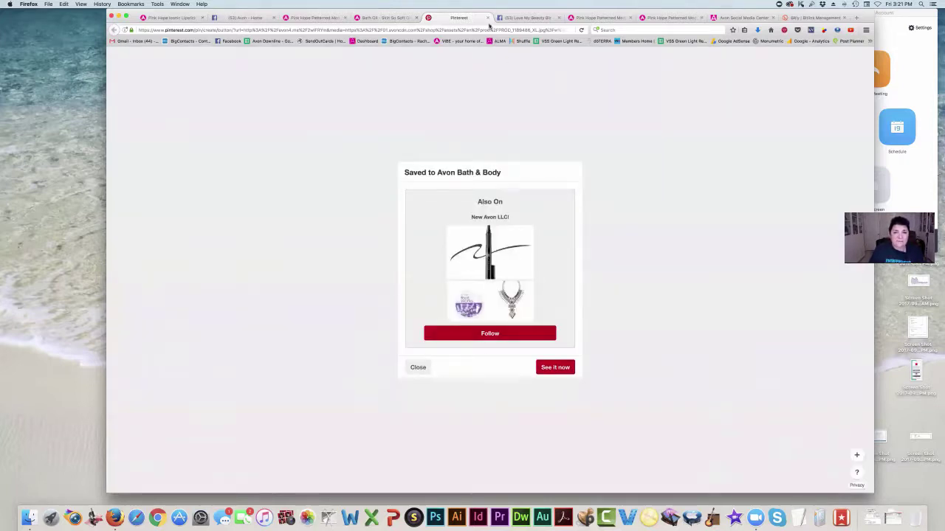
pyautogui.press('super+w')
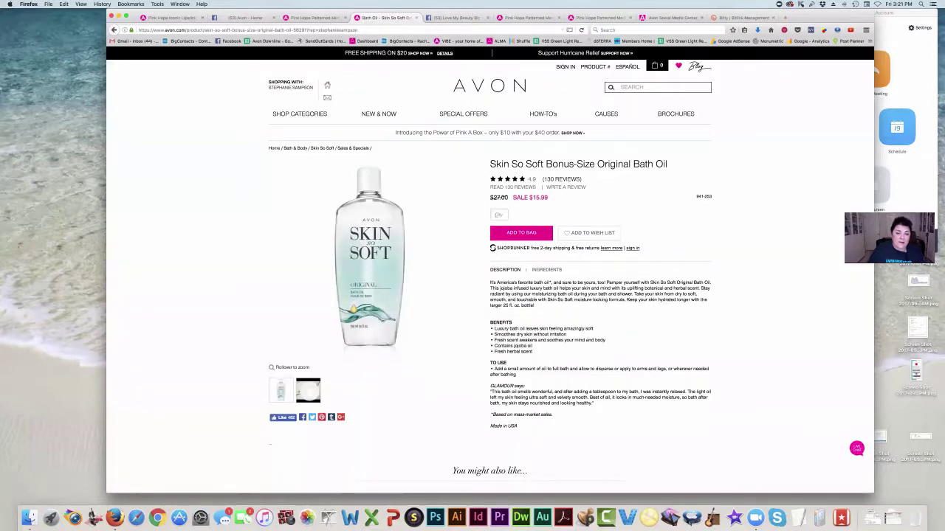
pyautogui.click(312, 418)
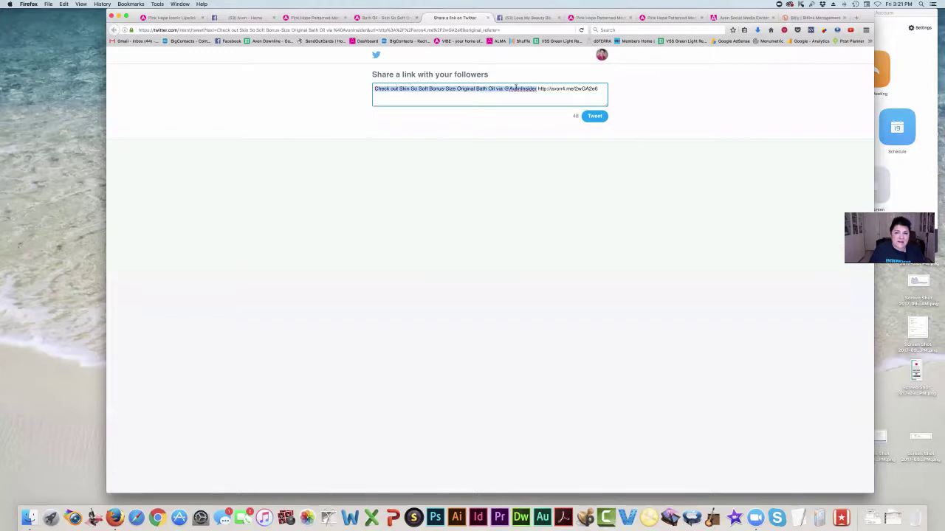
pyautogui.click(410, 89)
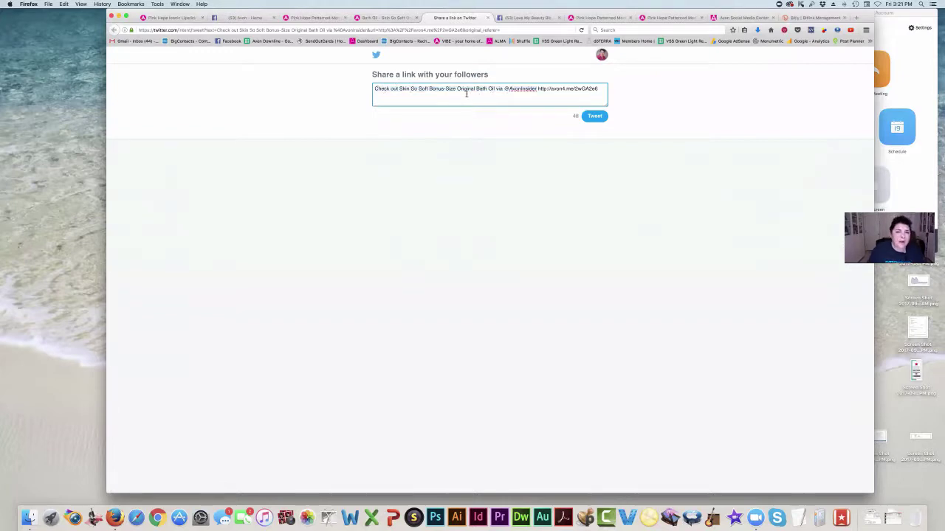
pyautogui.moveTo(538, 88); pyautogui.dragTo(600, 88)
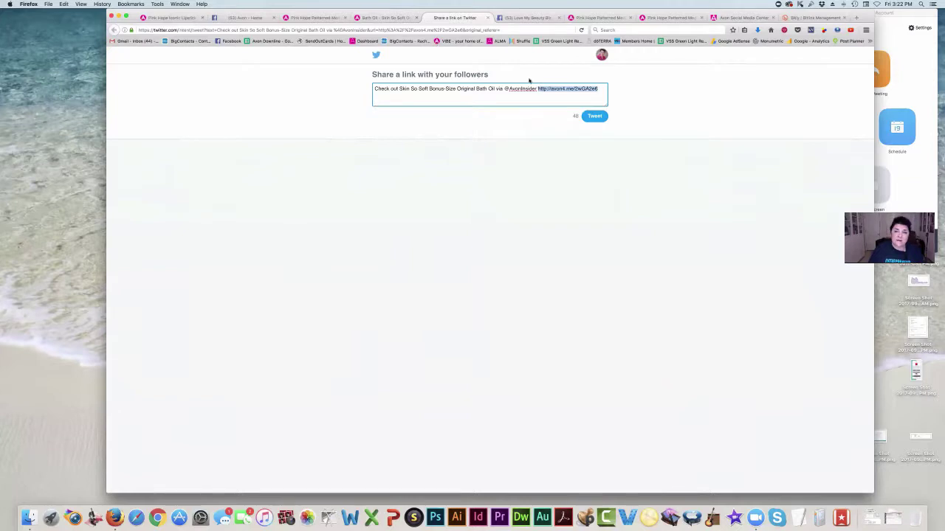
pyautogui.moveTo(537, 89); pyautogui.dragTo(604, 89)
pyautogui.press('super+c')
# Step: Paste avon4.me/2wGA2e6 into a new Love My Beauty Biz post, then discard the draft unsaved
pyautogui.click(524, 17)
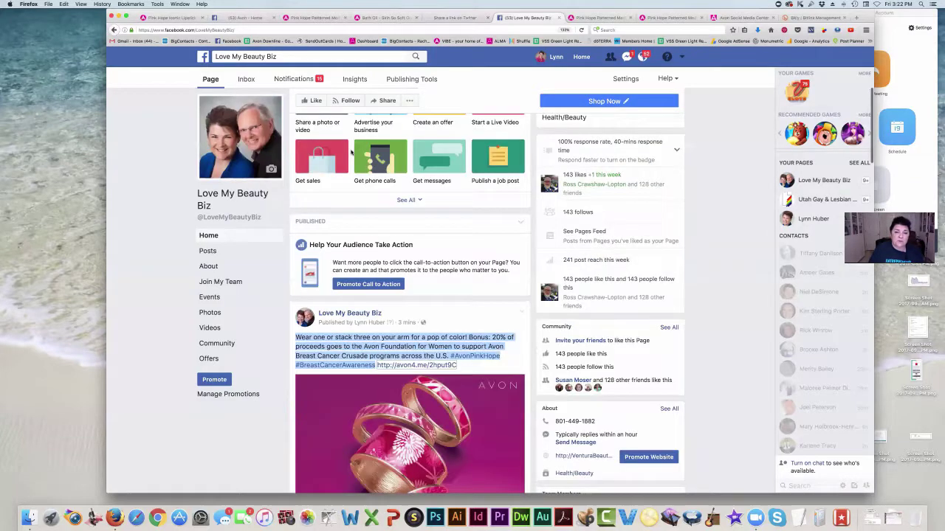
pyautogui.click(358, 281)
pyautogui.press('super+v')
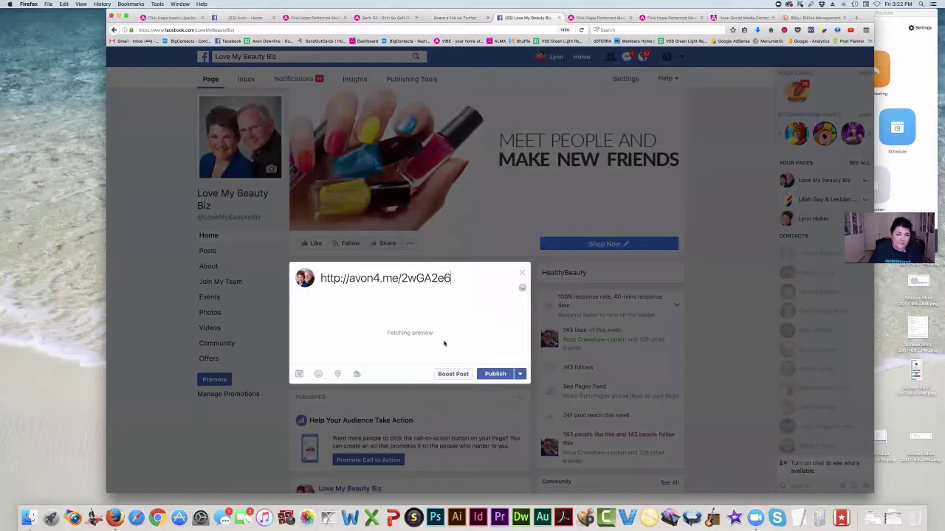
pyautogui.scroll(-2, 474, 295)
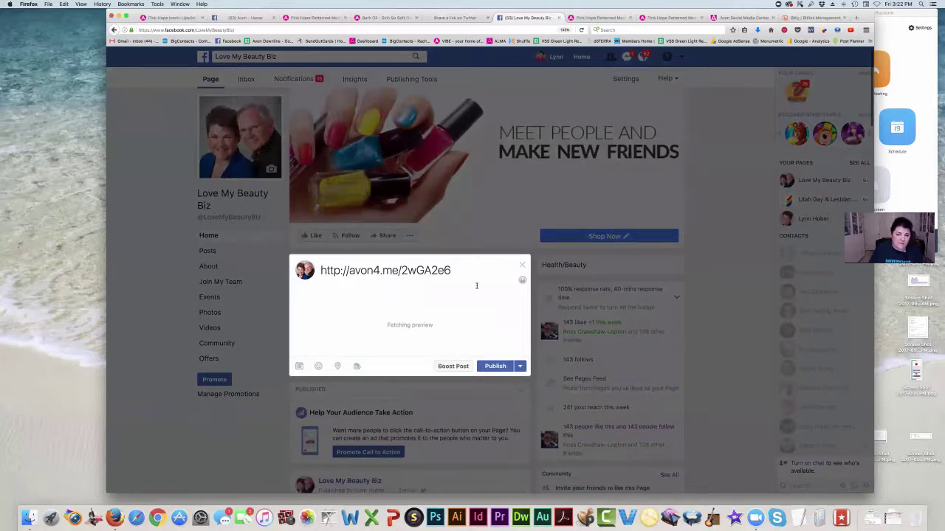
pyautogui.scroll(-1, 377, 257)
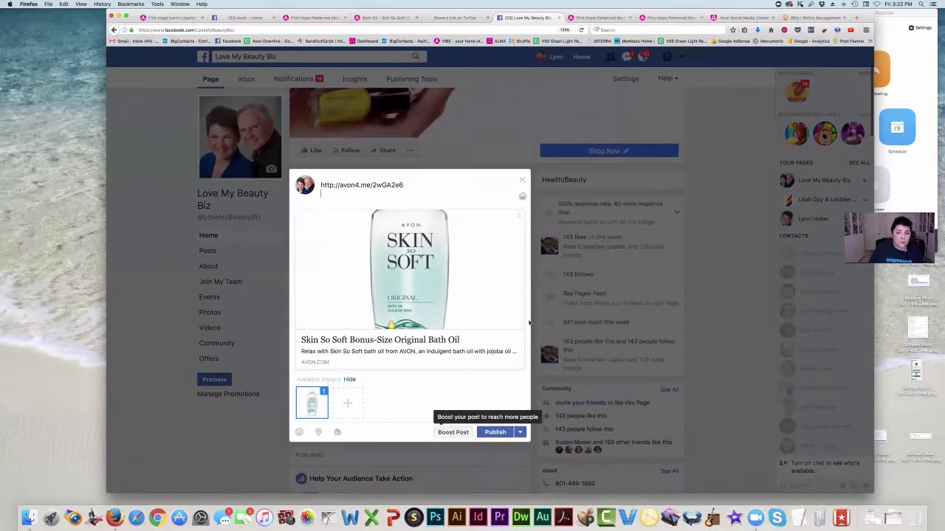
pyautogui.click(521, 179)
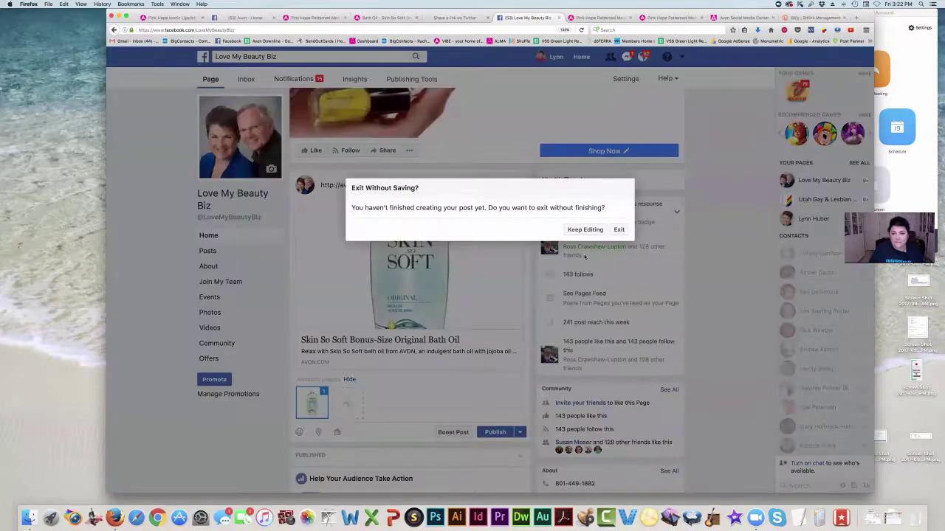
pyautogui.click(619, 231)
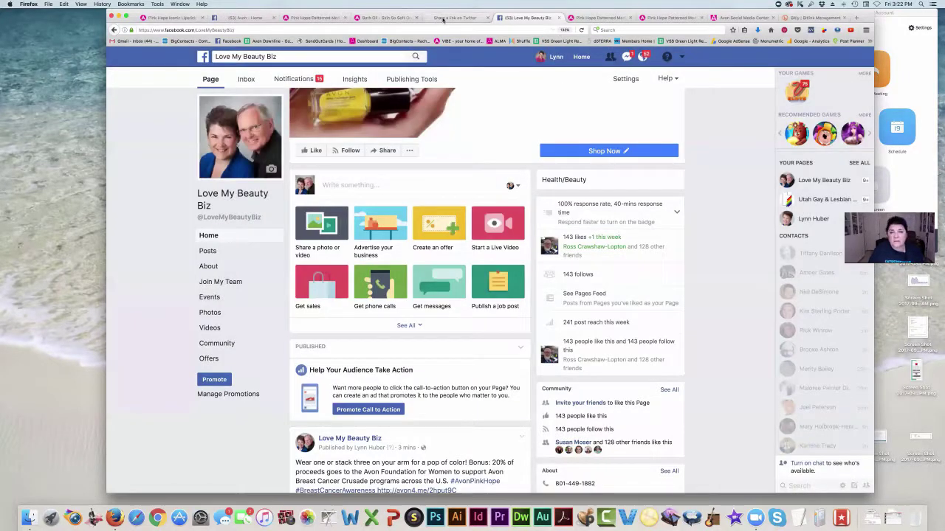